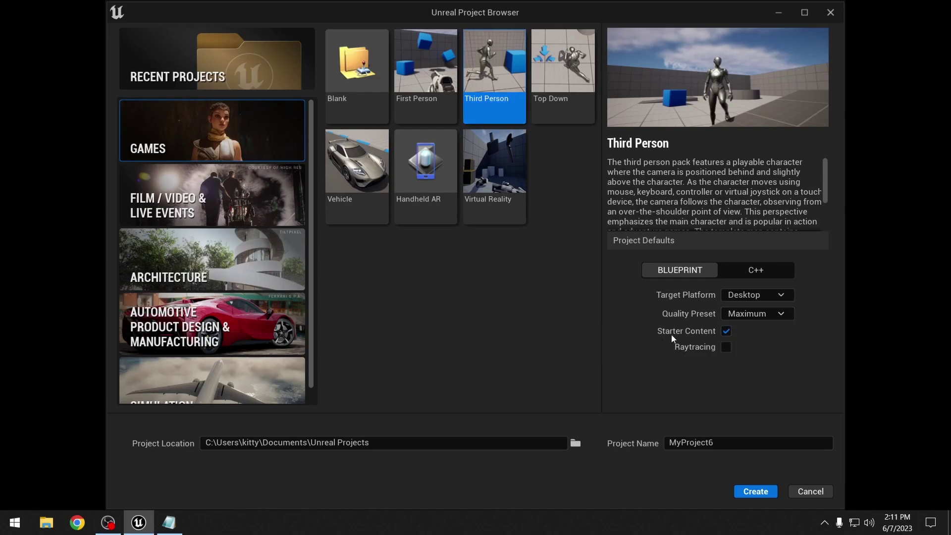
- Name the new Third Person project Explosion and create it
click(702, 447)
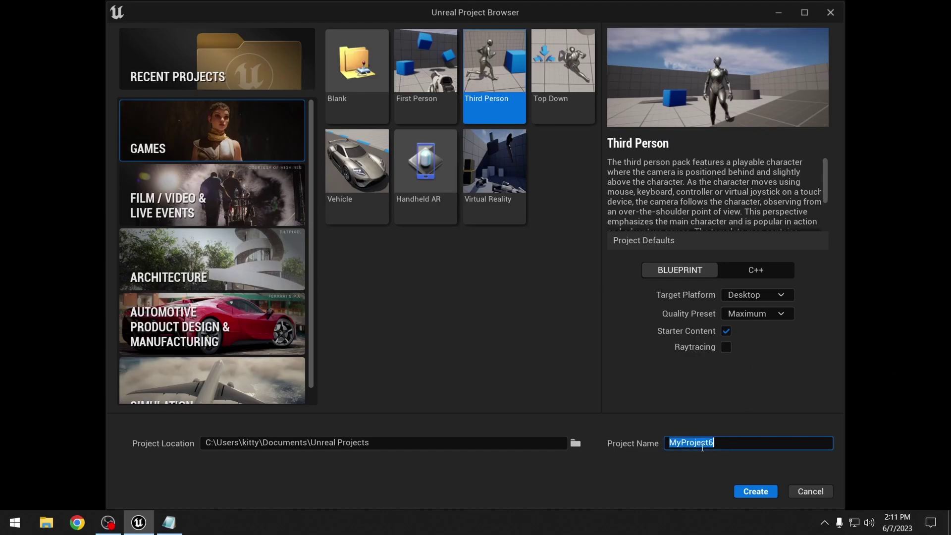
text(Explosion)
click(753, 489)
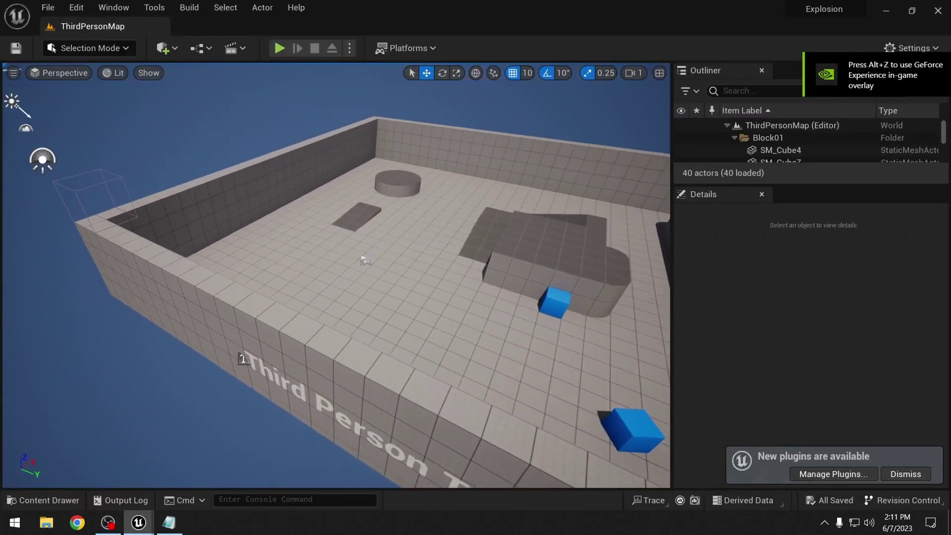
- Open Quixel Bridge, search for "stacked bricks" and select the first Stacked Bricks 3D asset
right_drag(483, 244, 465, 237)
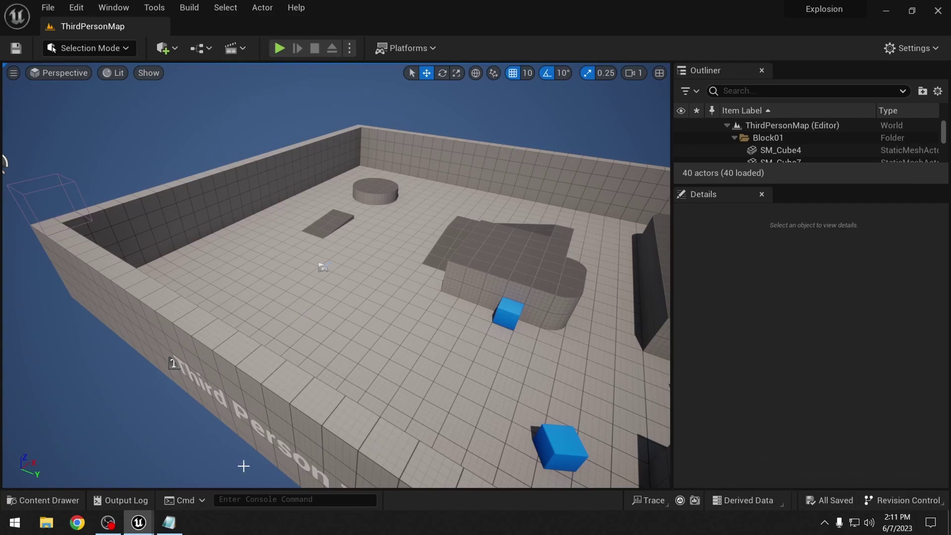
click(68, 502)
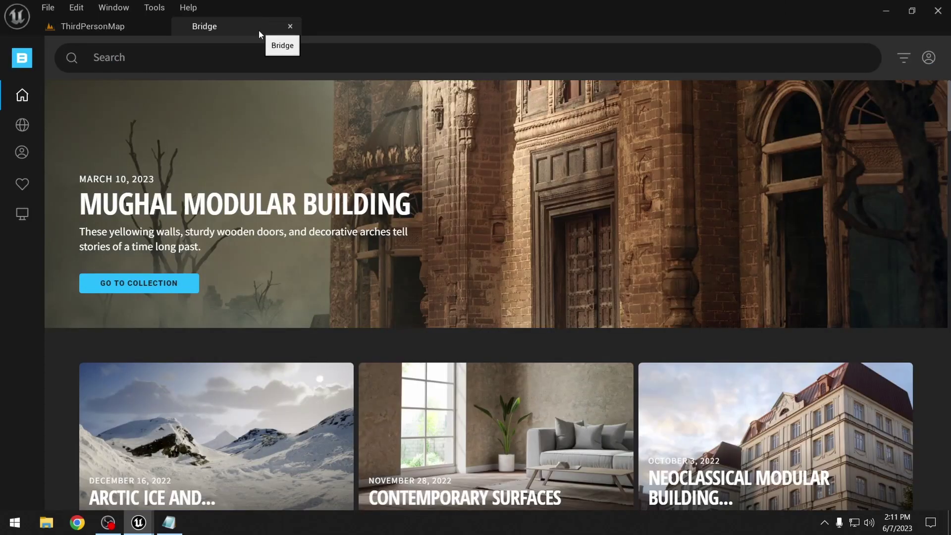
text(stacked bricks)
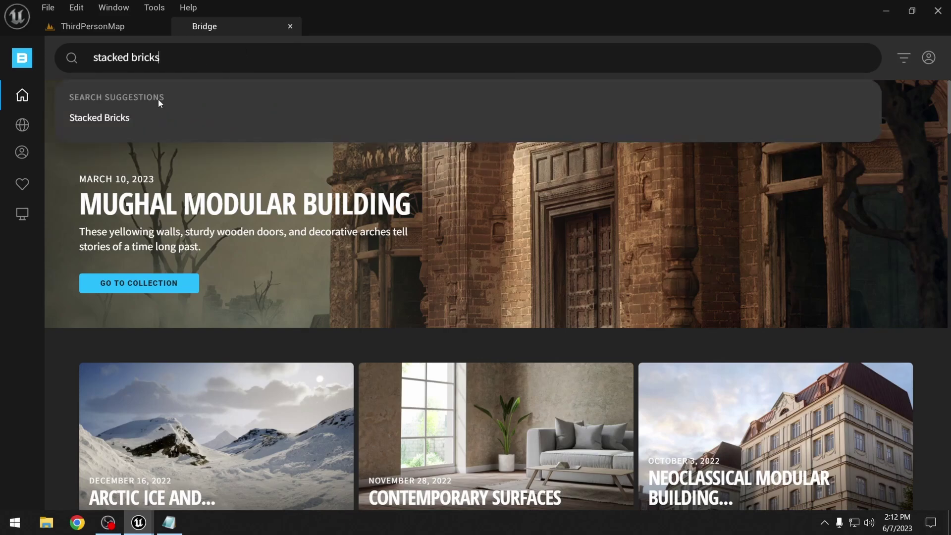
click(147, 118)
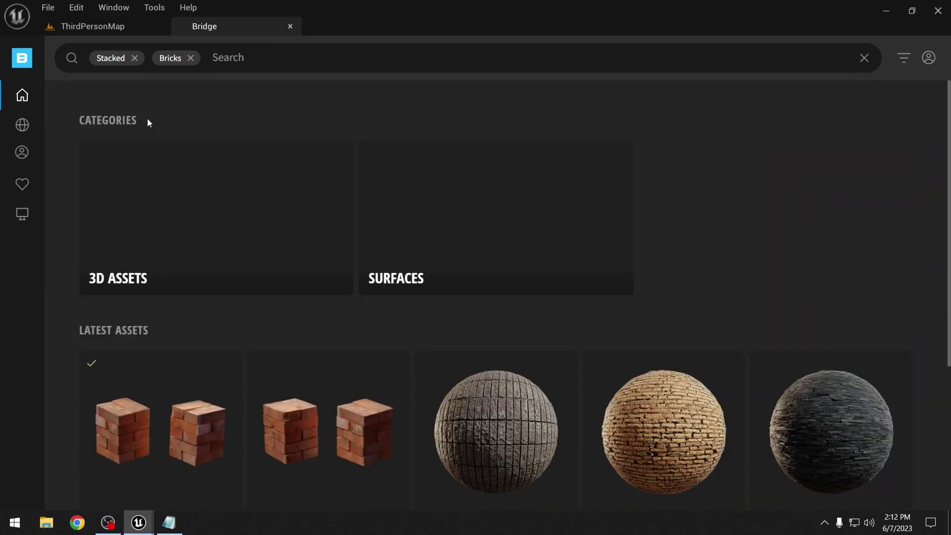
click(154, 424)
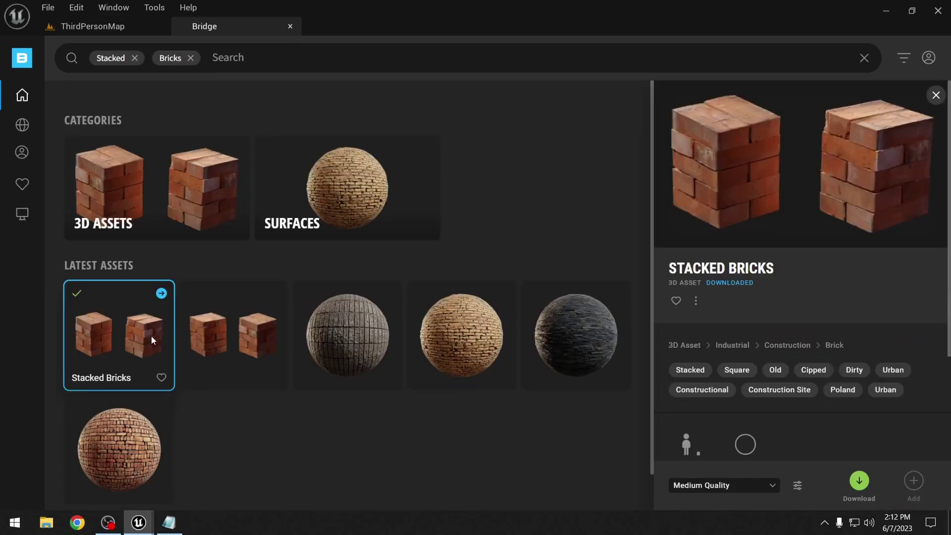
- Set the Stacked Bricks asset to High Quality, add it to the project and close the content window
click(721, 485)
click(700, 446)
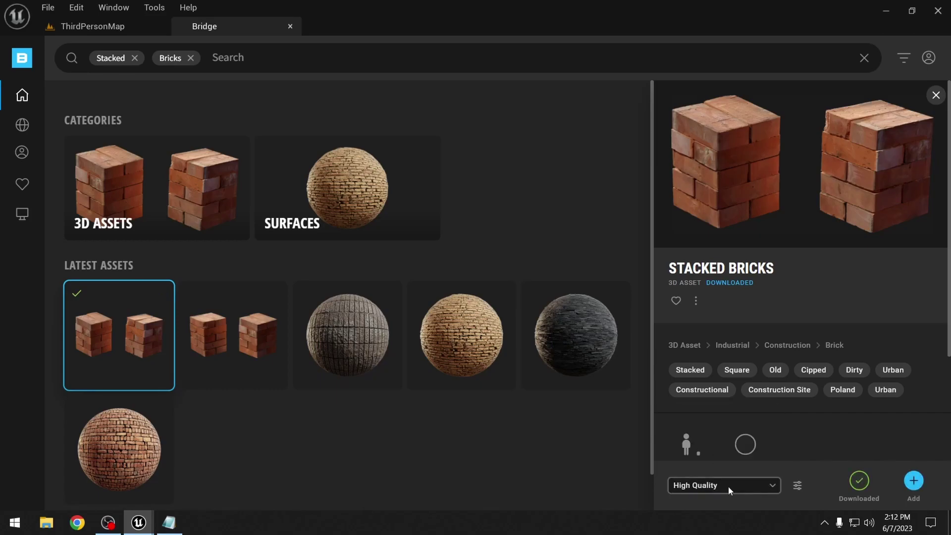
click(915, 481)
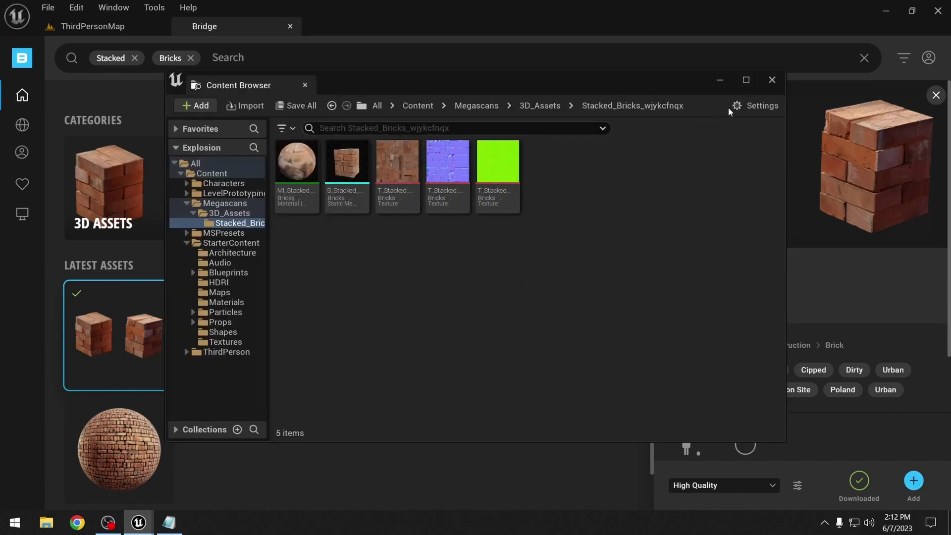
click(772, 80)
- Open the Stacked Bricks static mesh from the Megascans 3D_Assets folder and dock its editor beside the level
click(92, 25)
click(43, 500)
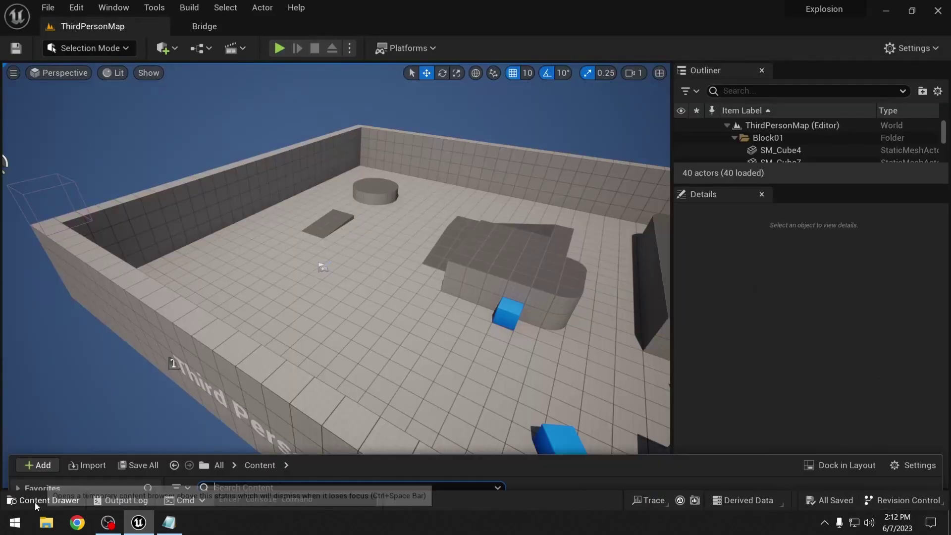
click(66, 427)
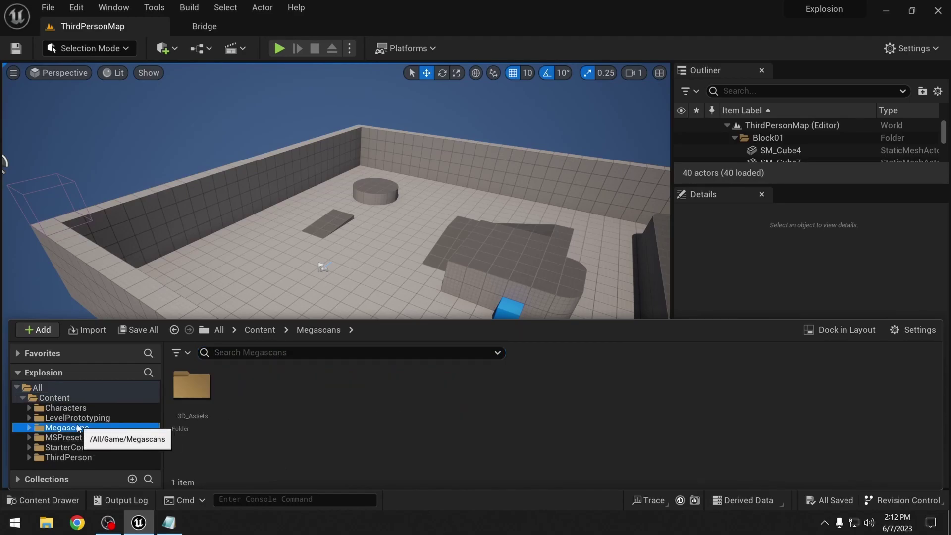
double_click(196, 396)
double_click(198, 406)
double_click(242, 401)
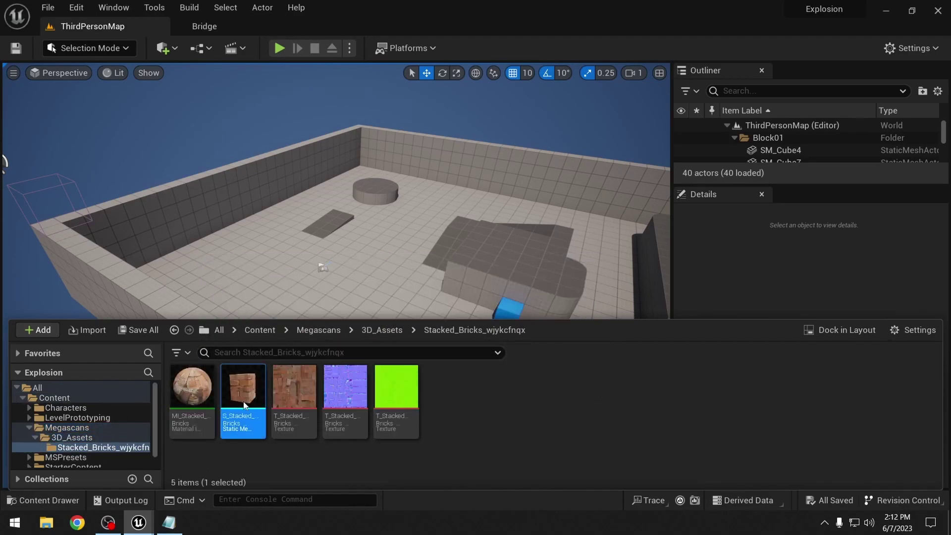
drag(208, 95, 231, 25)
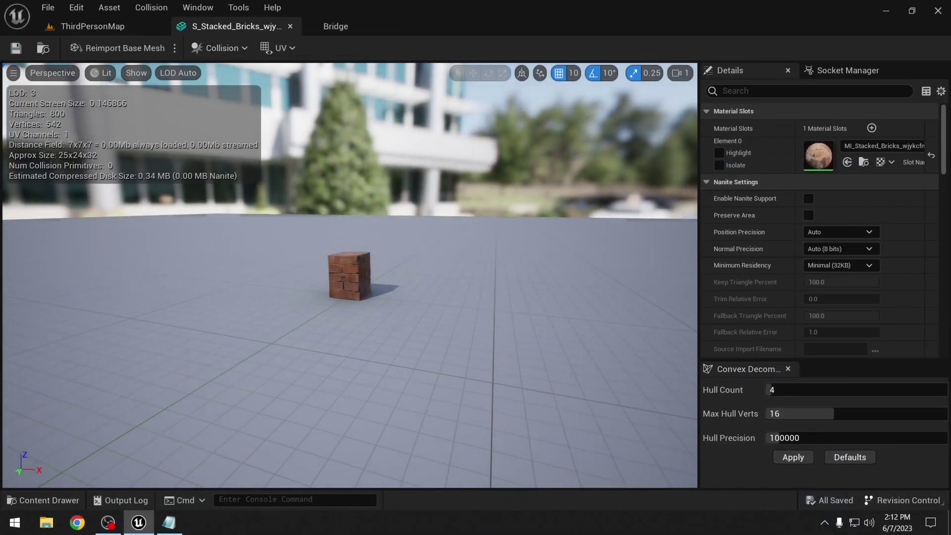
- Inspect the brick mesh in the Player Collision view mode and return to Lit
click(101, 73)
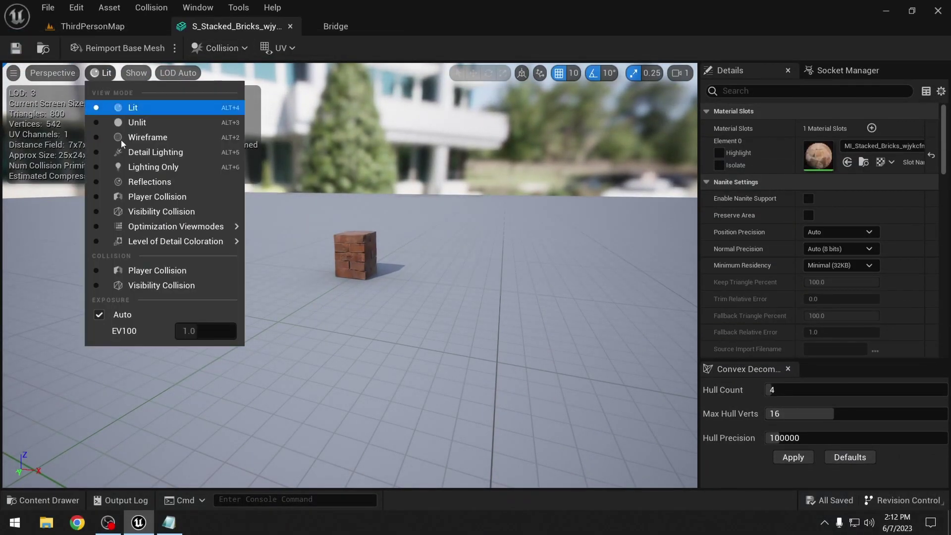
click(155, 271)
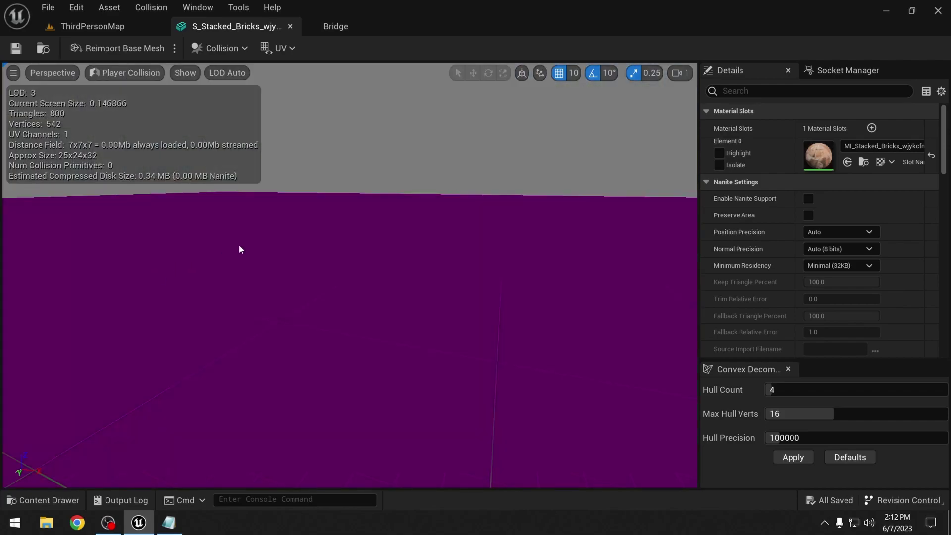
click(138, 77)
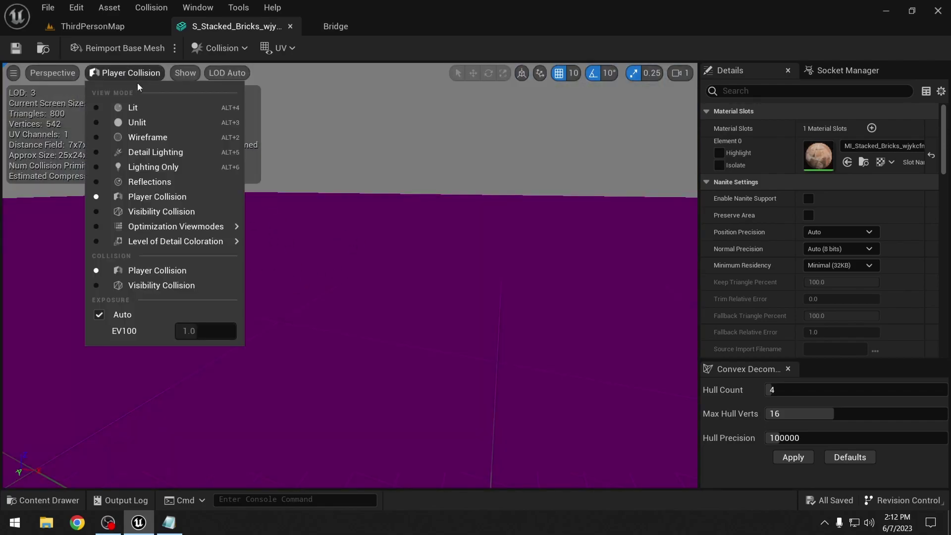
click(142, 107)
- Add a box simplified collision to the brick mesh, save it and close its editor
click(222, 48)
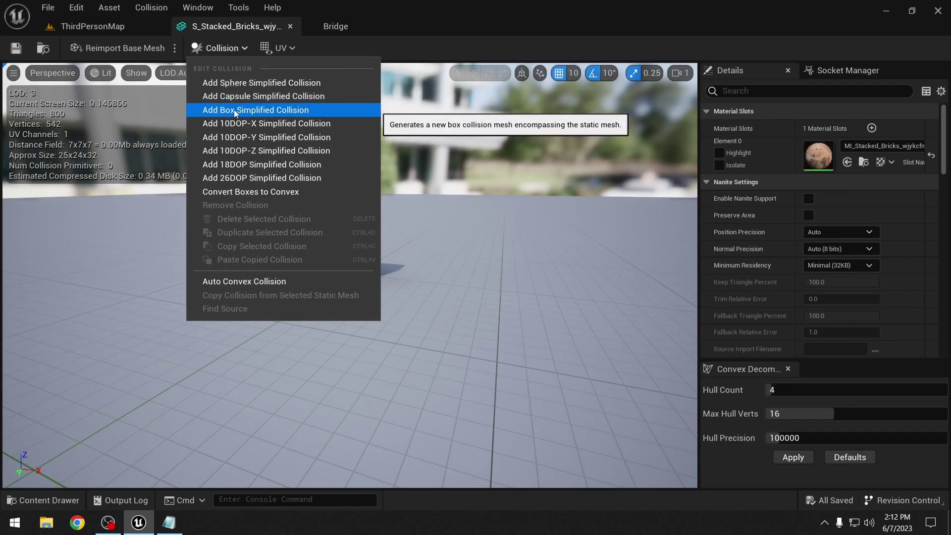
click(214, 111)
right_drag(453, 186, 425, 208)
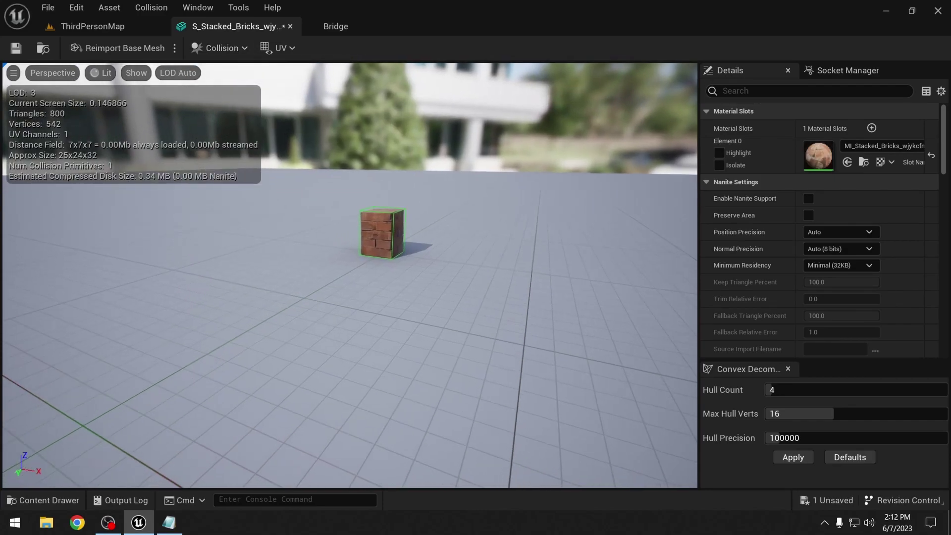
click(16, 48)
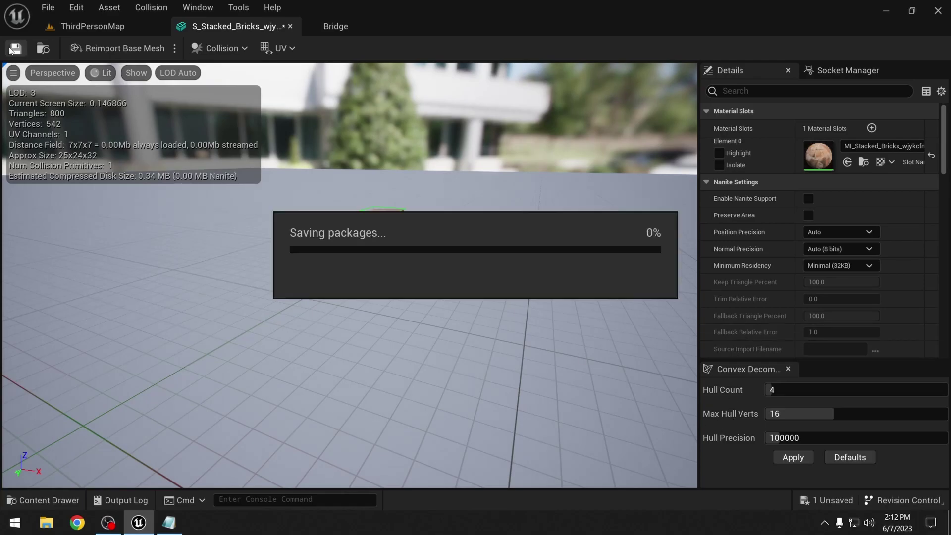
middle_click(232, 26)
- Place the Stacked Bricks static mesh on the level floor at location 770, 970, 0
click(43, 499)
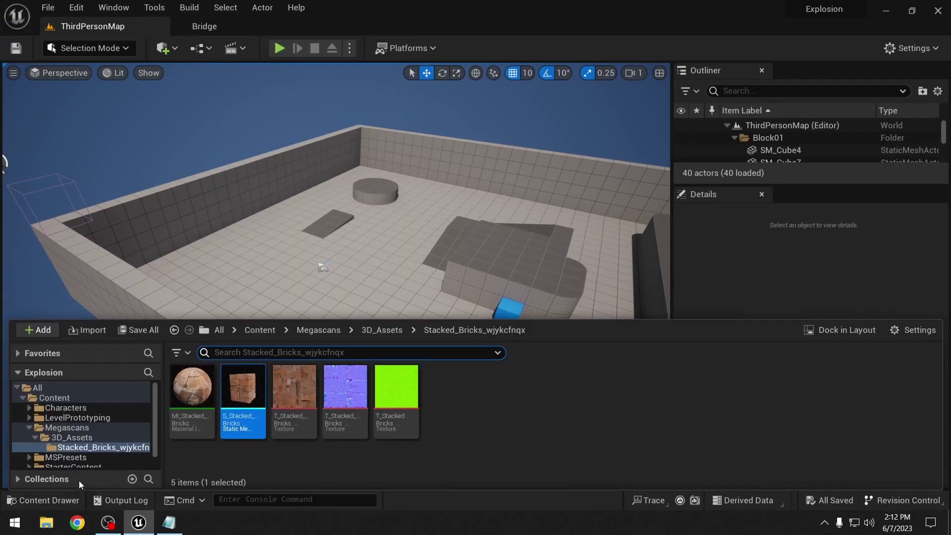
mouse_move(243, 393)
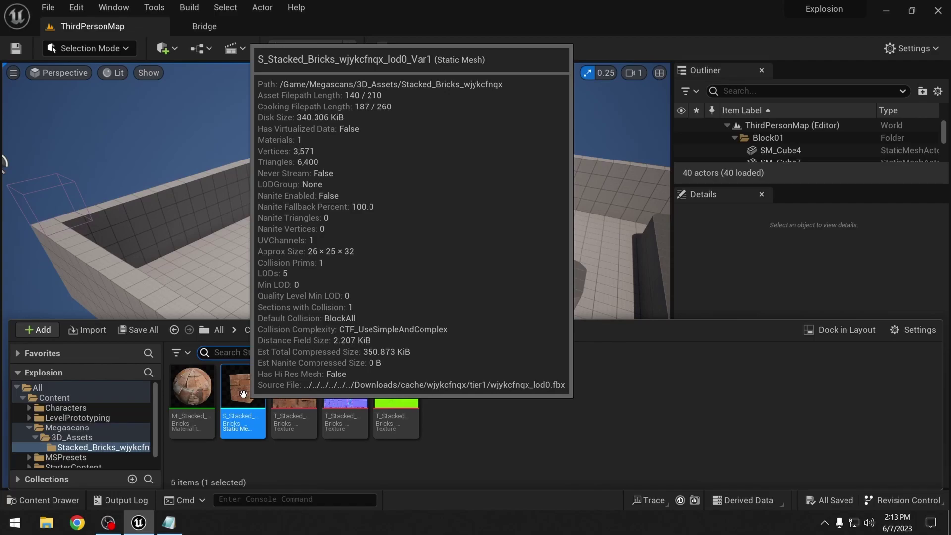
drag(243, 393, 291, 283)
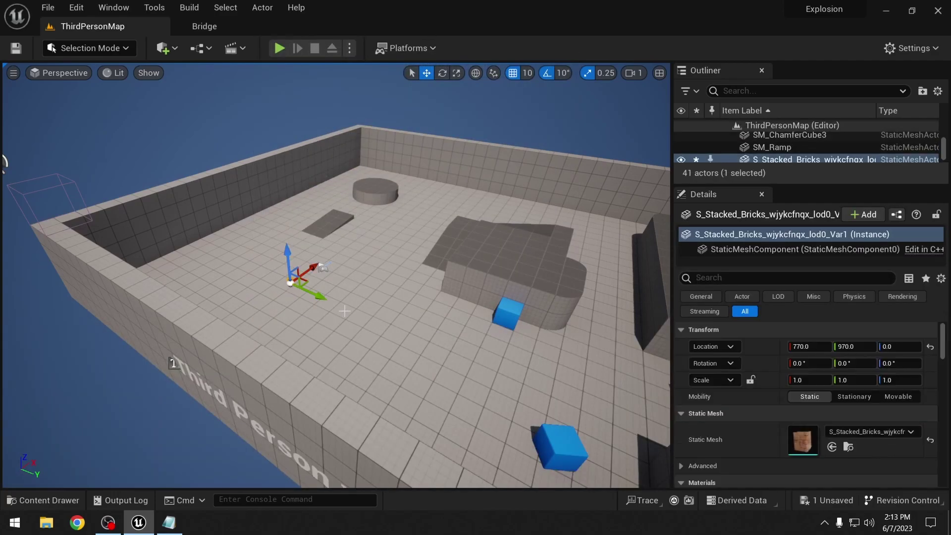
key(f)
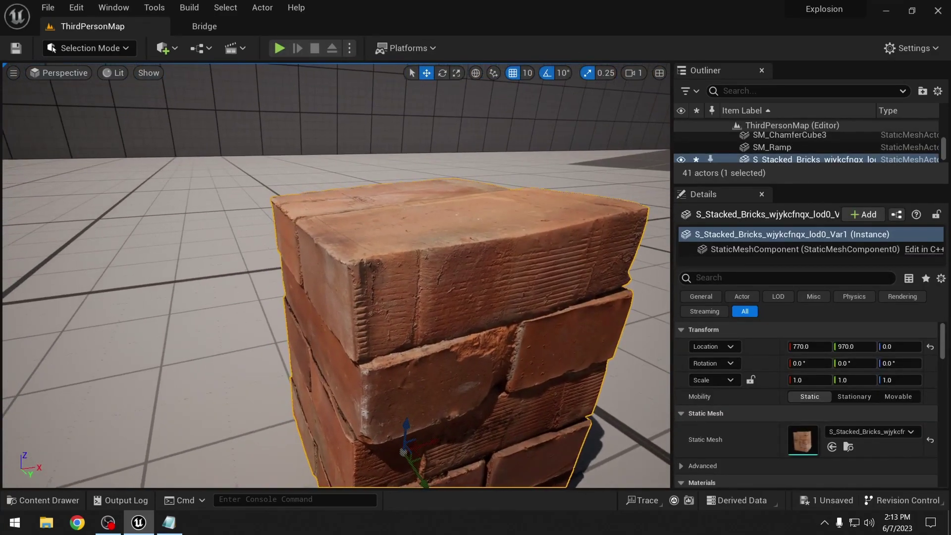
scroll(314, 253, down, 6)
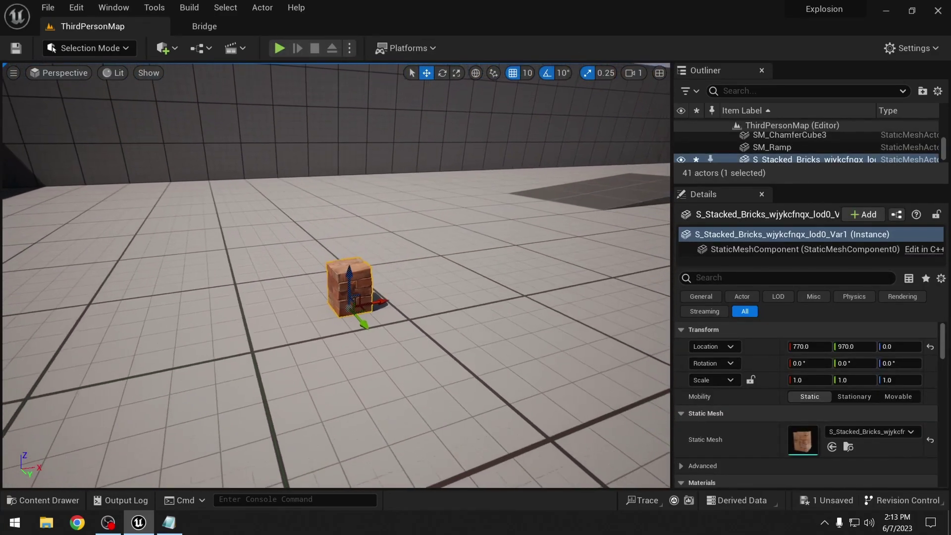
- Switch to Fracture Mode and create a geometry collection from the bricks in the Content folder with the default name
click(105, 52)
click(97, 137)
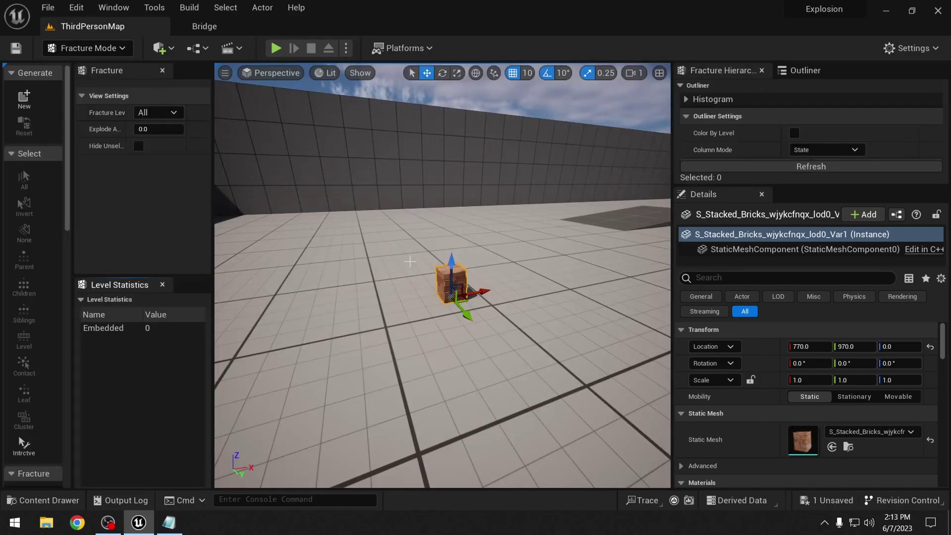
click(27, 100)
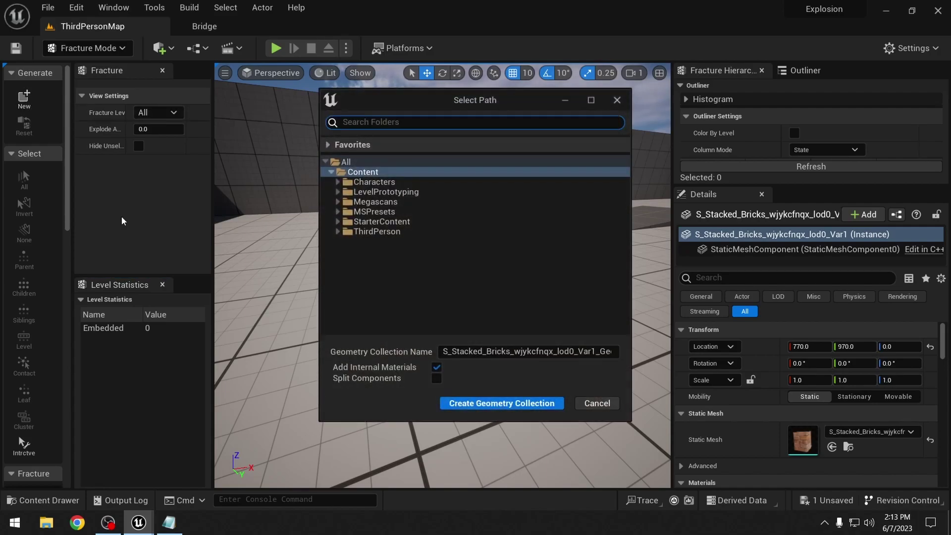
click(515, 403)
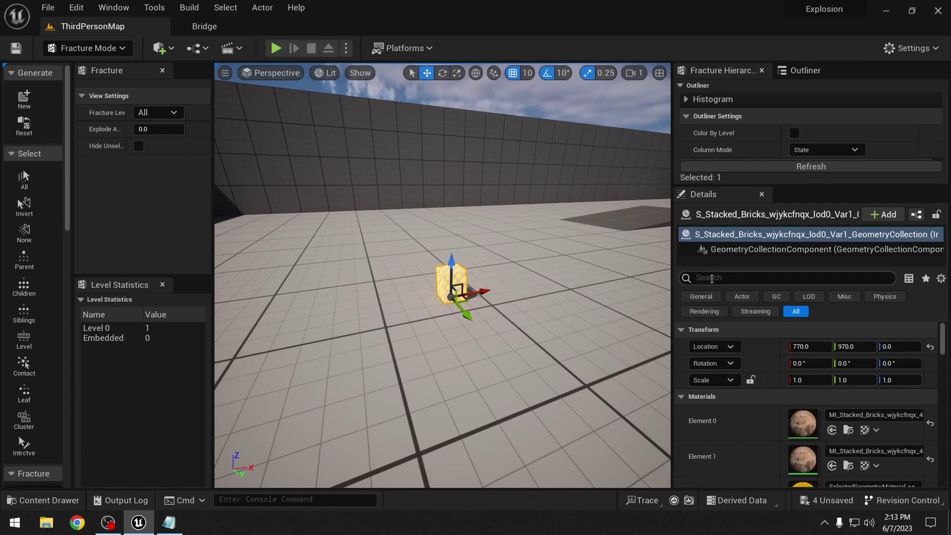
- Find the Show Bone Colors setting of the geometry collection, disable it and clear the property filter
click(724, 278)
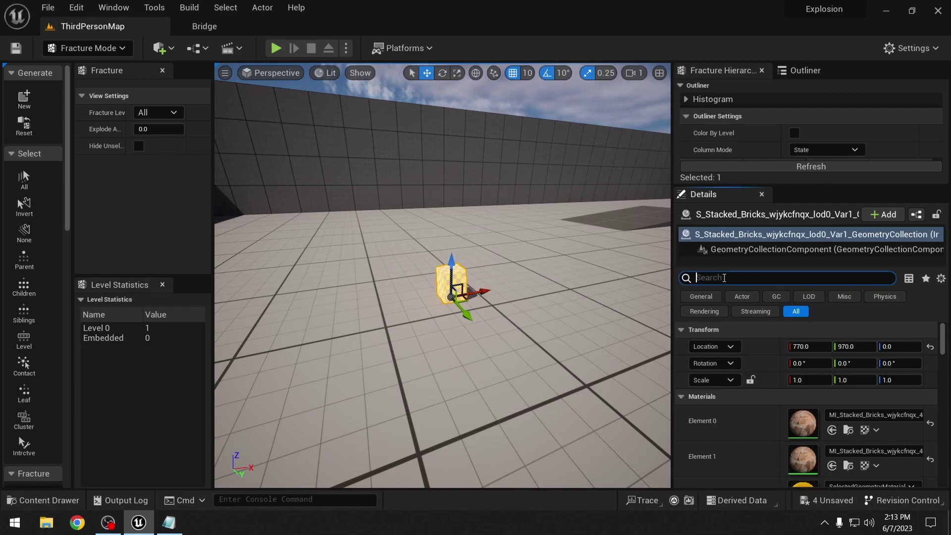
text(bone)
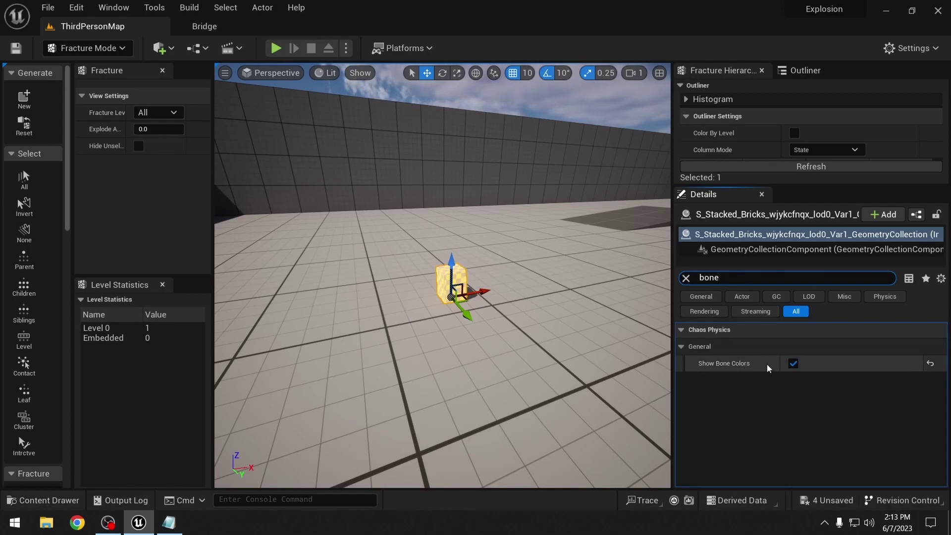
click(794, 365)
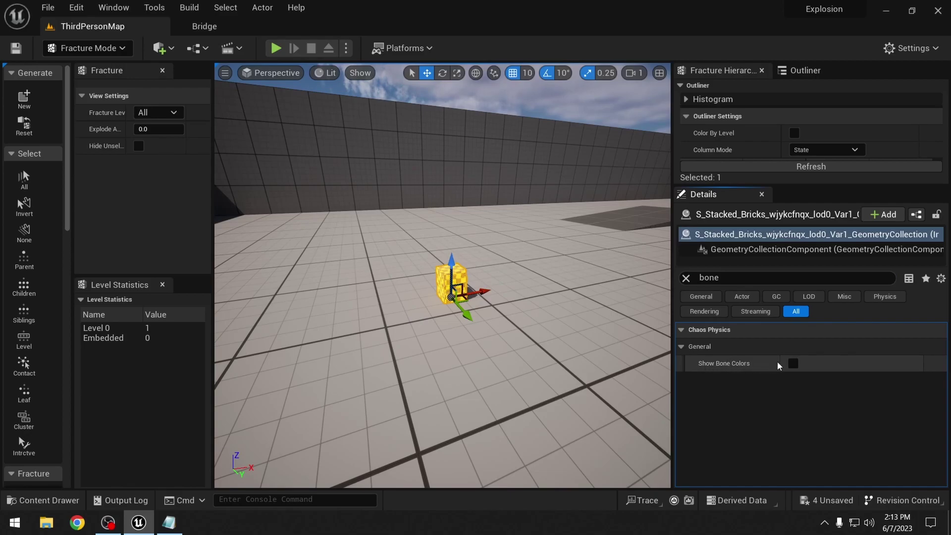
right_drag(591, 340, 563, 333)
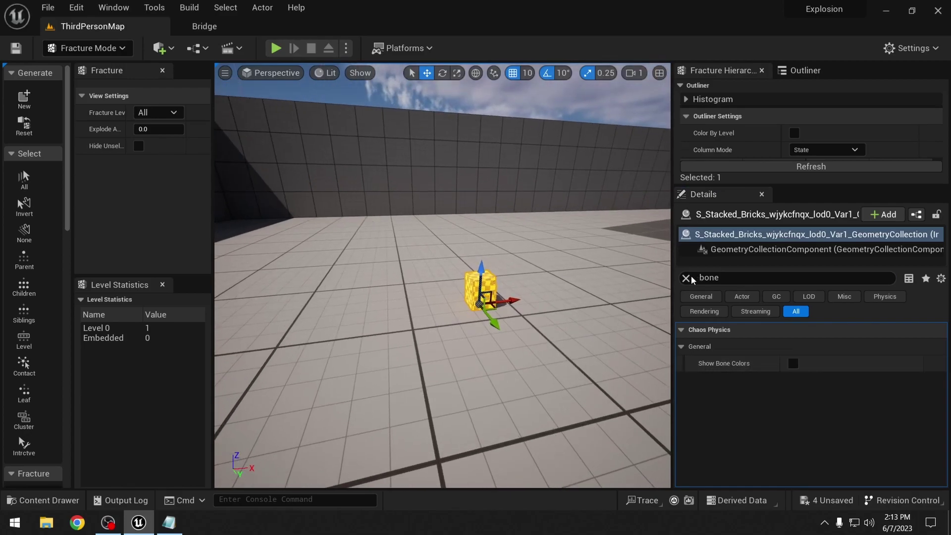
click(687, 277)
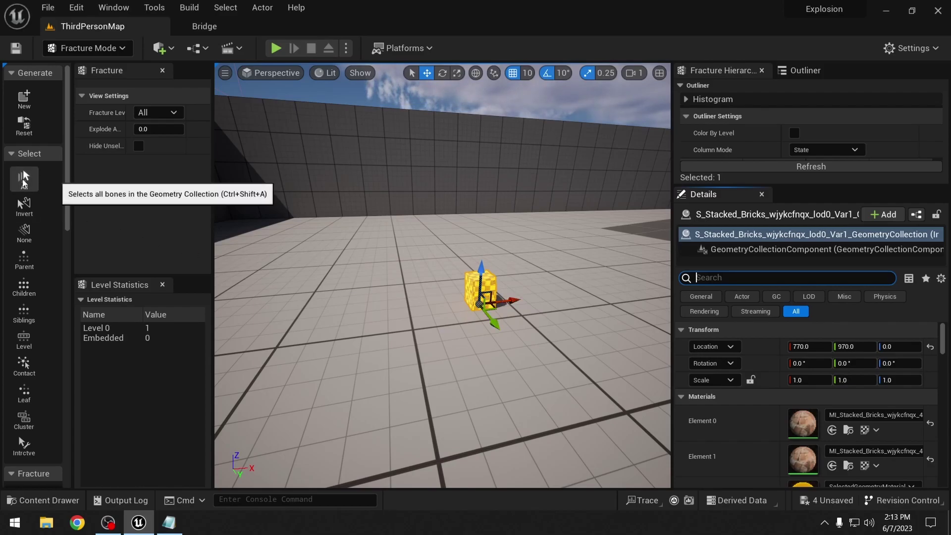
- Apply a Uniform Voronoi fracture to the brick geometry collection with the minimum number of Voronoi sites set to 50
scroll(23, 277, down, 4)
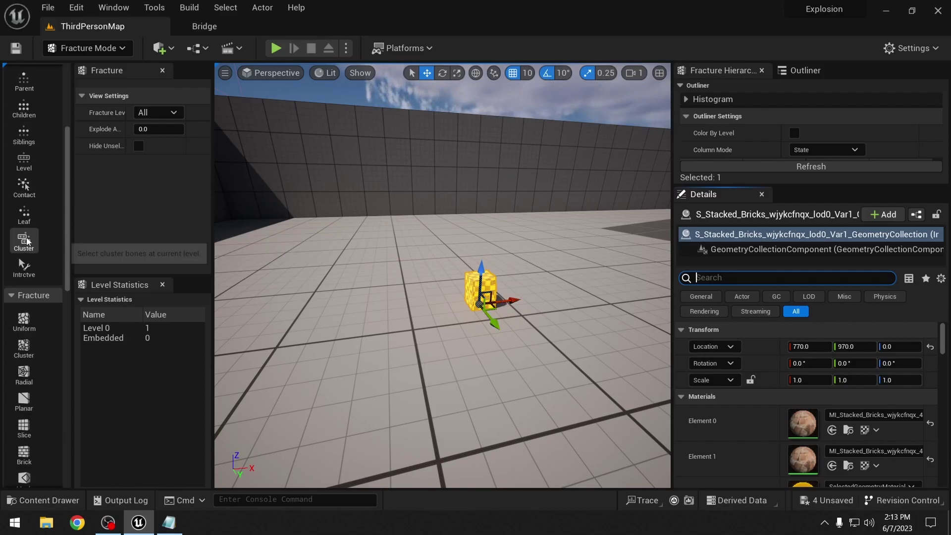
click(24, 321)
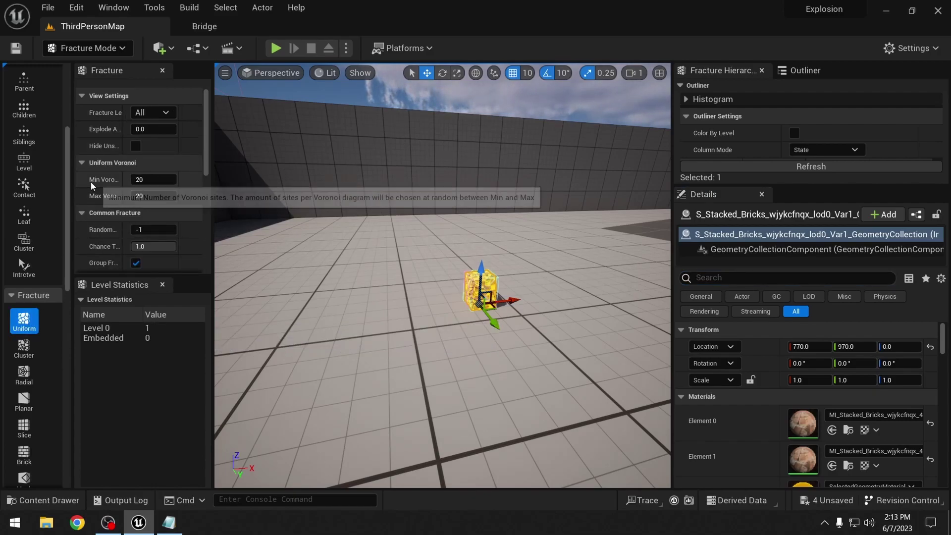
click(140, 179)
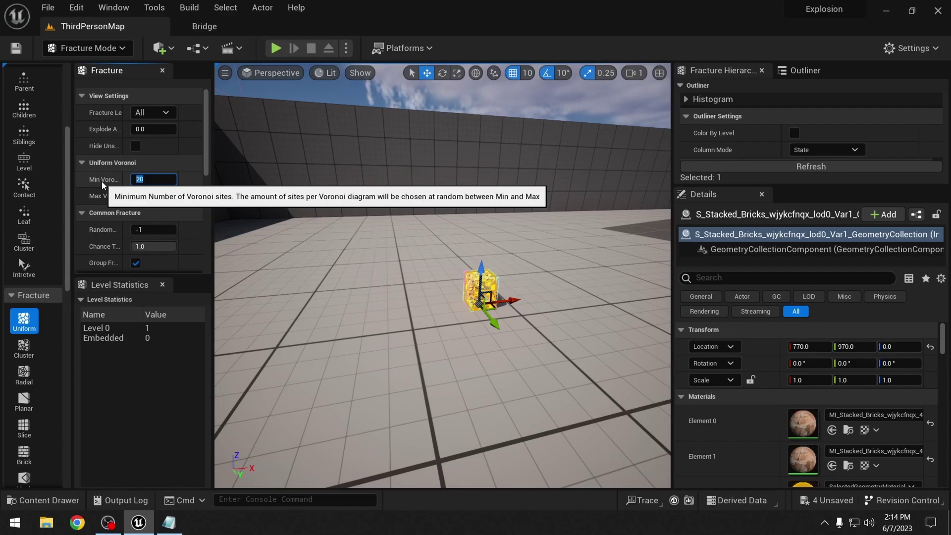
text(50)
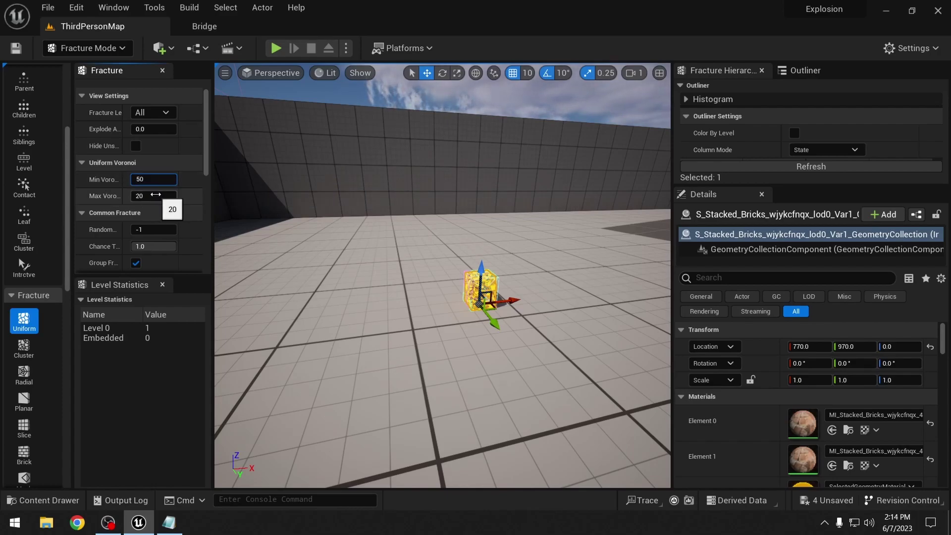
scroll(206, 231, down, 3)
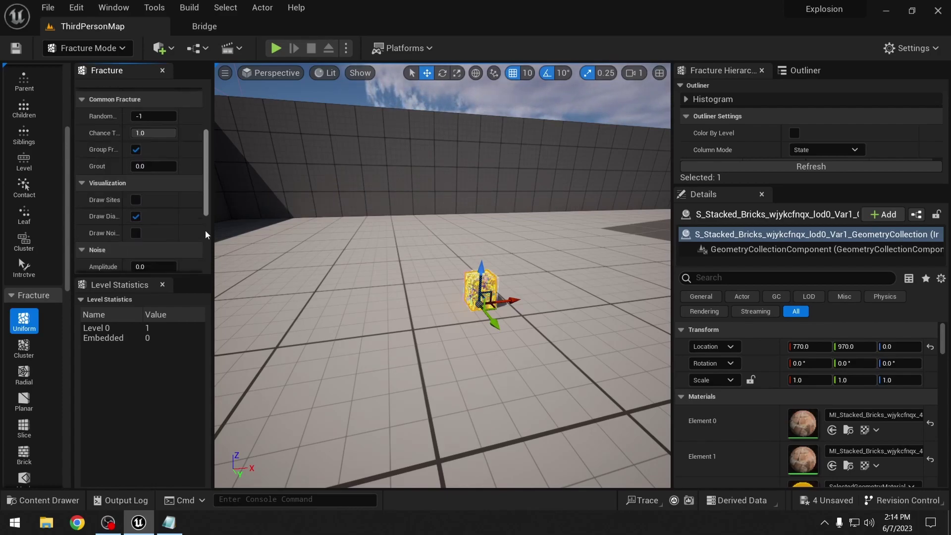
scroll(207, 234, down, 4)
click(124, 263)
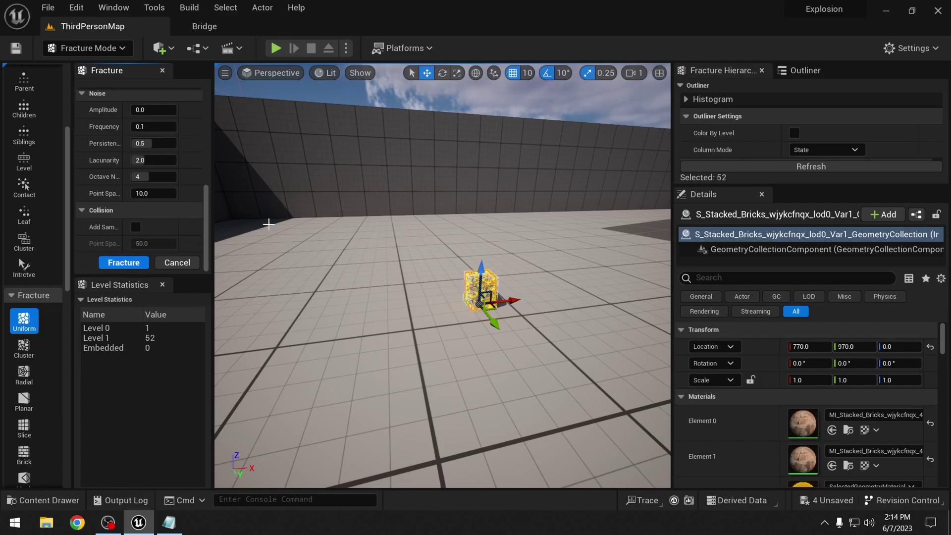
- Return to Selection Mode and delete the brick geometry collection actor from the level
right_drag(237, 209, 267, 198)
click(100, 49)
click(99, 68)
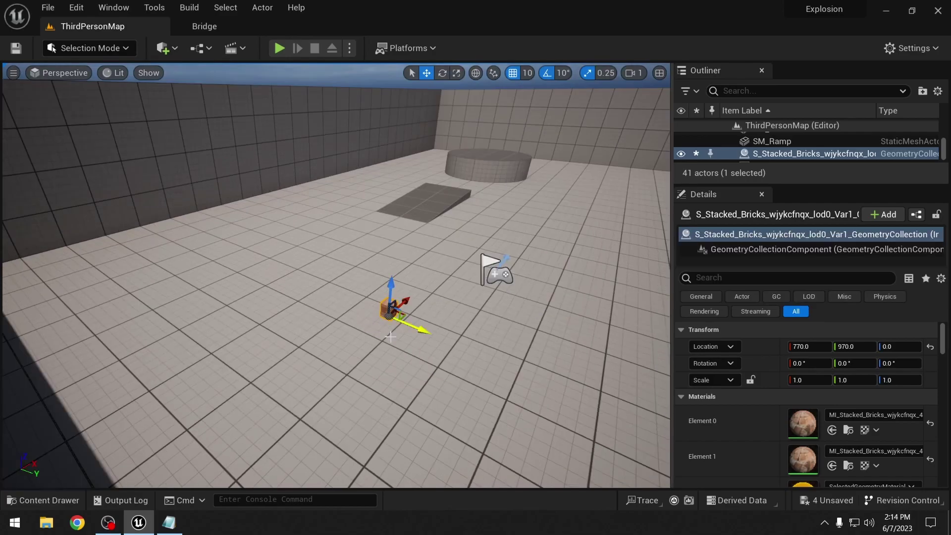
key(Delete)
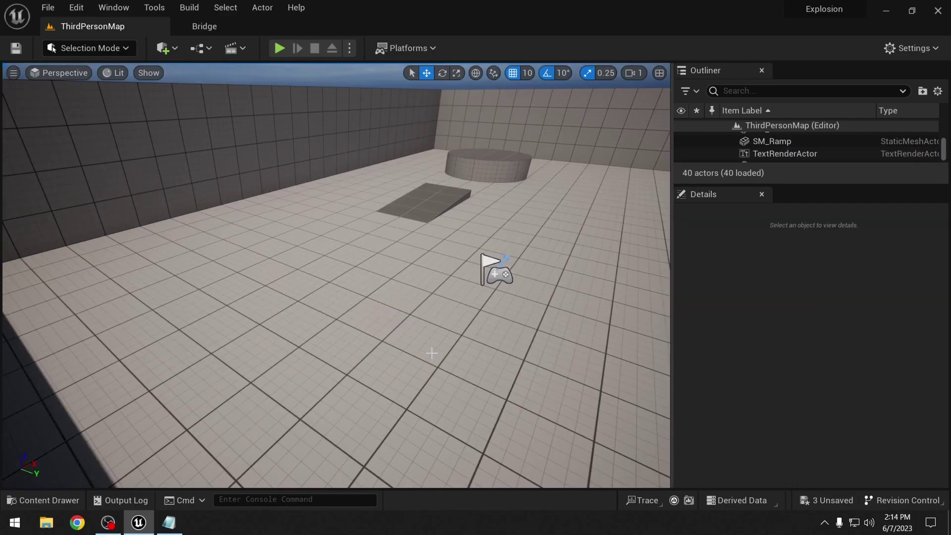
- Create a Blueprint class with the Actor parent in the Content folder and name it BP_Bricks
click(42, 500)
click(259, 330)
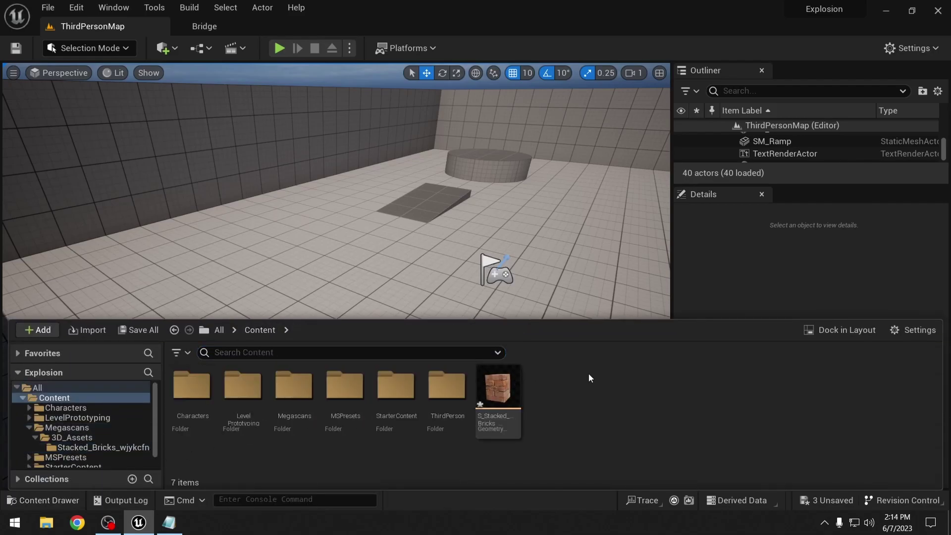
right_click(563, 403)
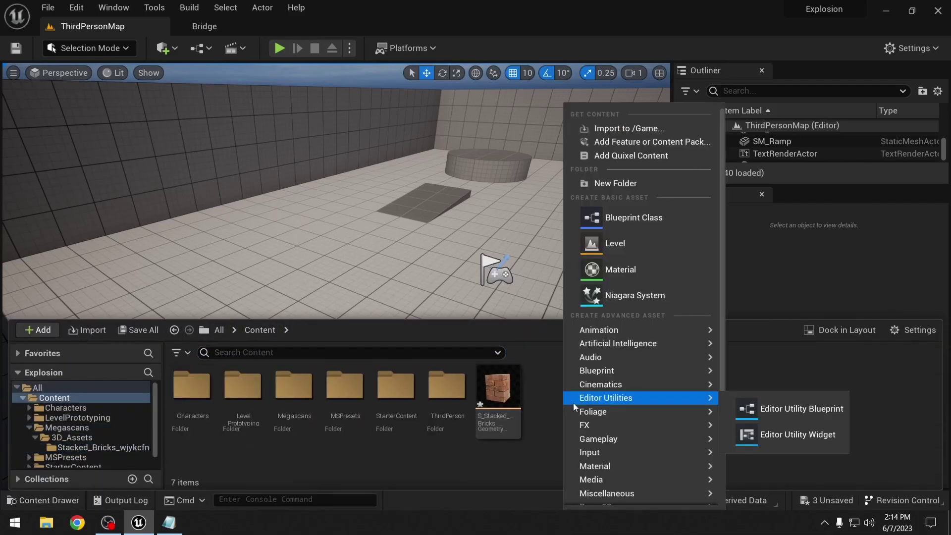
click(631, 218)
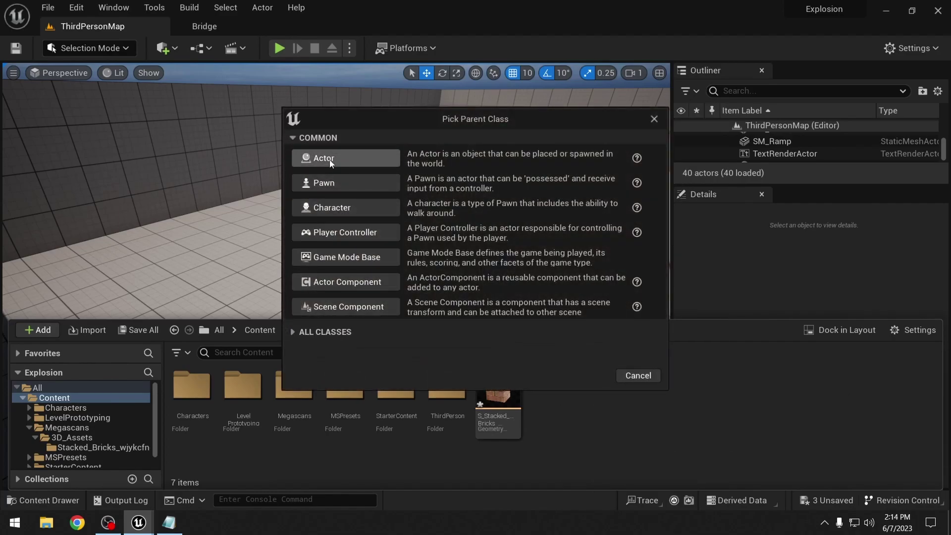
click(326, 161)
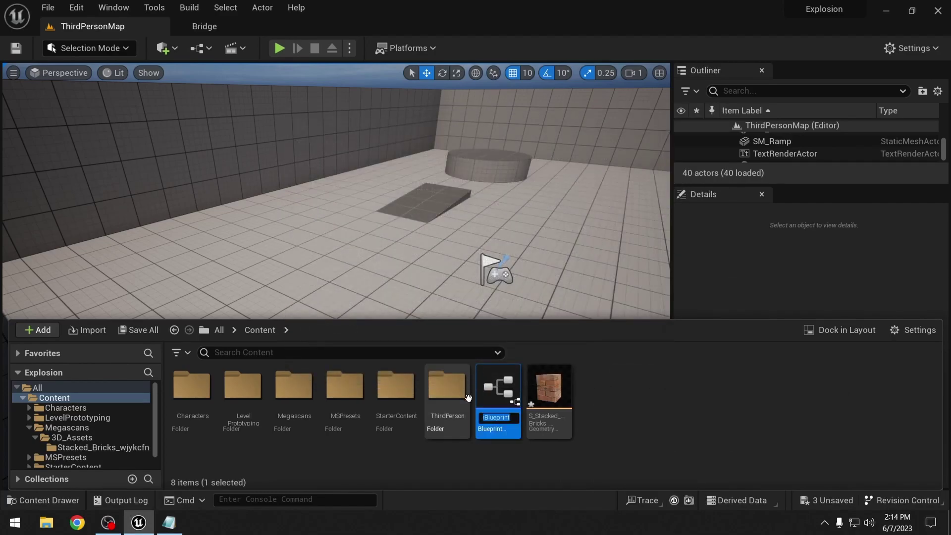
text(BP_Bricks)
key(Return)
- Open BP_Bricks, dock its editor beside the level, and add the Stacked Bricks static mesh as a component under the scene root
double_click(498, 388)
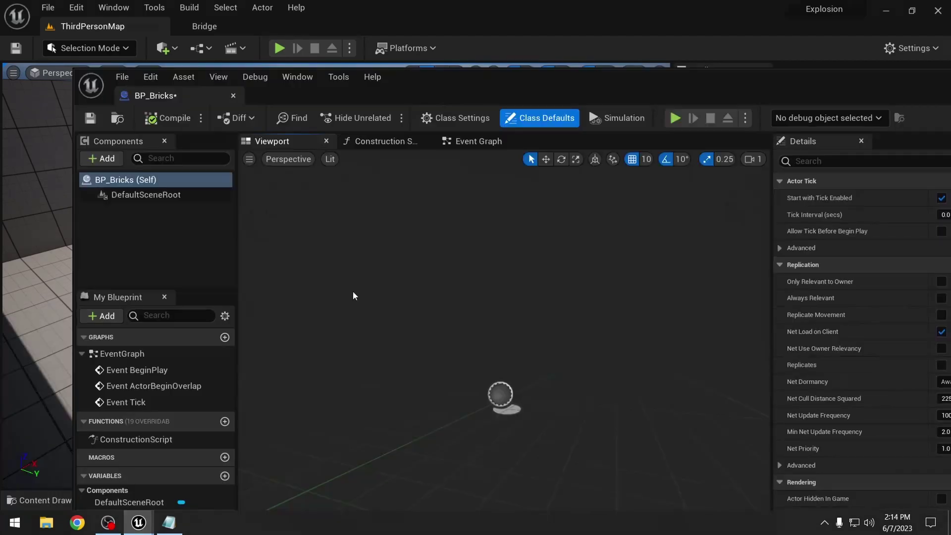
drag(183, 96, 203, 26)
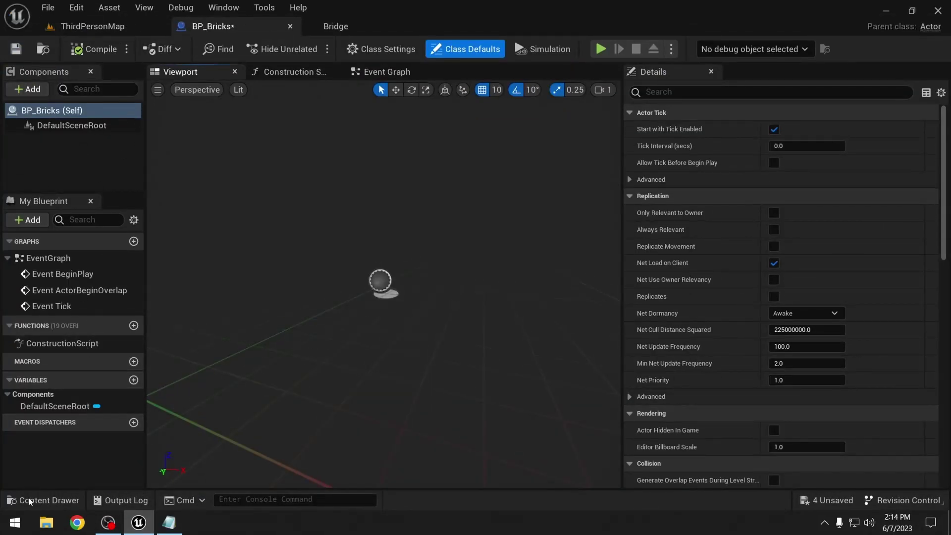
click(48, 499)
click(99, 447)
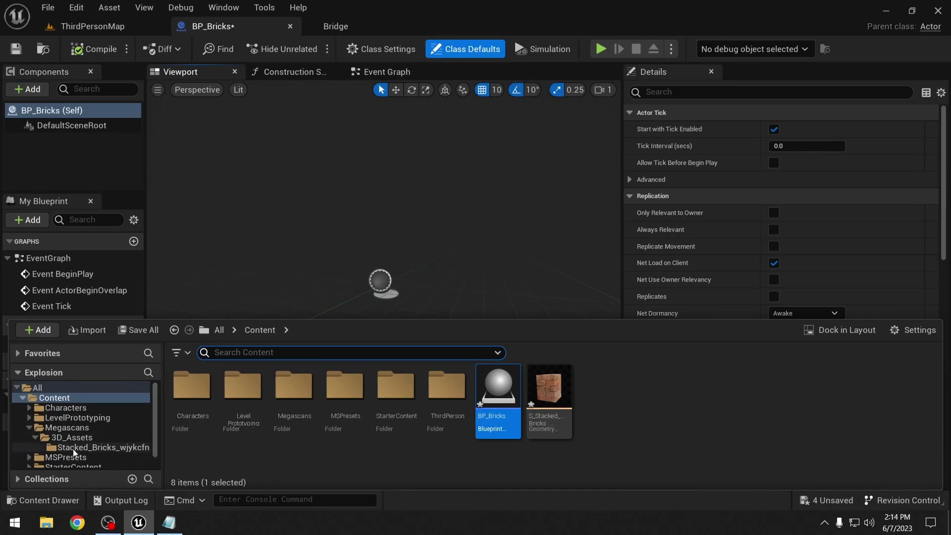
drag(242, 389, 64, 145)
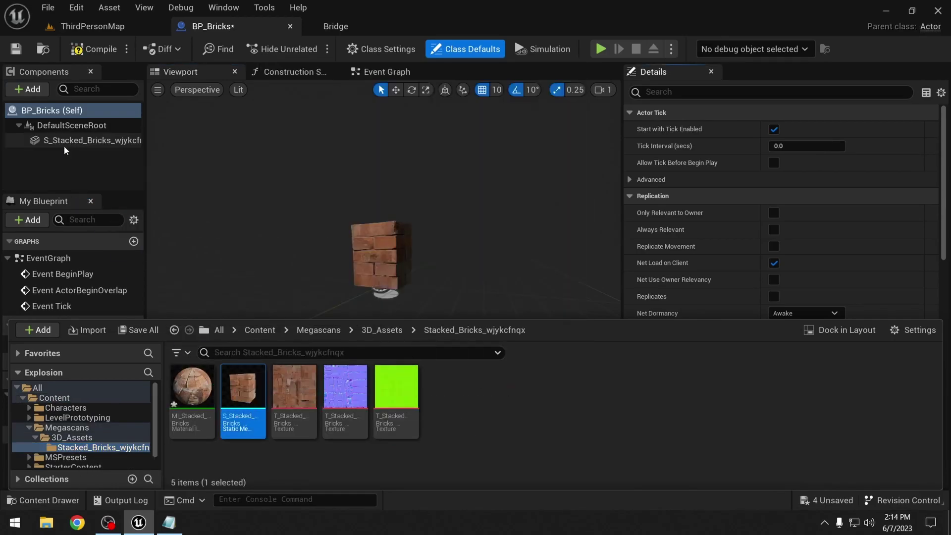
- Add a custom event named Explode to the event graph of BP_Bricks
click(376, 72)
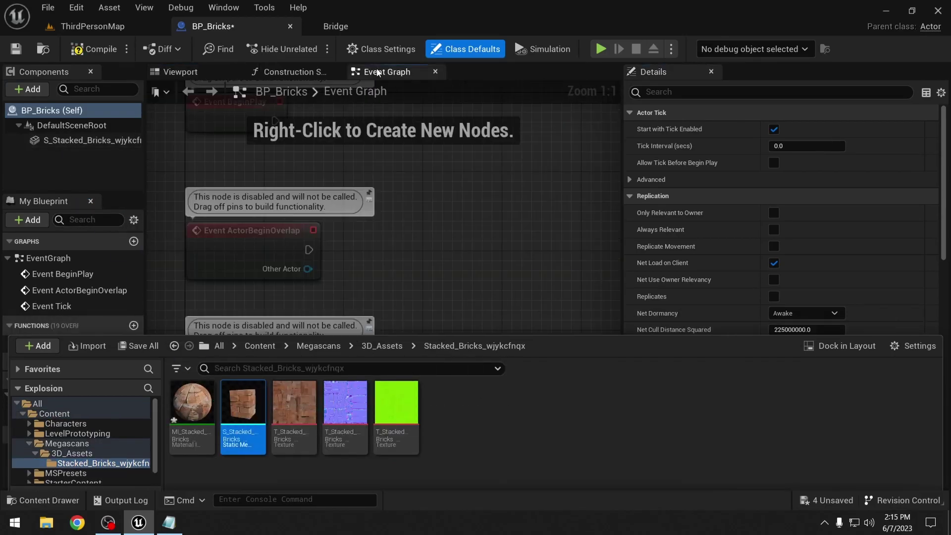
right_drag(302, 314, 274, 276)
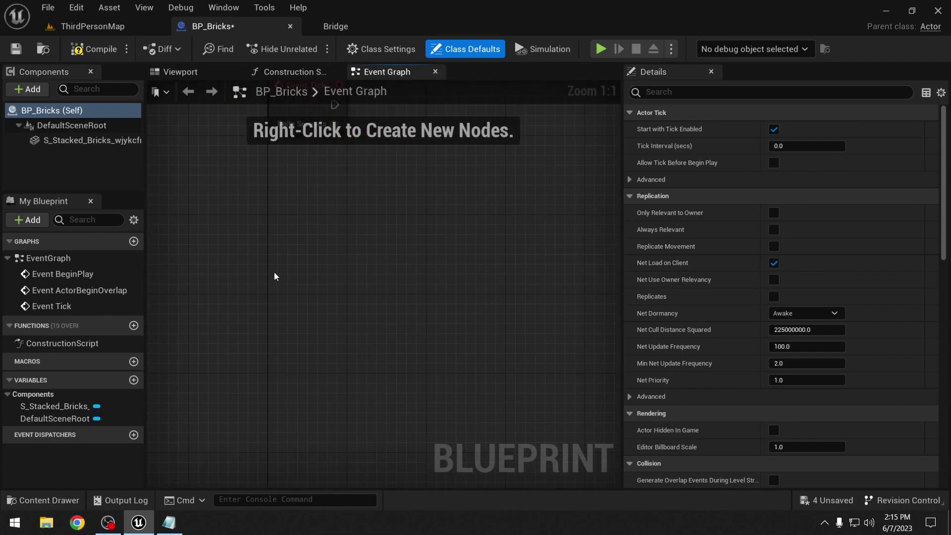
right_click(283, 247)
text(custom event)
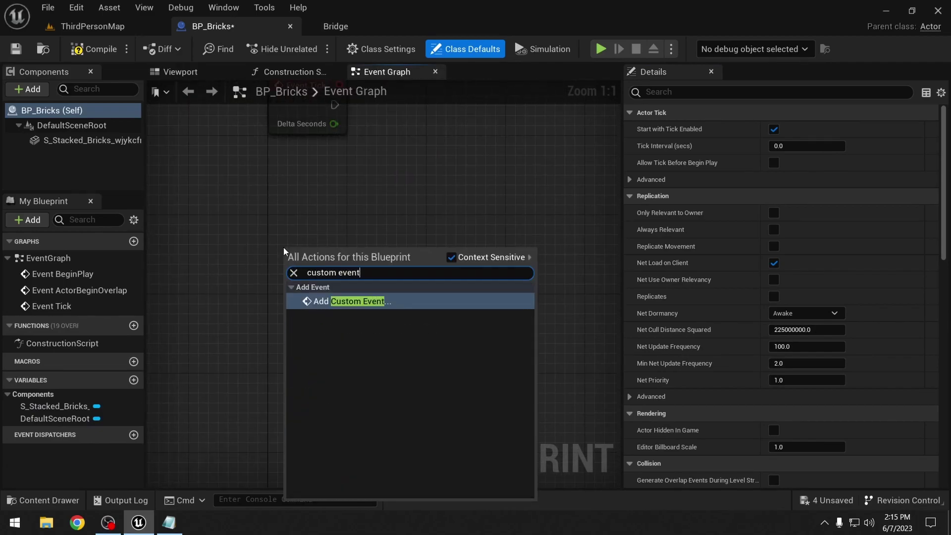
key(Return)
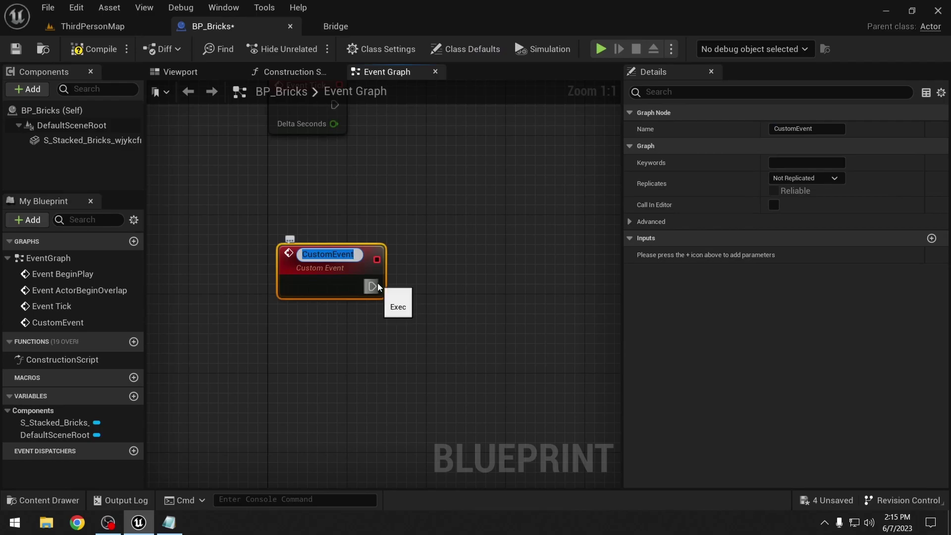
text(Explode)
key(Return)
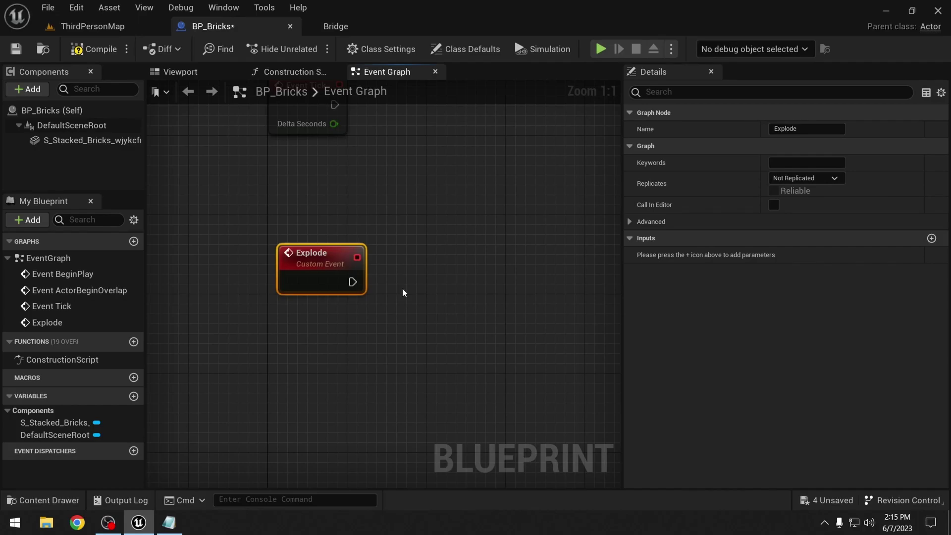
- Rename the stacked-bricks static mesh component as Bricks
right_drag(412, 291, 349, 268)
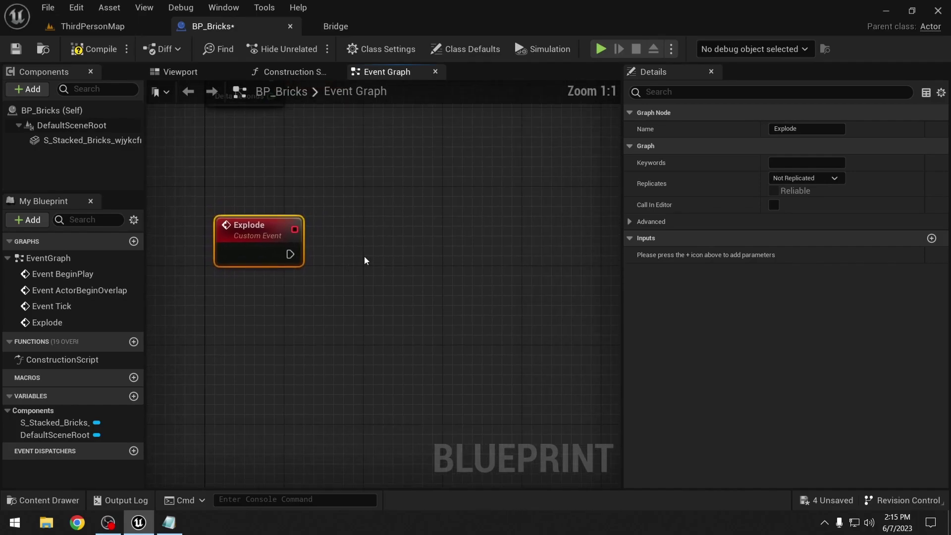
click(58, 142)
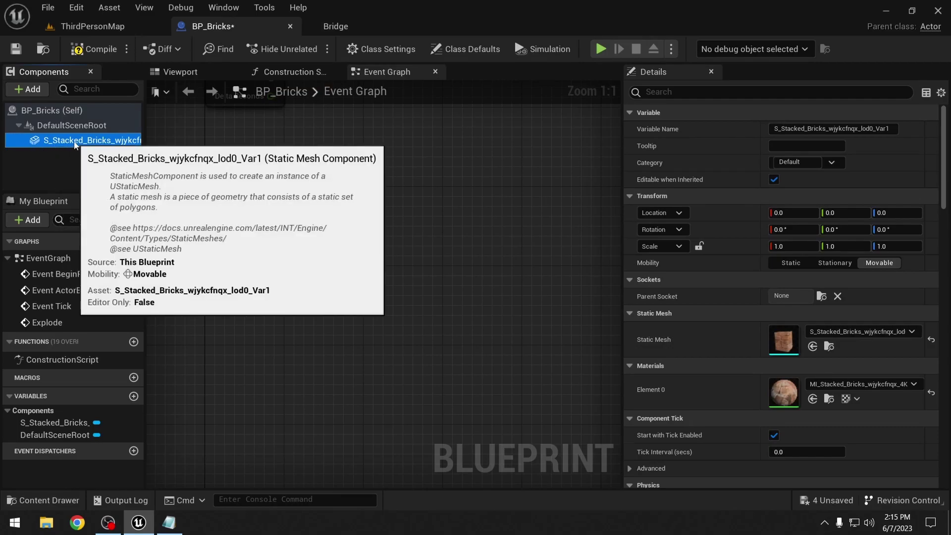
click(74, 143)
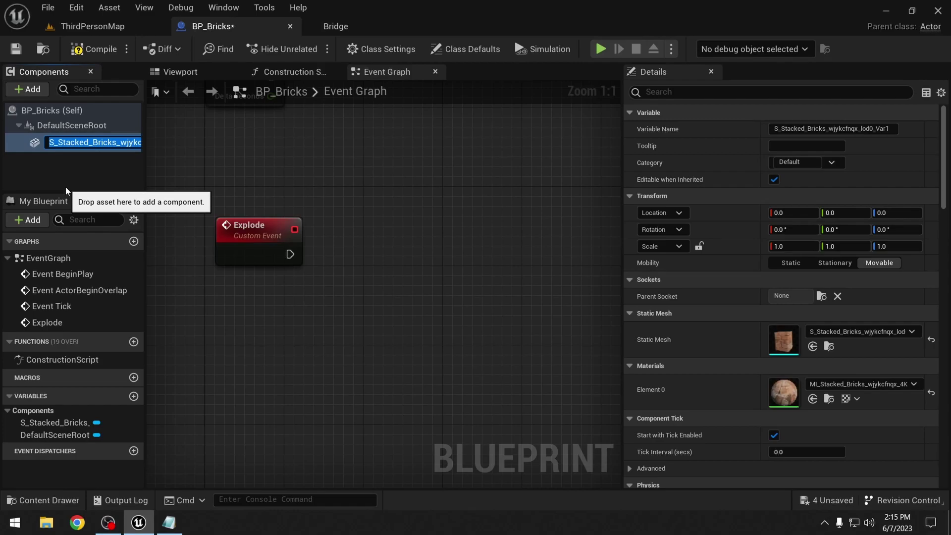
text(Bricks)
key(Return)
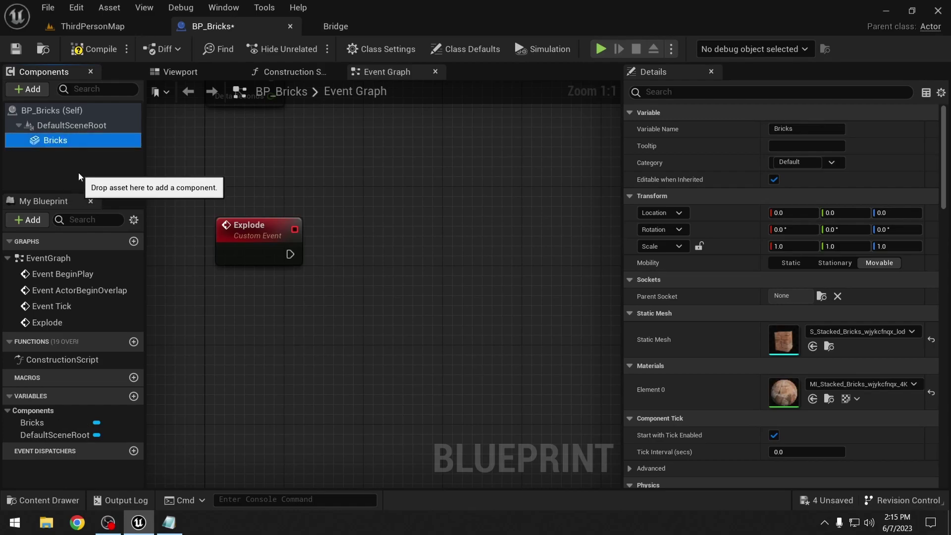
- Place a Bricks reference in the graph, add a Destroy Component node targeting it, and connect the Explode event to that node
drag(56, 141, 275, 296)
right_drag(304, 295, 363, 255)
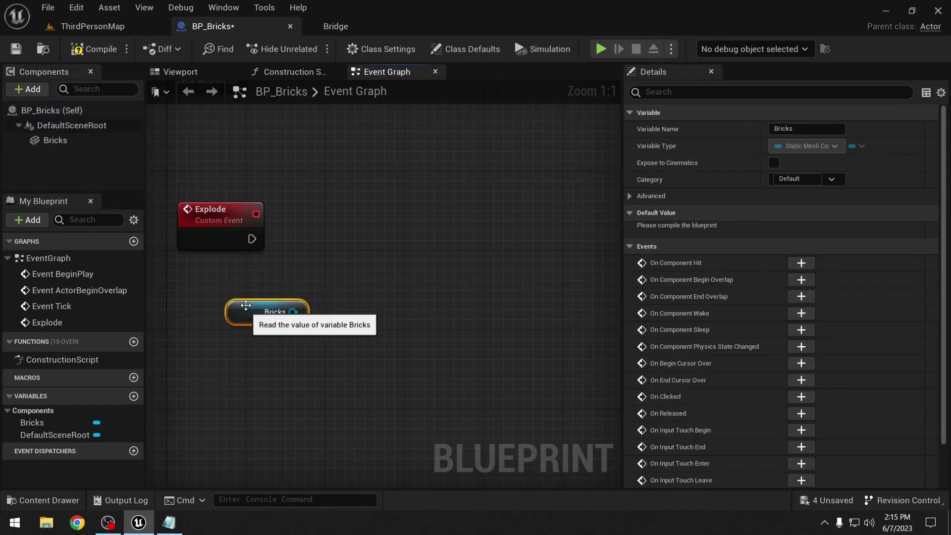
click(214, 229)
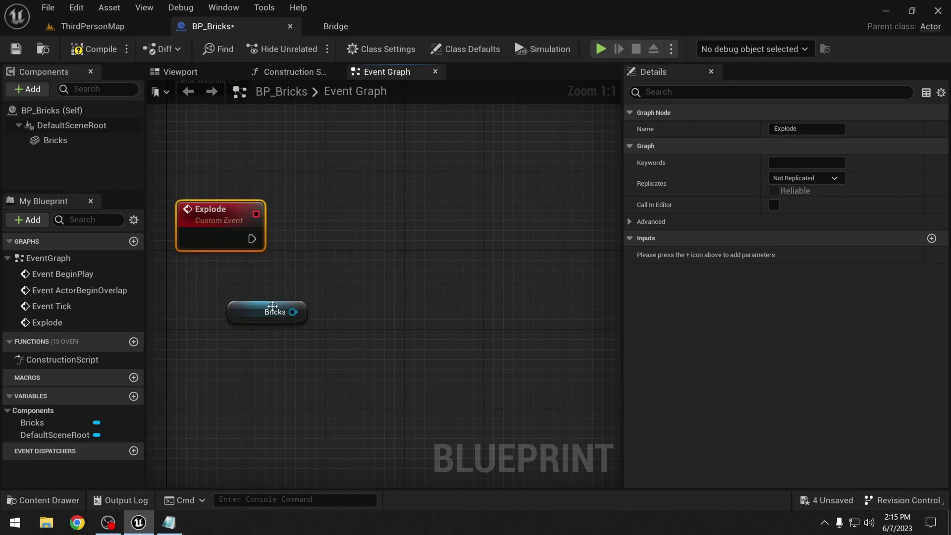
click(248, 309)
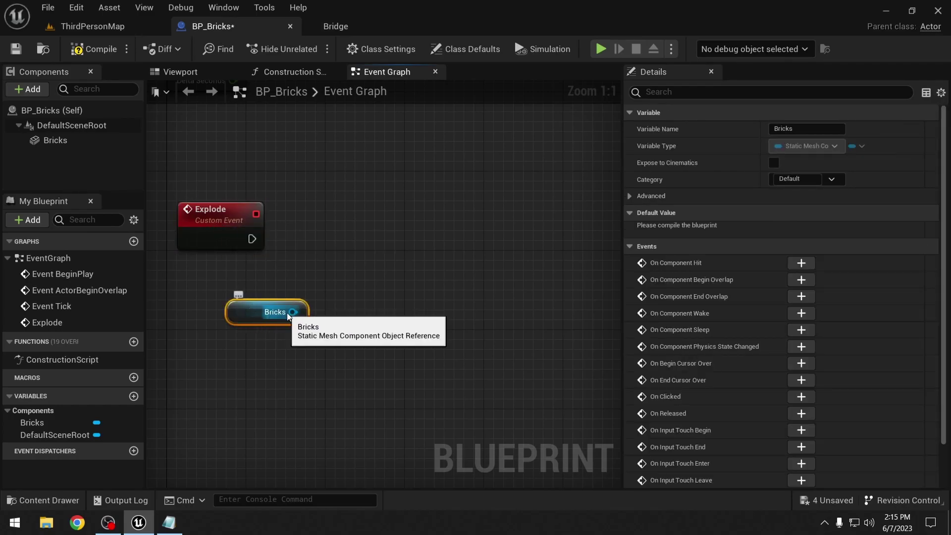
drag(292, 312, 353, 240)
text(destroy)
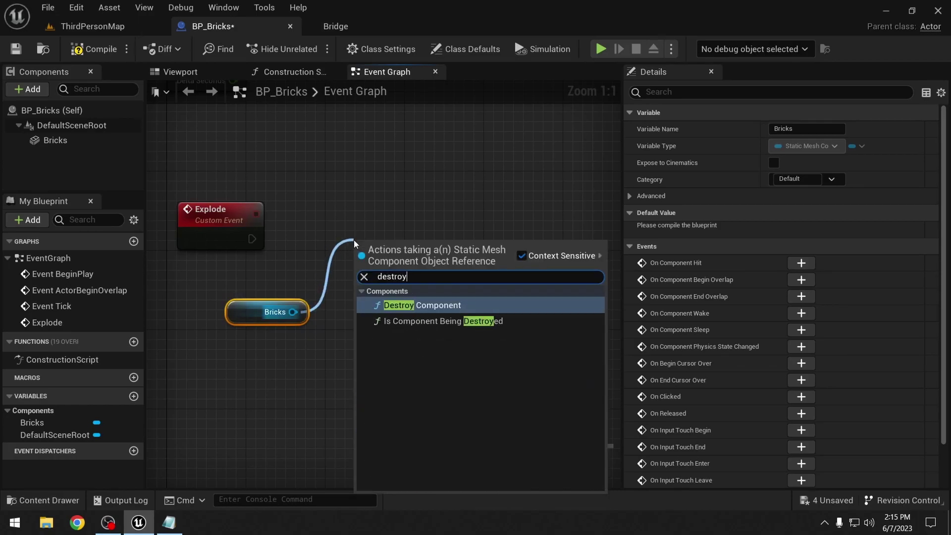
key(Return)
drag(400, 253, 390, 233)
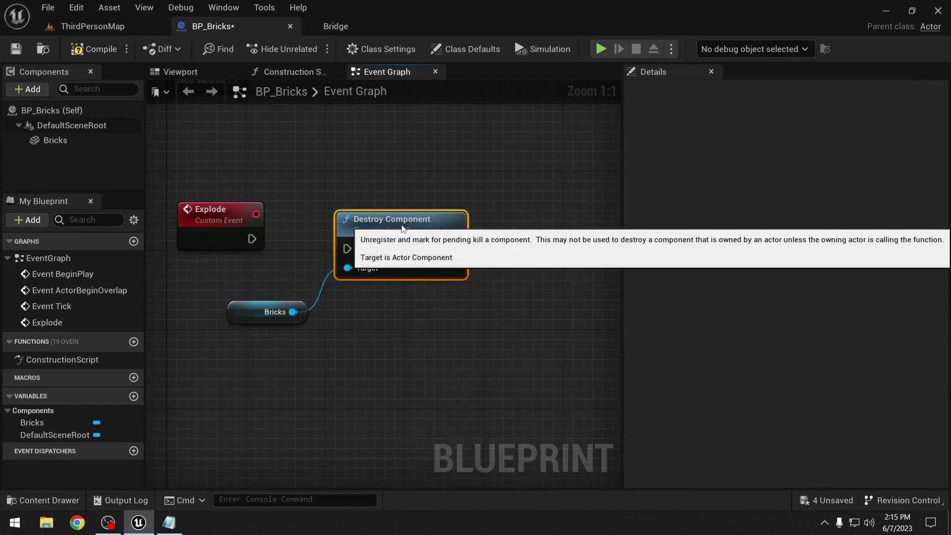
drag(251, 239, 347, 249)
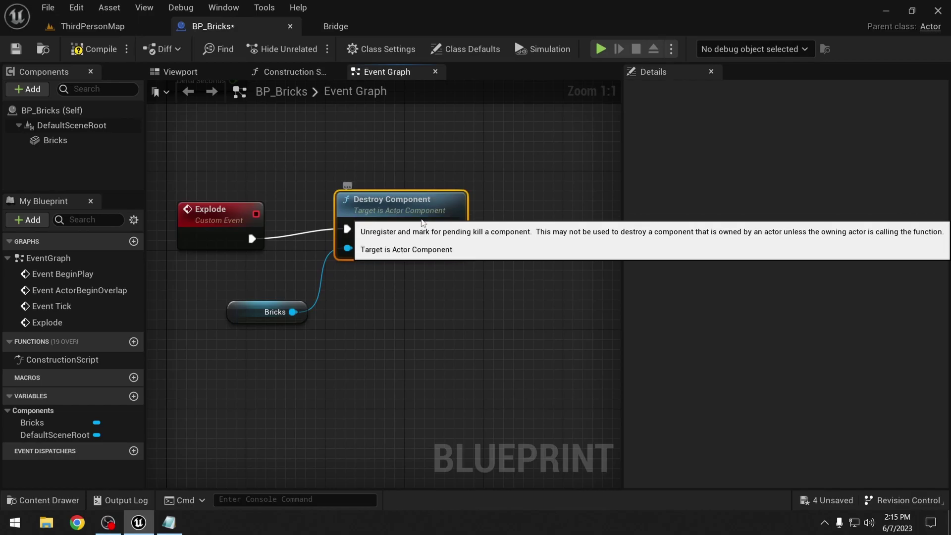
- Add a Spawn Emitter at Location node to the graph after the Destroy Component node
right_drag(479, 319, 432, 221)
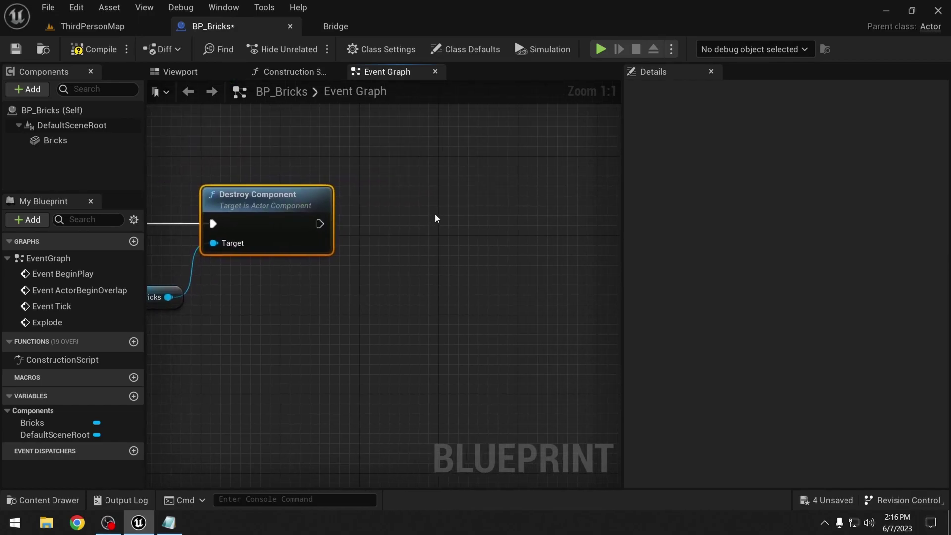
right_click(435, 213)
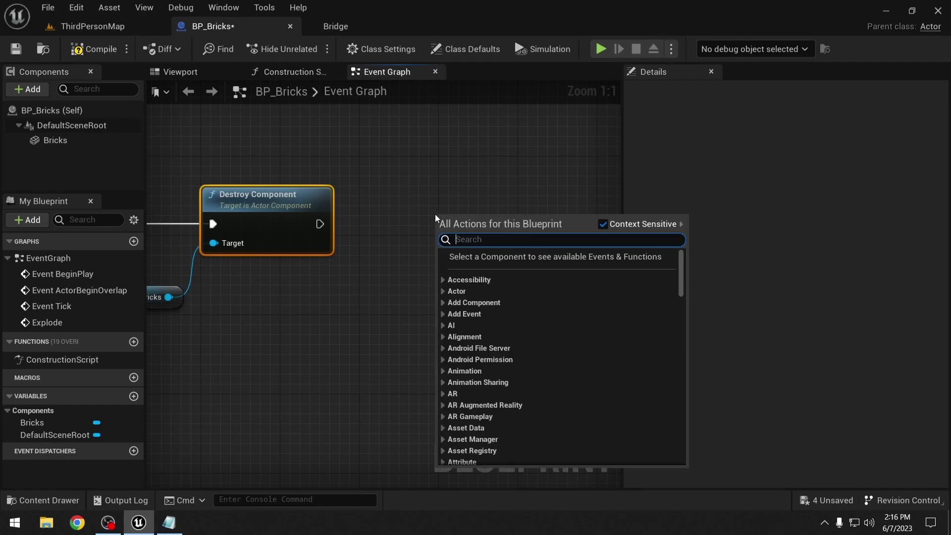
text(spawn emi)
key(Up)
key(Return)
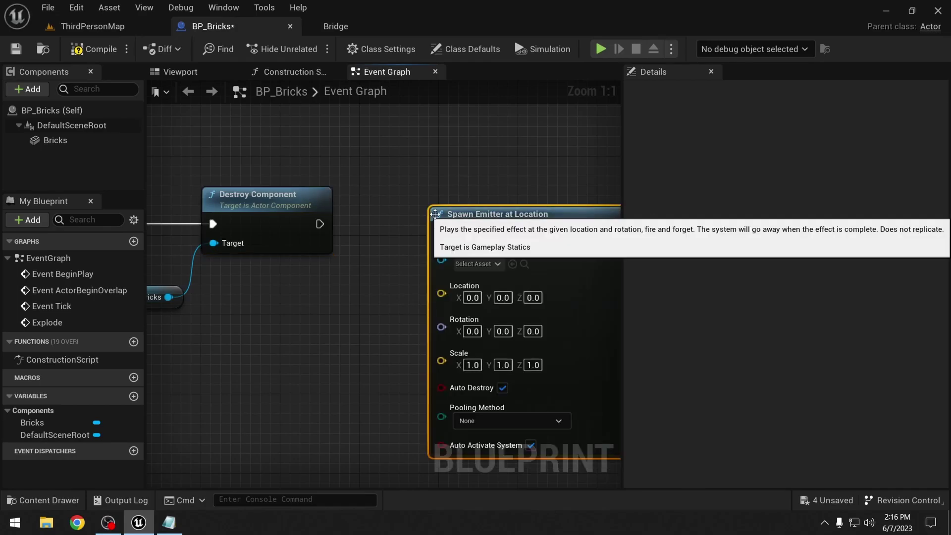
right_drag(438, 197, 323, 151)
right_drag(283, 286, 267, 270)
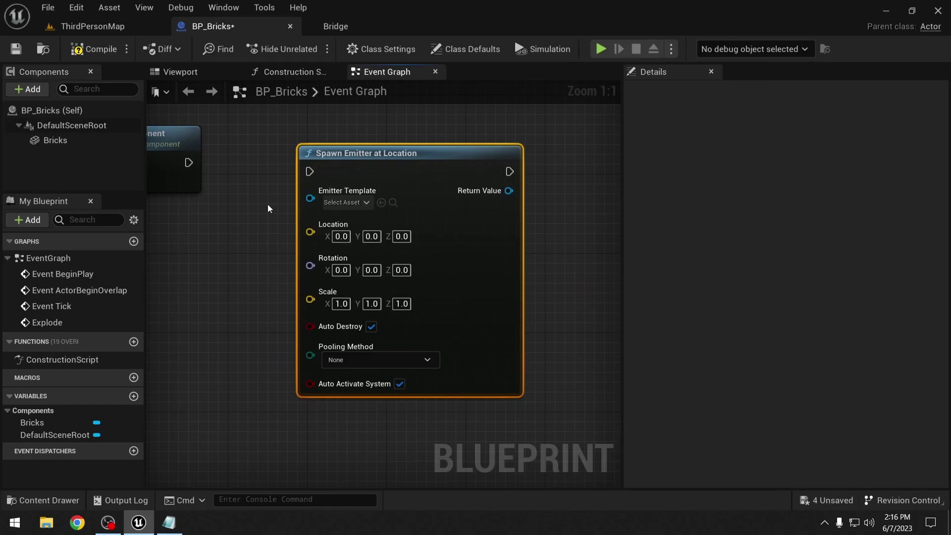
- Set the emitter template of the Spawn Emitter at Location node to P_Explosion
click(345, 202)
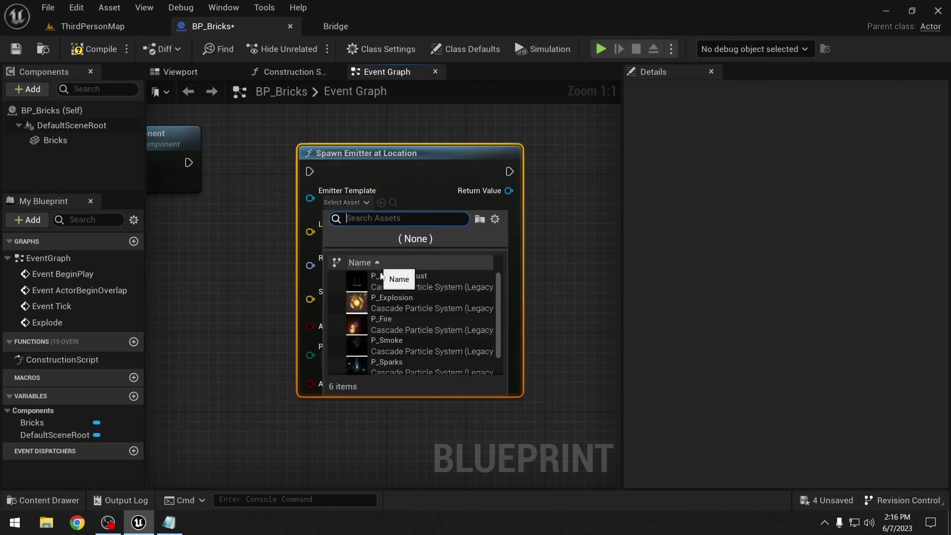
click(397, 302)
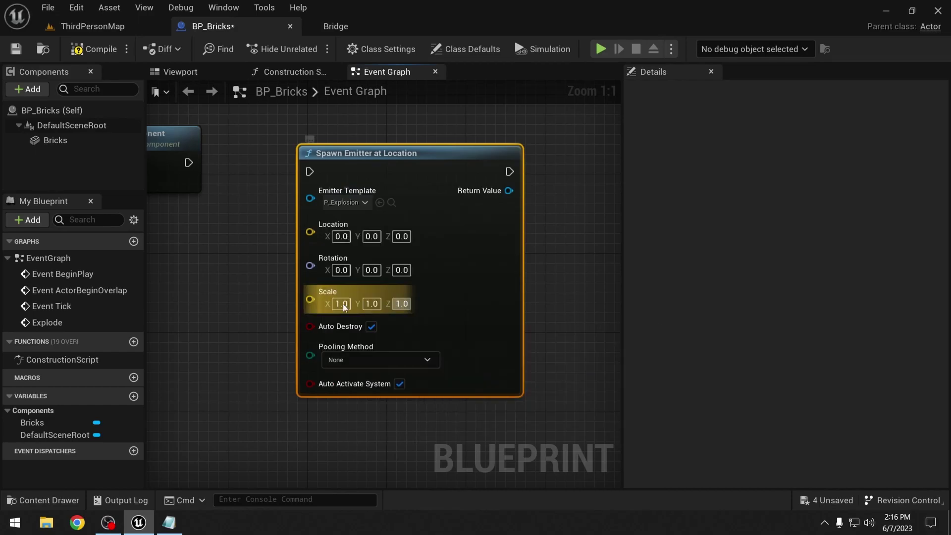
right_drag(230, 301, 287, 281)
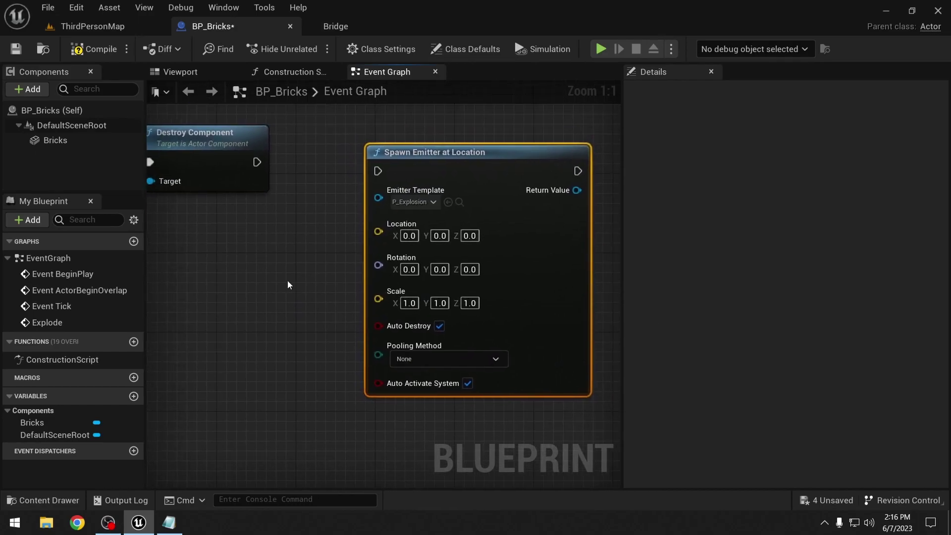
right_click(263, 265)
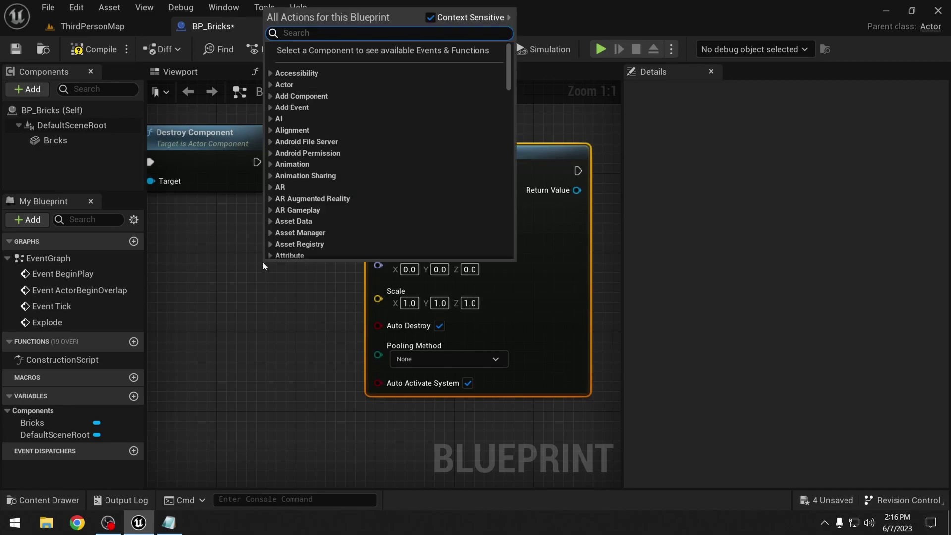
text(spawn system at locati)
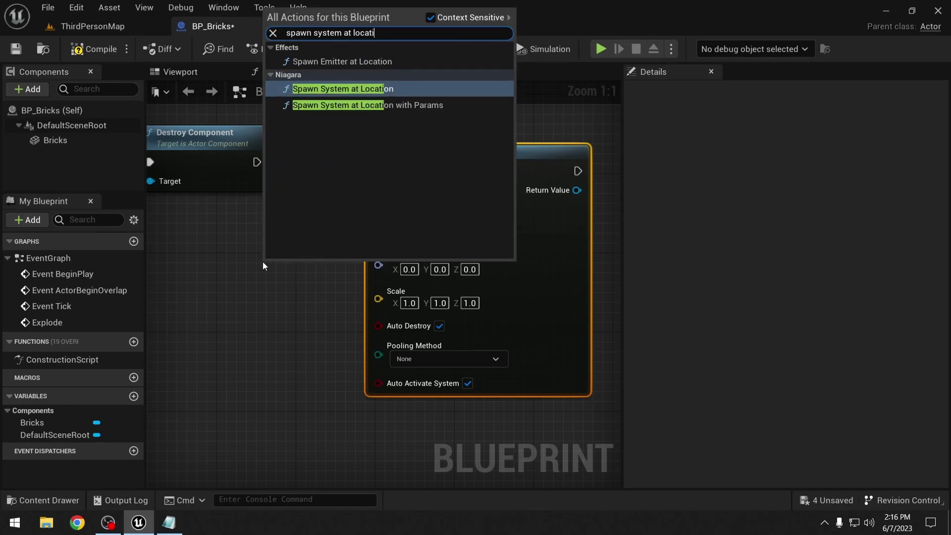
key(Return)
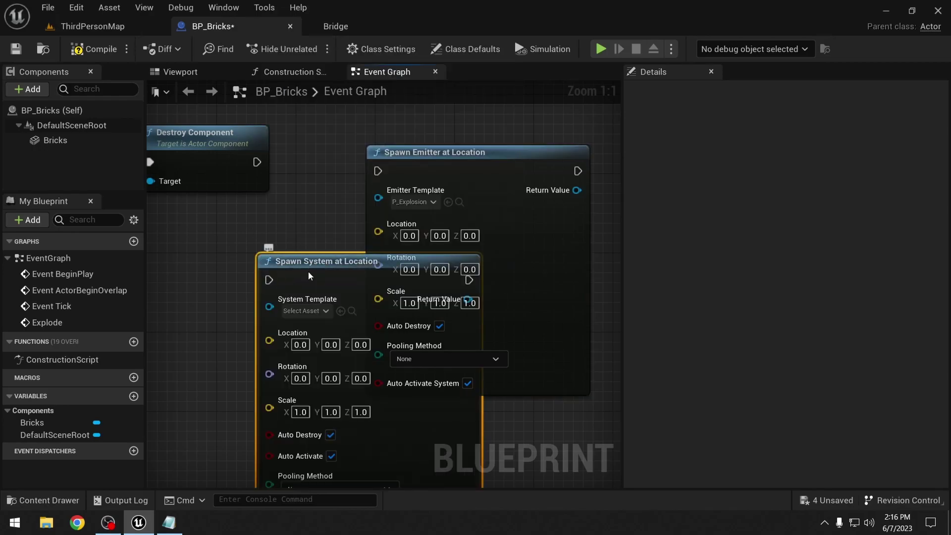
drag(315, 263, 255, 223)
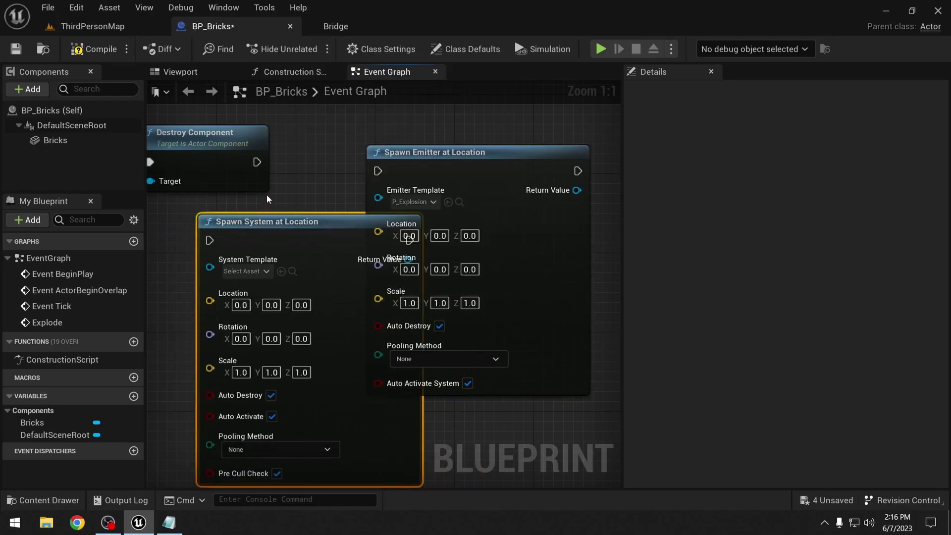
click(396, 153)
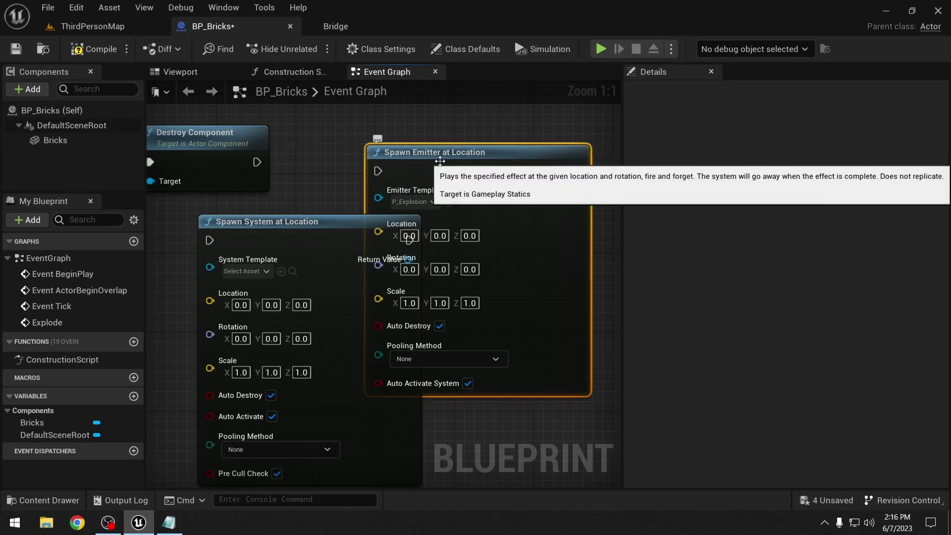
click(304, 222)
key(Delete)
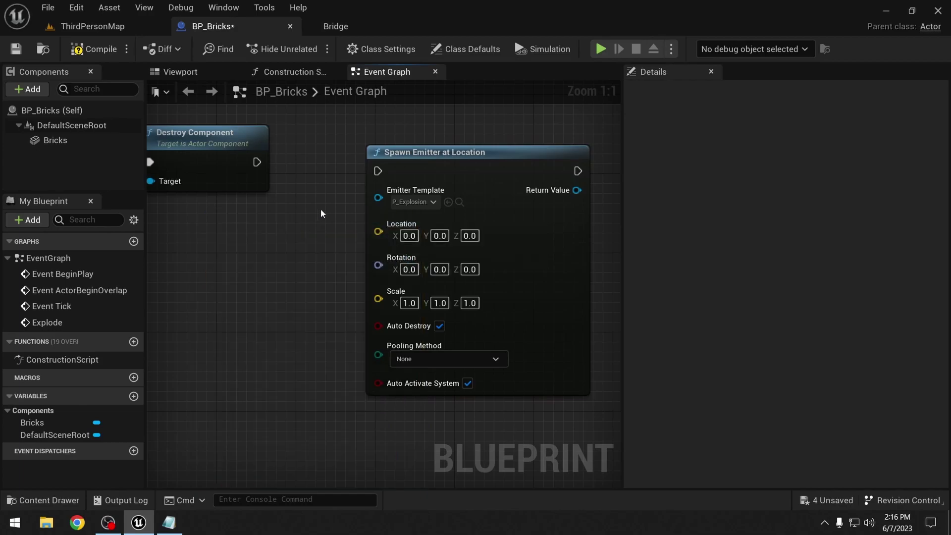
- Connect the Destroy Component node's execution output to the Spawn Emitter at Location node
click(412, 201)
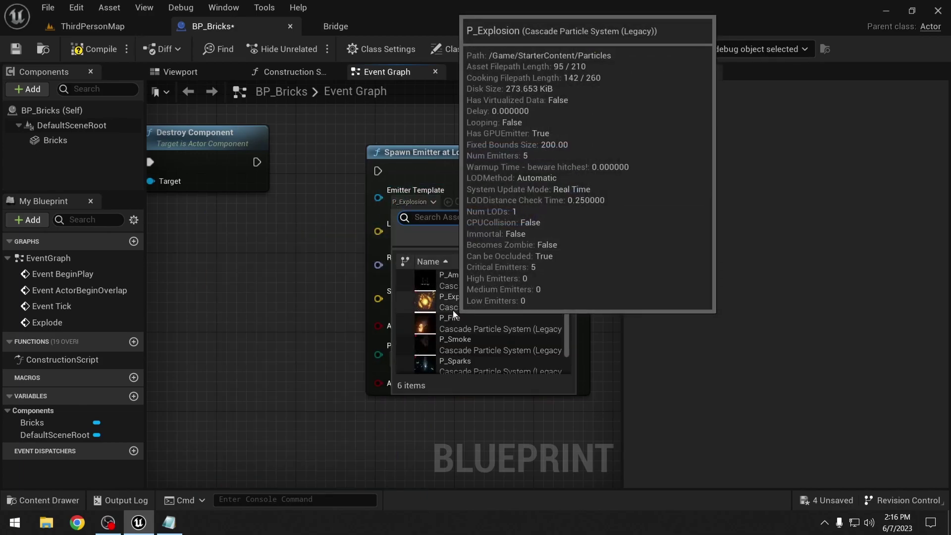
click(297, 159)
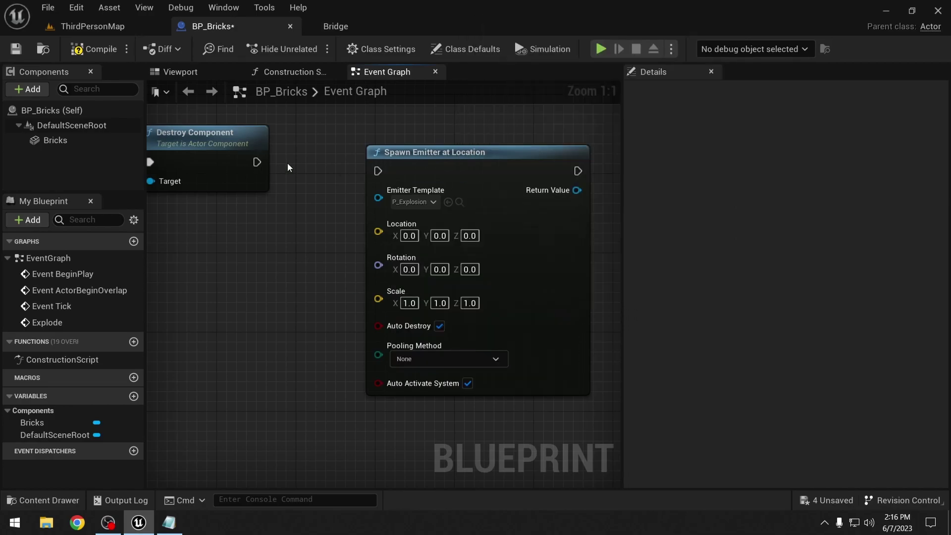
drag(243, 166, 378, 170)
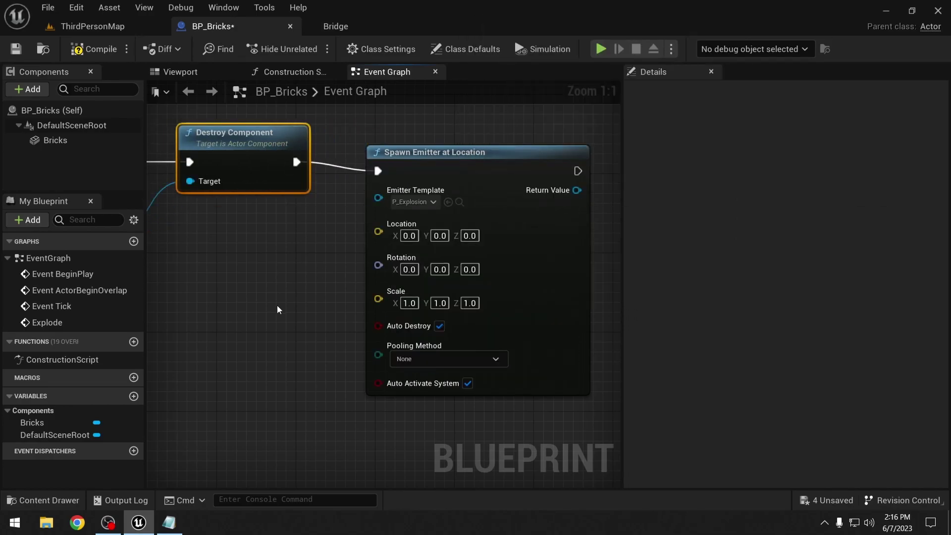
- Add a Get Actor Location node, connect it to the emitter's Location input, and align the Spawn Emitter at Location node with Destroy Component
right_drag(278, 310, 374, 219)
right_click(286, 218)
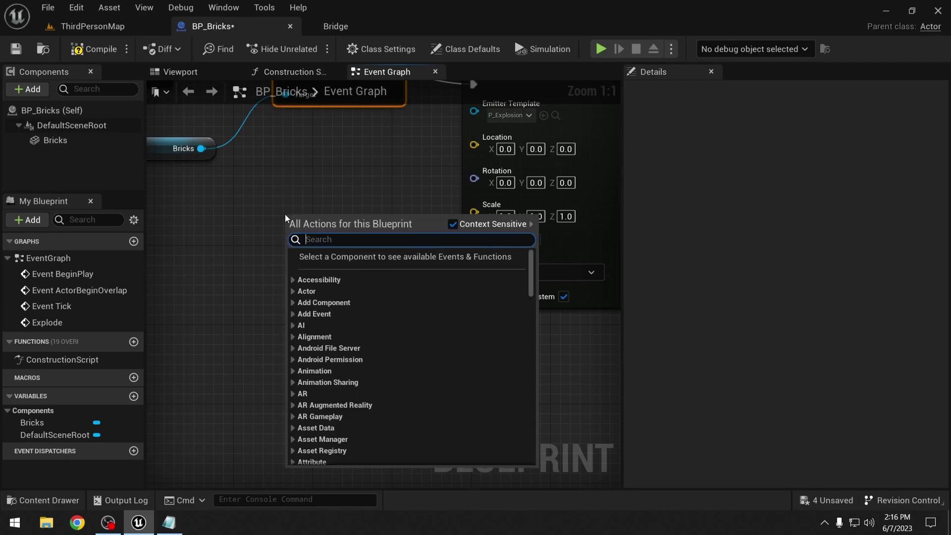
text(get actor loc)
key(Return)
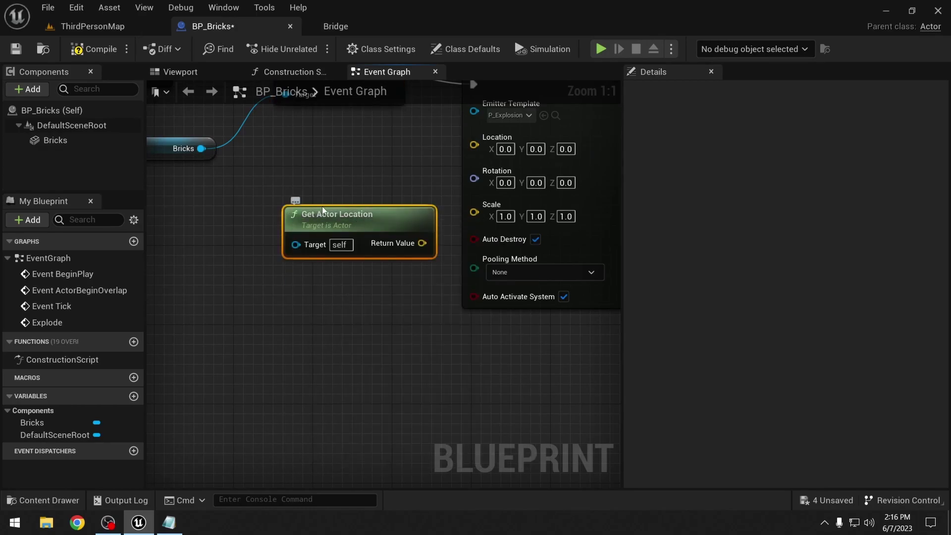
drag(321, 211, 273, 192)
drag(374, 224, 472, 145)
right_drag(406, 291, 233, 439)
mouse_move(384, 237)
mouse_down()
mouse_move(378, 219)
mouse_move(376, 228)
mouse_up()
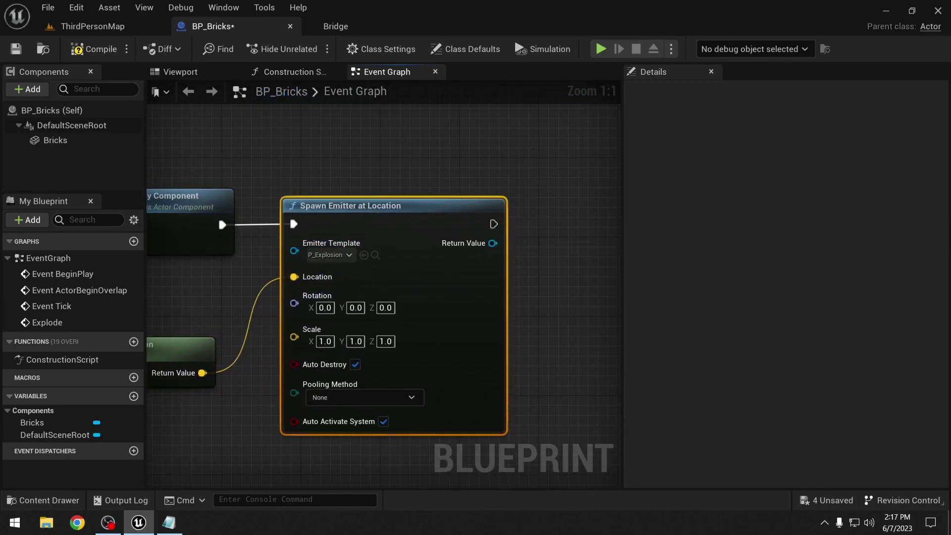
- Add a Play Sound at Location node to the graph after the Spawn Emitter at Location node
right_drag(235, 303, 248, 285)
right_drag(562, 278, 376, 259)
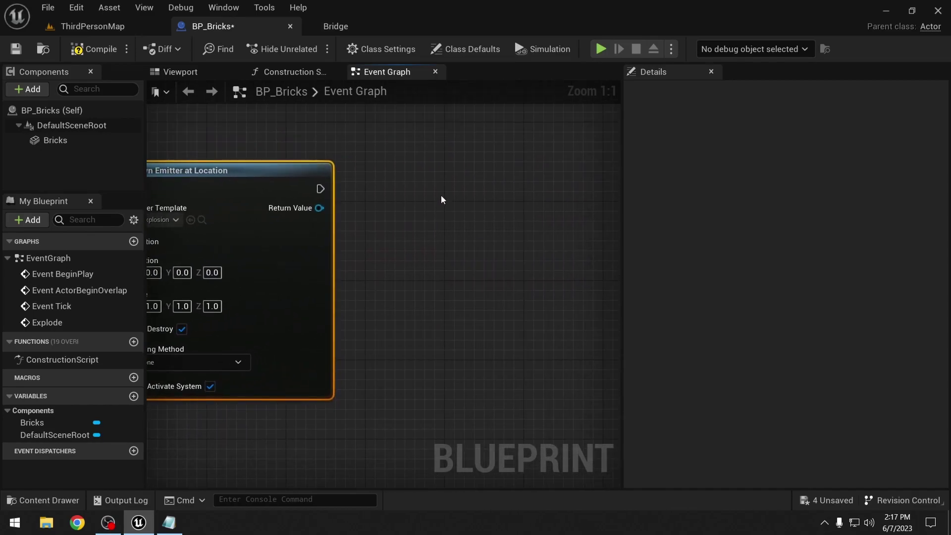
right_click(451, 180)
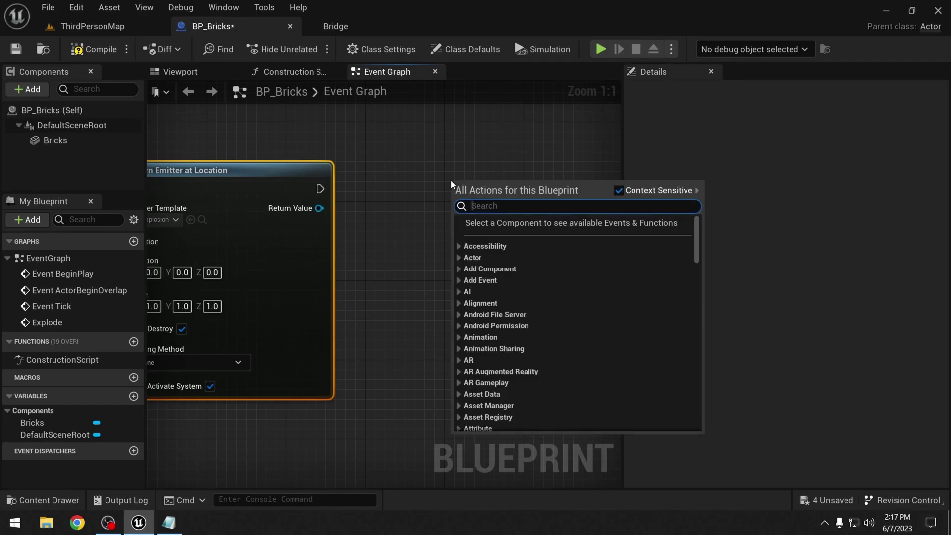
text(play sound at l)
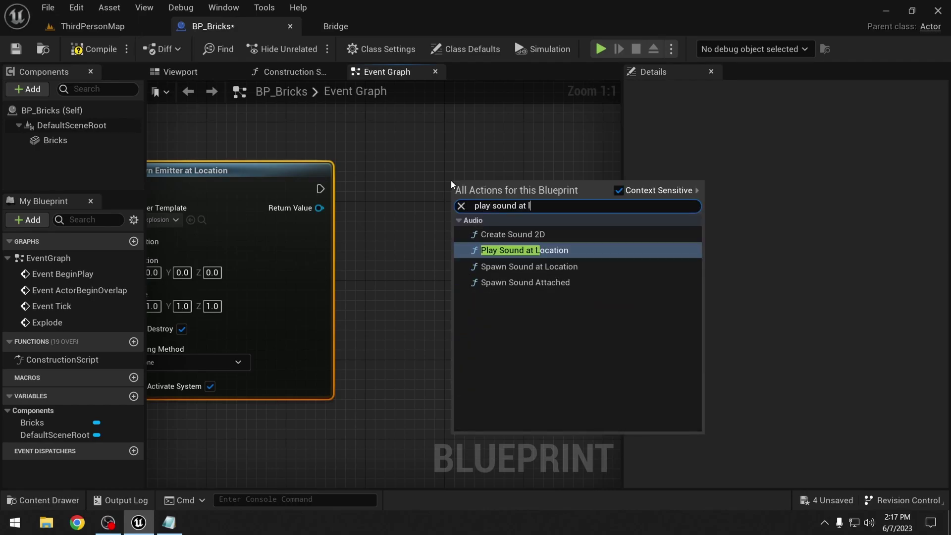
key(Return)
- Feed a new Get Actor Location node into the Play Sound at Location node's Location input and connect its execution from Spawn Emitter at Location
right_drag(380, 343, 430, 322)
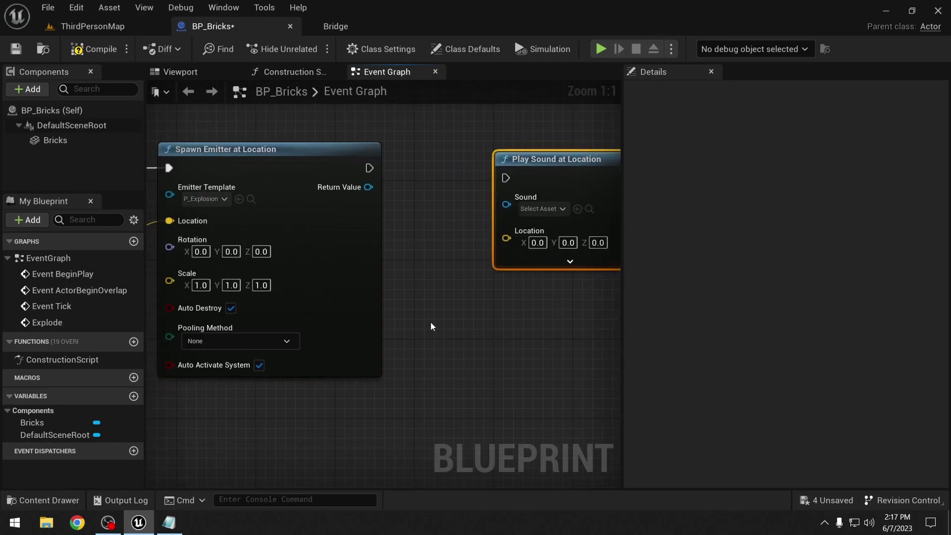
right_click(430, 322)
text(get actor lo)
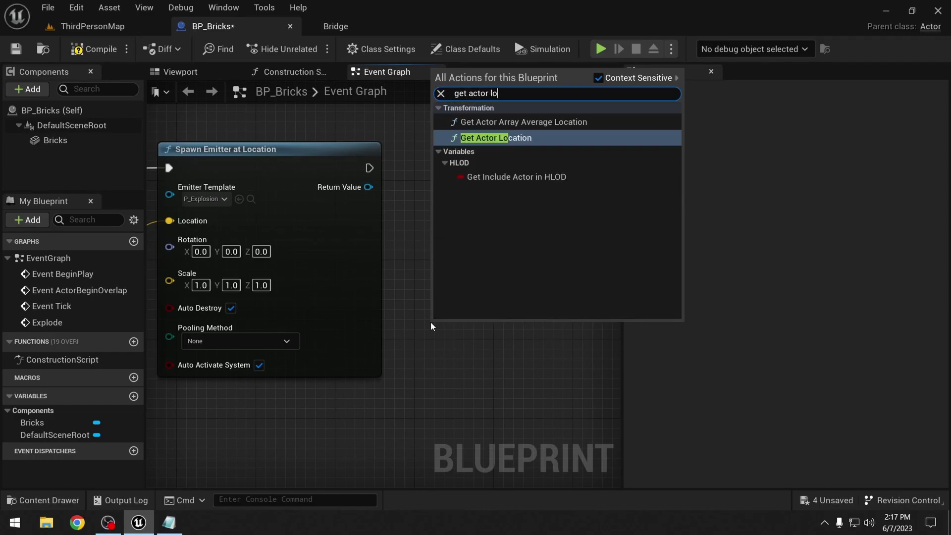
key(Return)
drag(563, 357, 506, 231)
drag(367, 167, 506, 177)
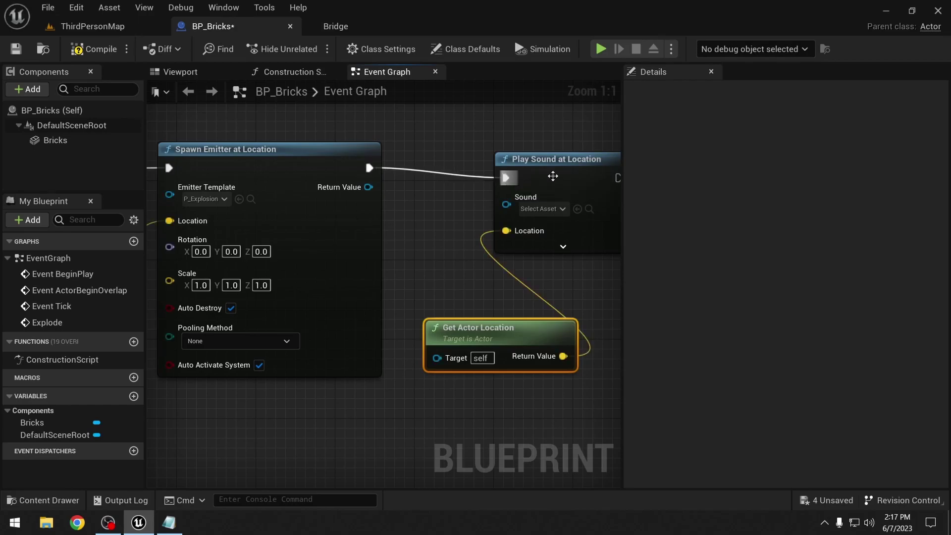
drag(557, 209, 546, 199)
- Set the sound of the Play Sound at Location node to Explosion01
click(546, 199)
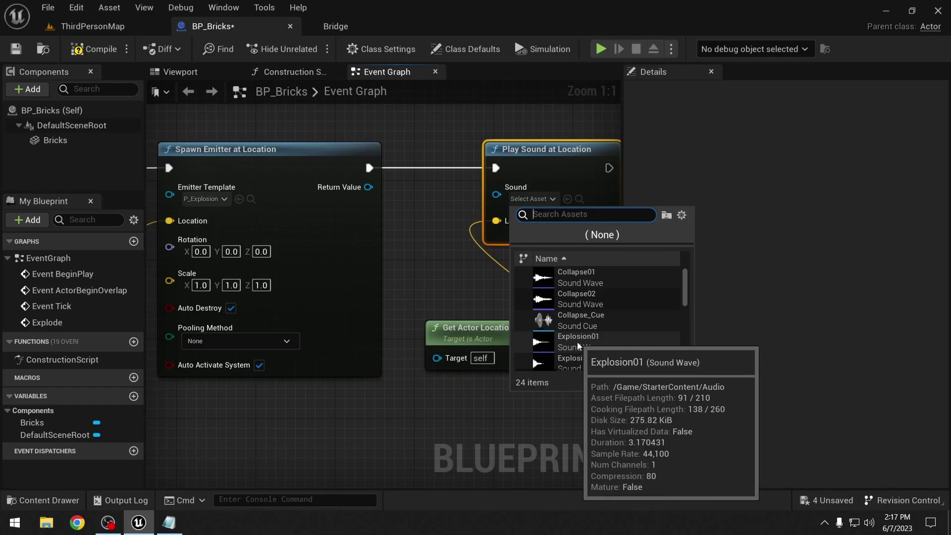
text(exp)
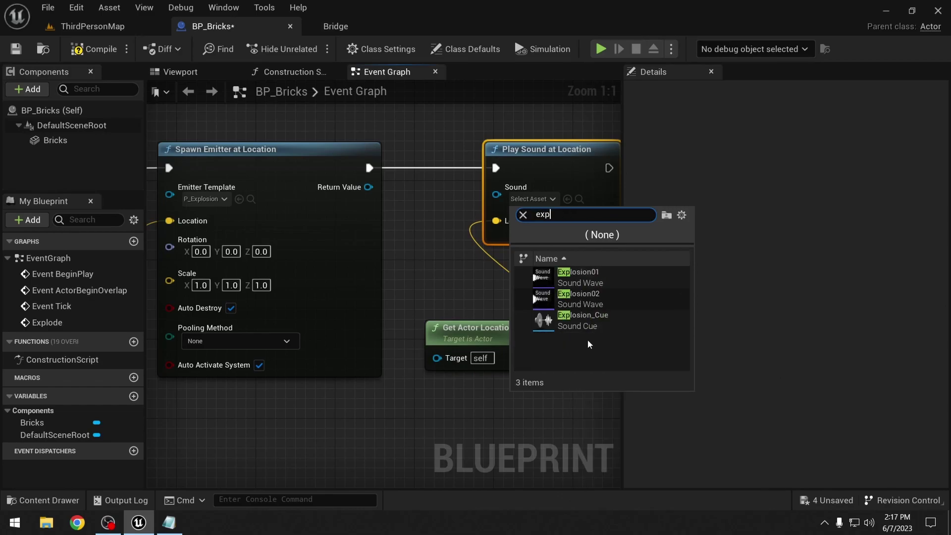
click(605, 282)
- Add a Delay node after Play Sound at Location and set its duration to 5 seconds
right_drag(441, 293, 207, 332)
right_drag(391, 280, 440, 289)
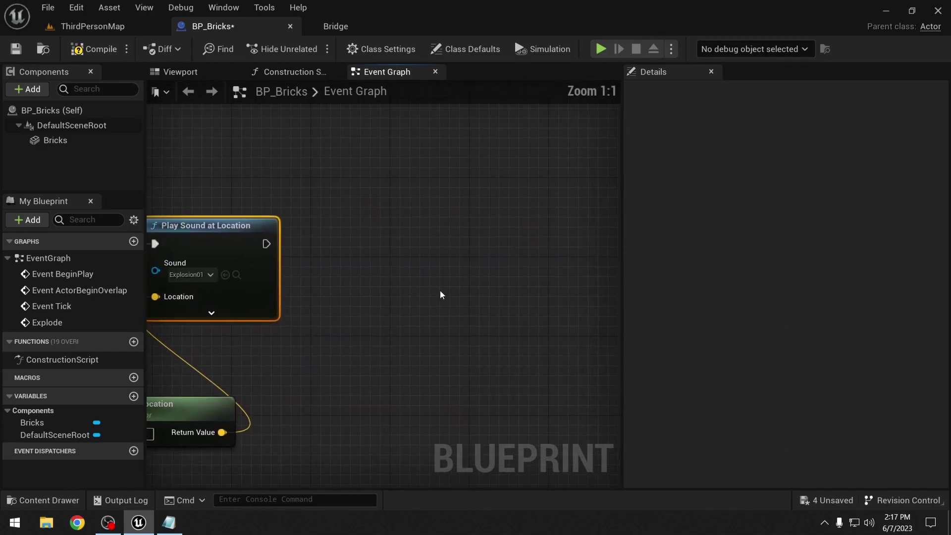
right_click(478, 254)
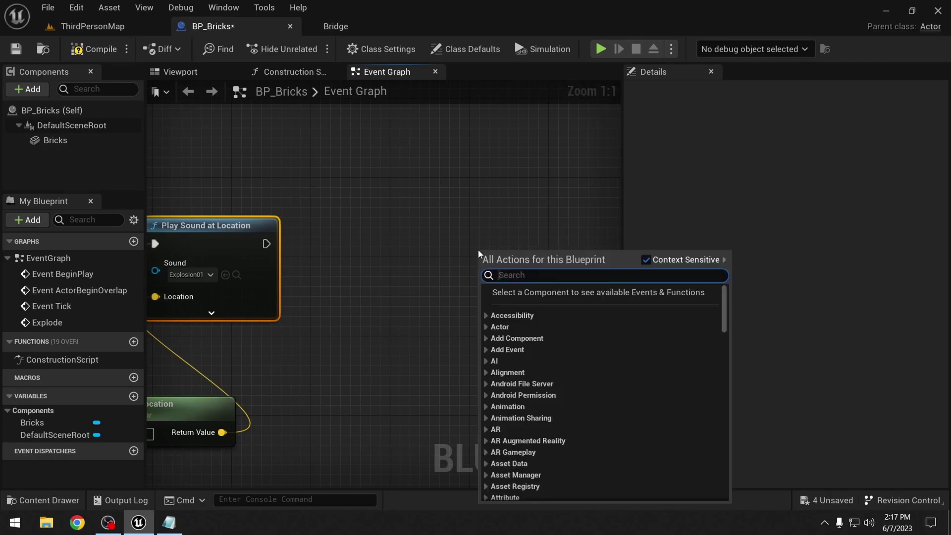
text(delay)
key(Return)
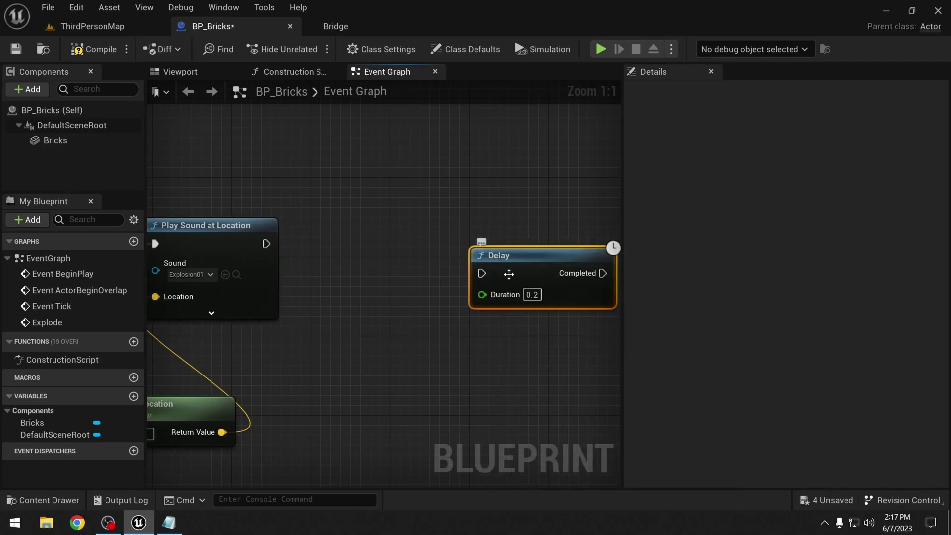
click(531, 294)
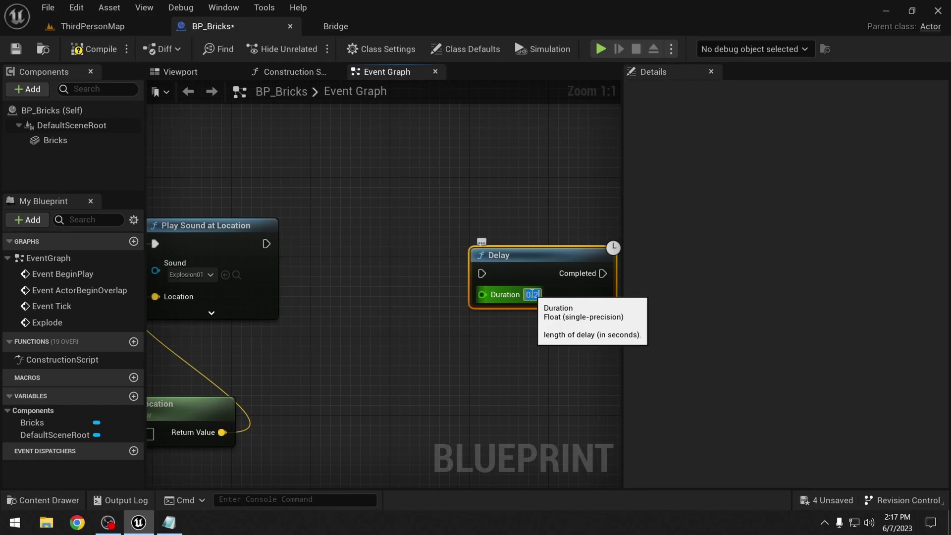
text(5)
click(503, 334)
- Add a Destroy Actor node from the Delay node's Completed output and line it up with the Delay node
right_drag(547, 367, 401, 366)
drag(457, 272, 554, 275)
text(destroy)
key(Return)
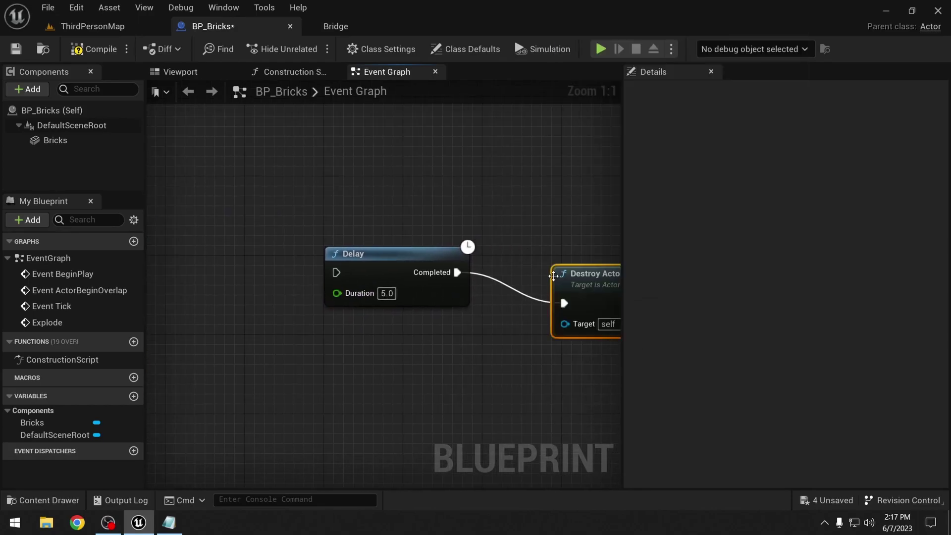
right_drag(500, 241, 417, 242)
drag(506, 276, 506, 247)
- Connect Play Sound at Location to the Delay node and align the Delay and Destroy Actor nodes with it
right_drag(372, 210, 589, 197)
drag(256, 231, 472, 260)
right_drag(475, 260, 236, 255)
shift+click(257, 248)
drag(497, 240, 506, 211)
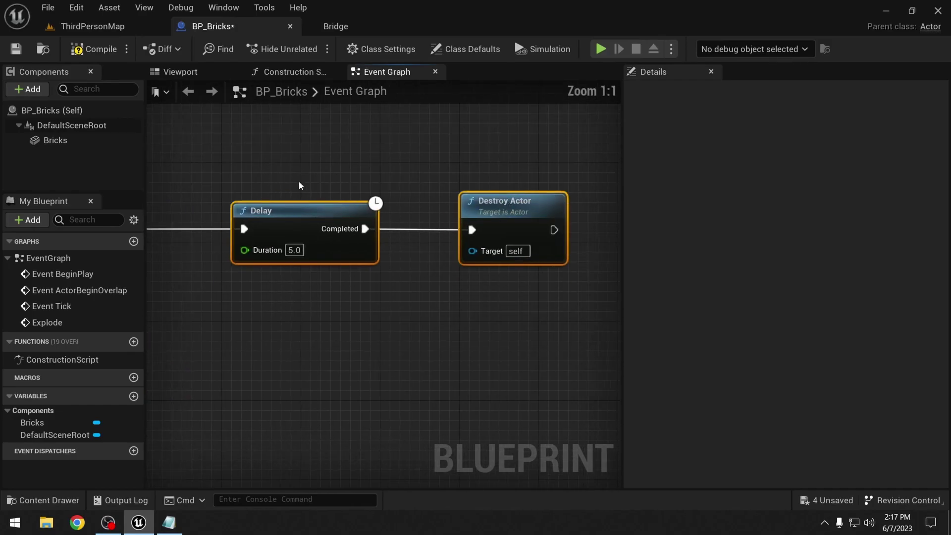
- Move the Delay and Destroy Actor nodes closer to Play Sound at Location, and compile and save the Blueprint
scroll(299, 185, down, 3)
right_drag(267, 311, 630, 358)
right_drag(497, 340, 200, 300)
drag(314, 271, 526, 247)
drag(378, 210, 298, 209)
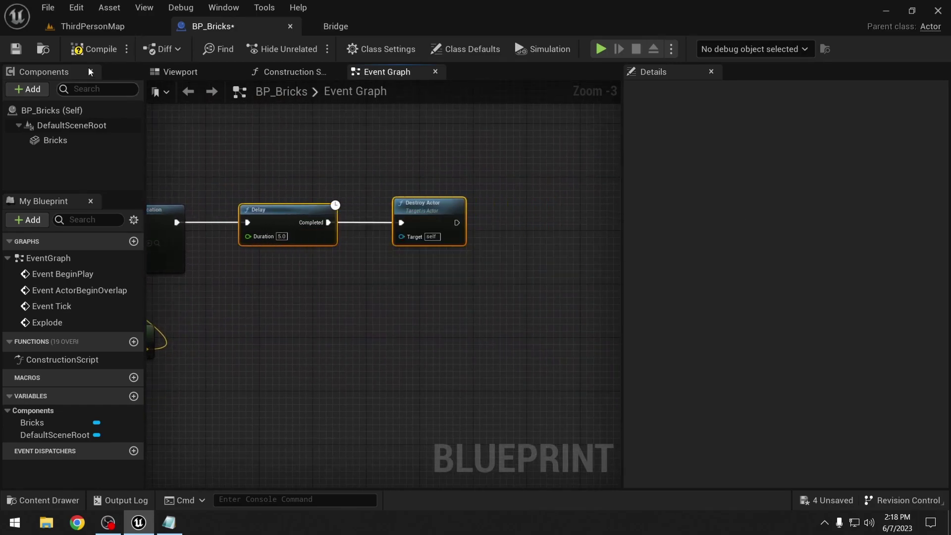
click(16, 50)
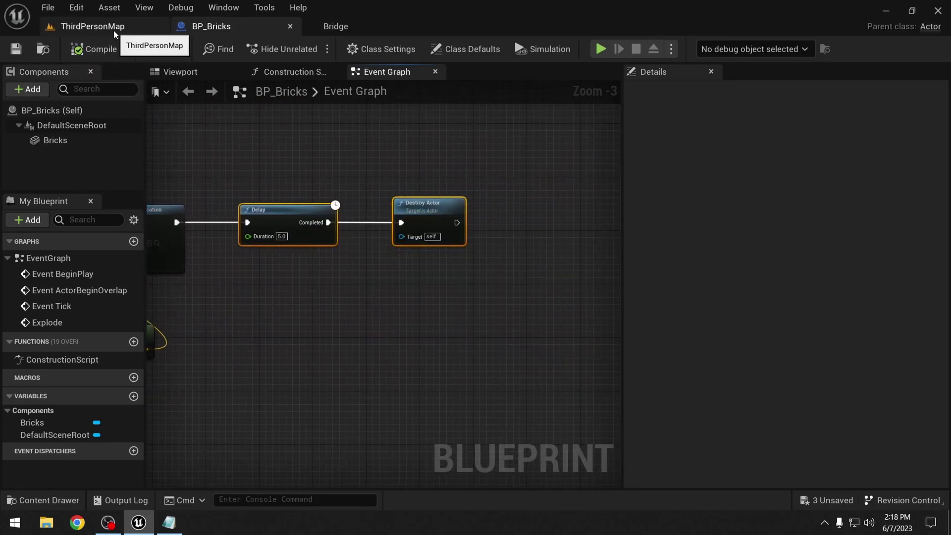
- Set the Spawn Emitter at Location node's Scale to 3.0 in X, Y and Z, and compile the Blueprint
right_drag(233, 134, 542, 132)
right_drag(298, 159, 486, 111)
scroll(441, 120, up, 1)
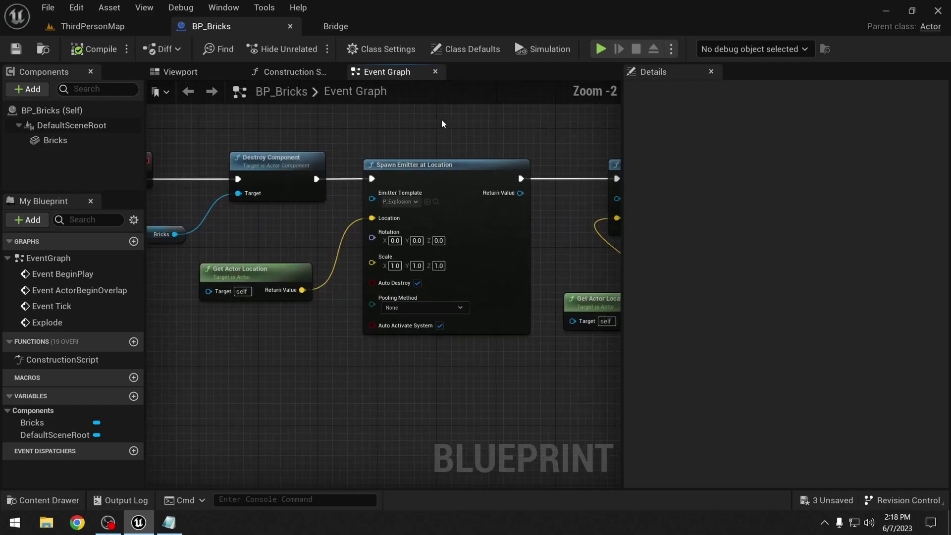
scroll(442, 119, up, 2)
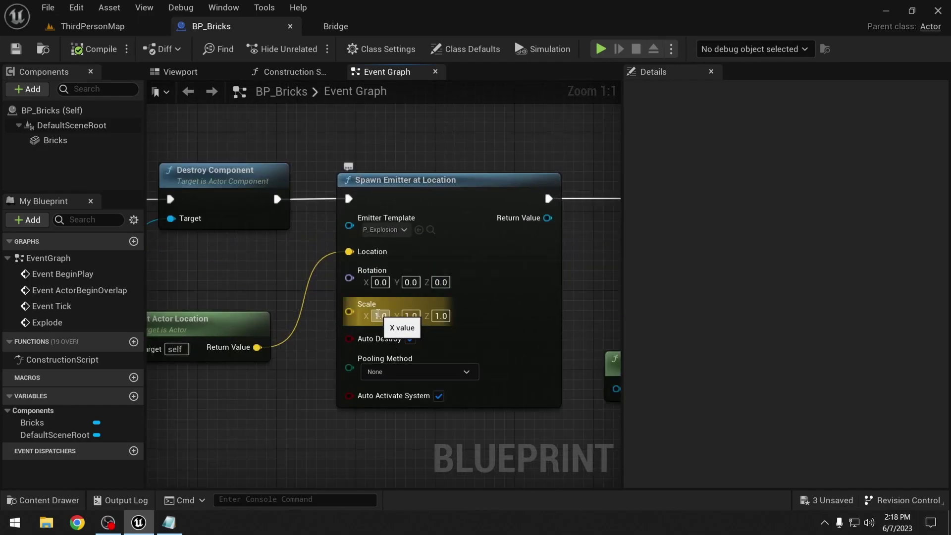
click(378, 314)
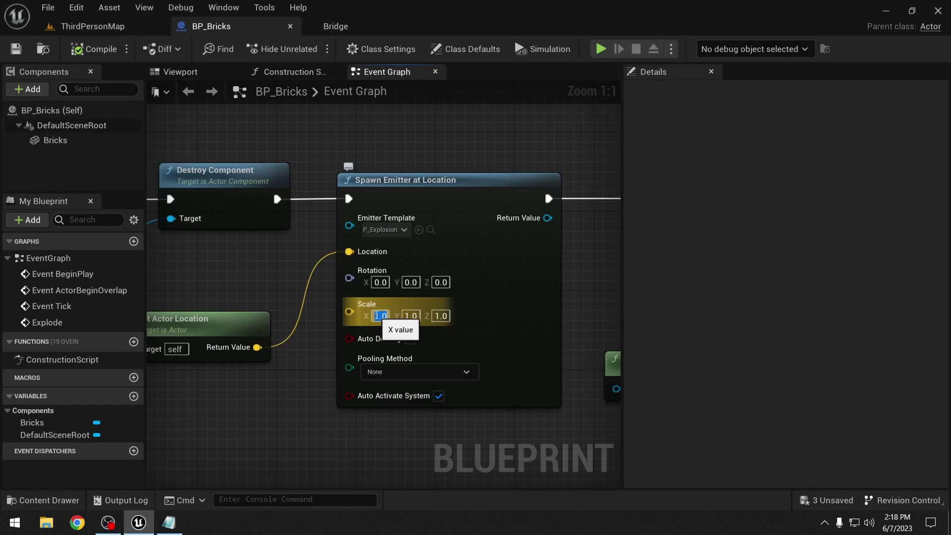
text(3)
click(410, 315)
text(3)
click(438, 317)
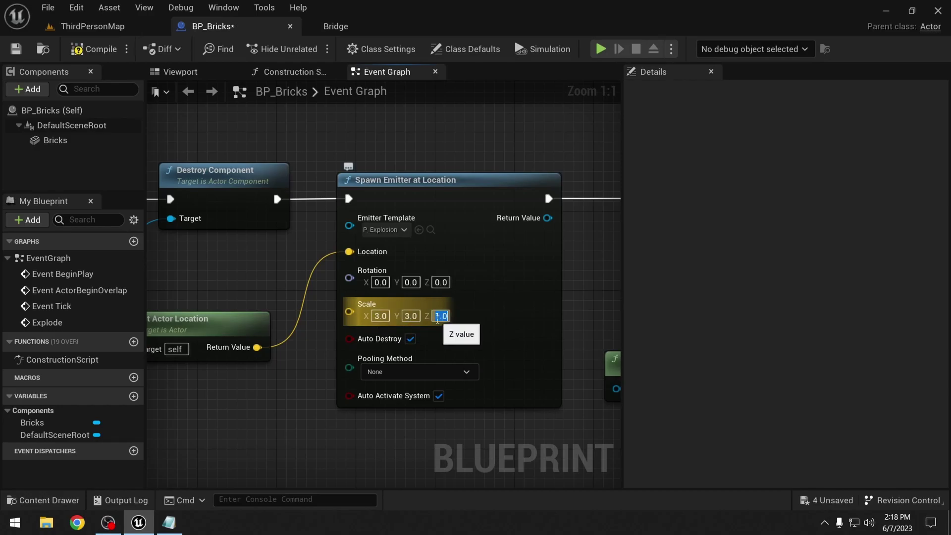
text(3)
key(Return)
click(90, 47)
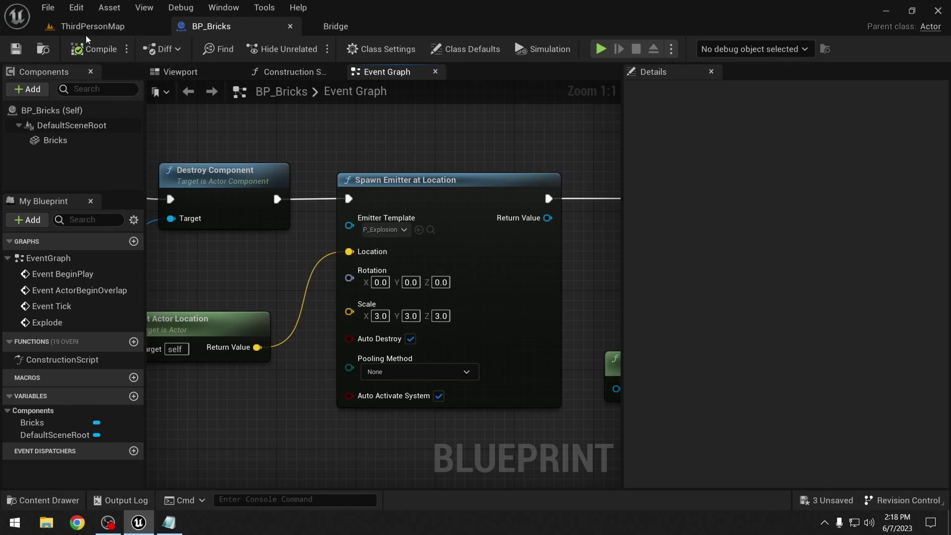
- Place BP_Bricks from the Content folder onto the floor of ThirdPersonMap and set its scale uniformly to 6.0 with the ratio locked
click(87, 27)
click(54, 499)
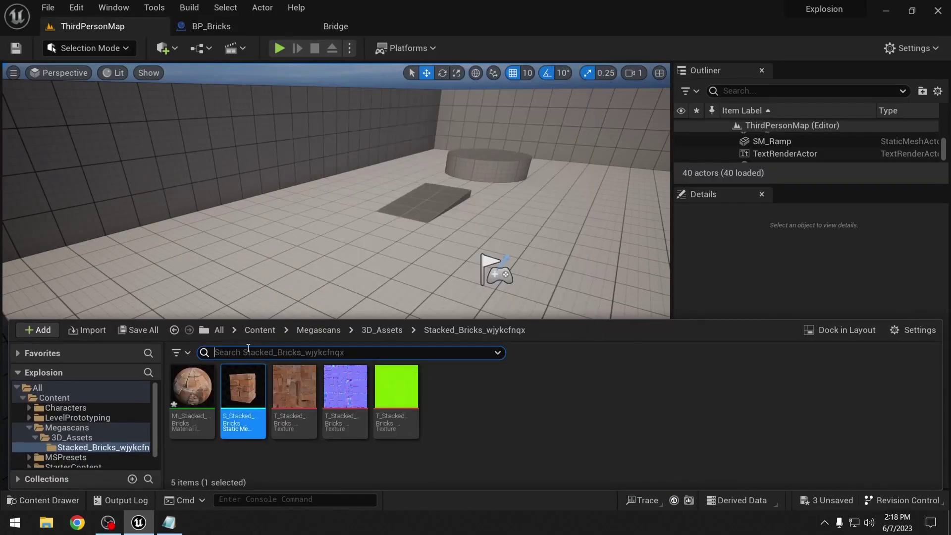
click(259, 329)
drag(499, 389, 288, 296)
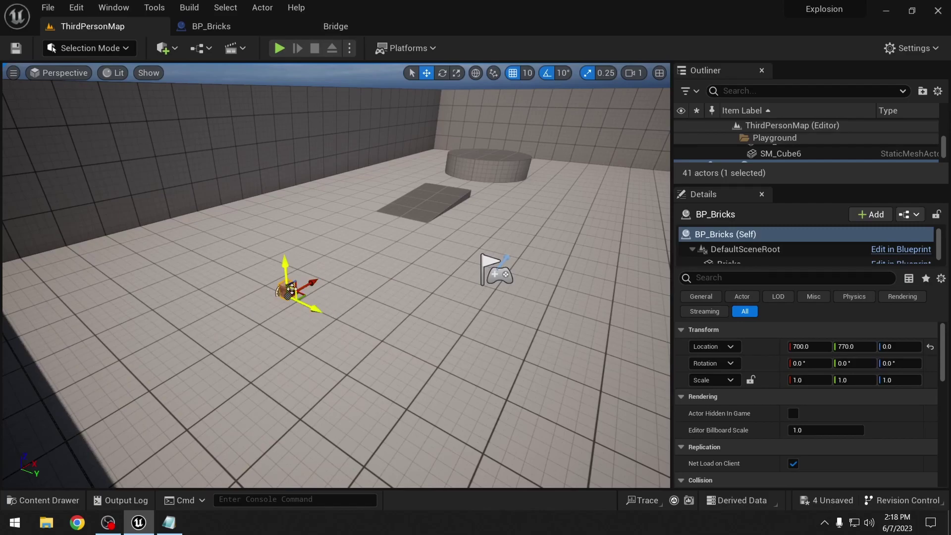
click(749, 380)
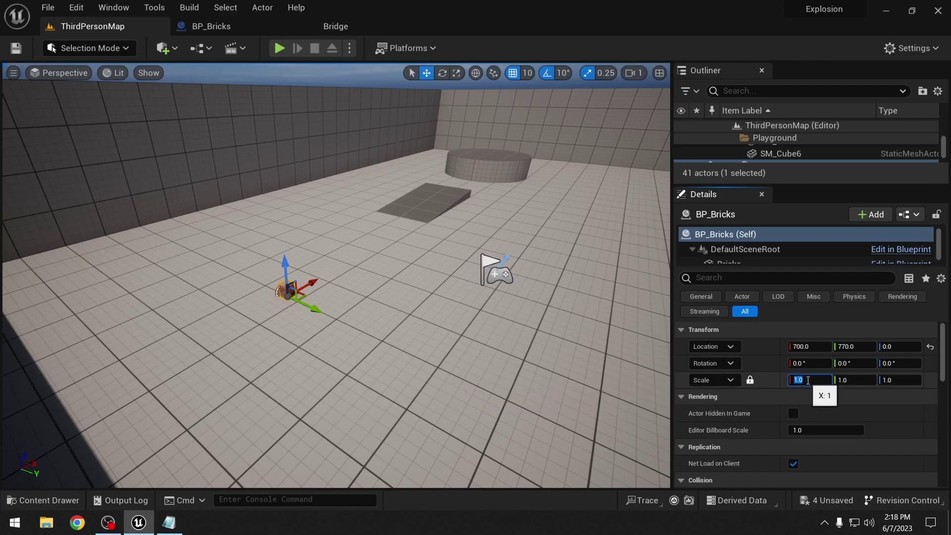
key(Return)
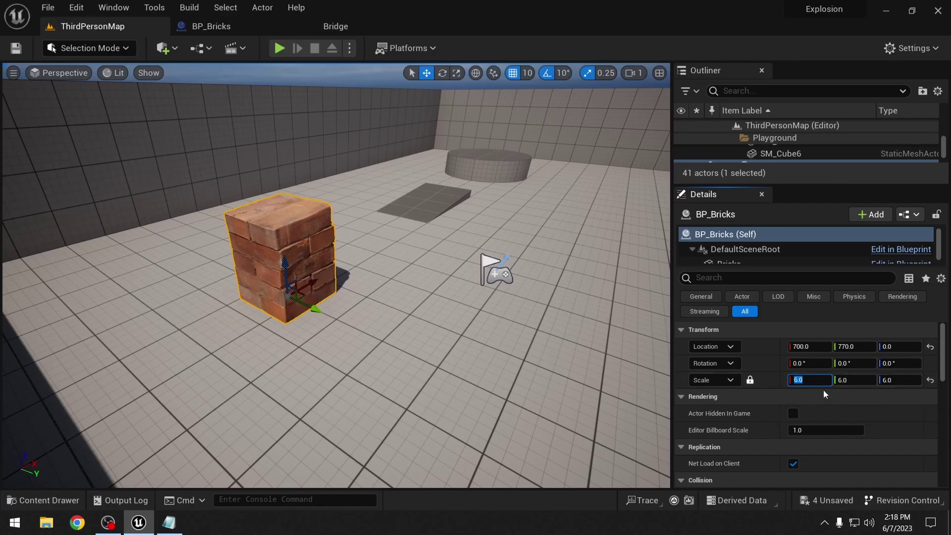
- Briefly play-test the level, and move the BP_Bricks actor onto the round platform, snapped down to its surface
click(279, 48)
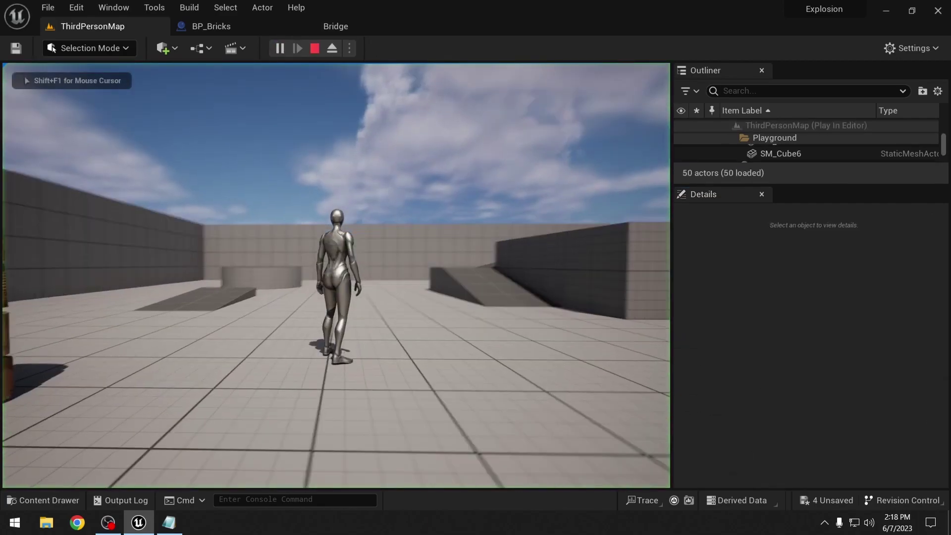
key(Escape)
right_drag(564, 188, 495, 188)
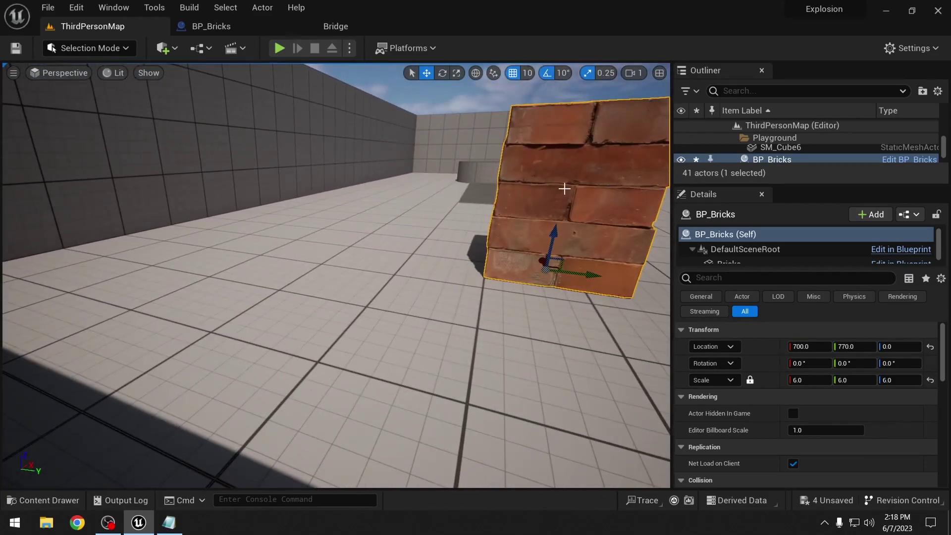
right_drag(381, 218, 362, 240)
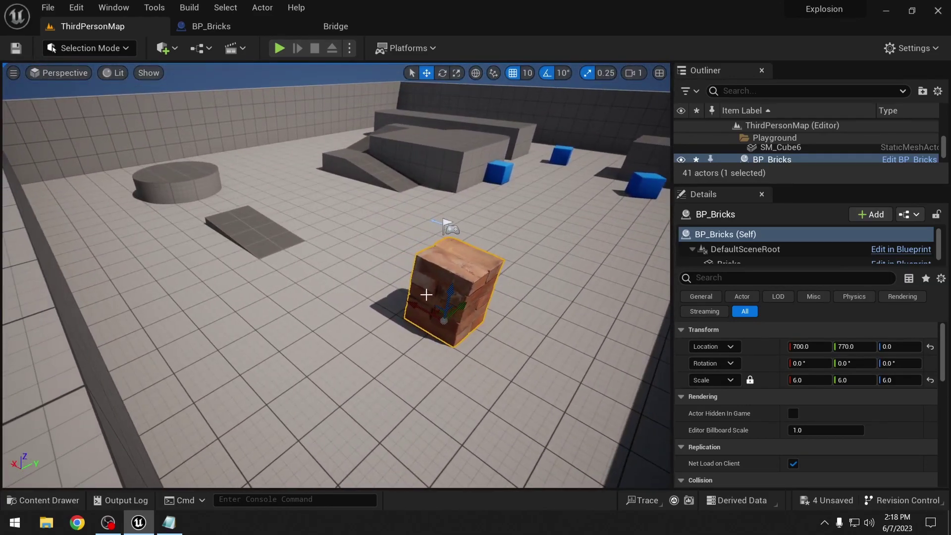
drag(418, 307, 167, 113)
right_drag(270, 135, 151, 173)
key(End)
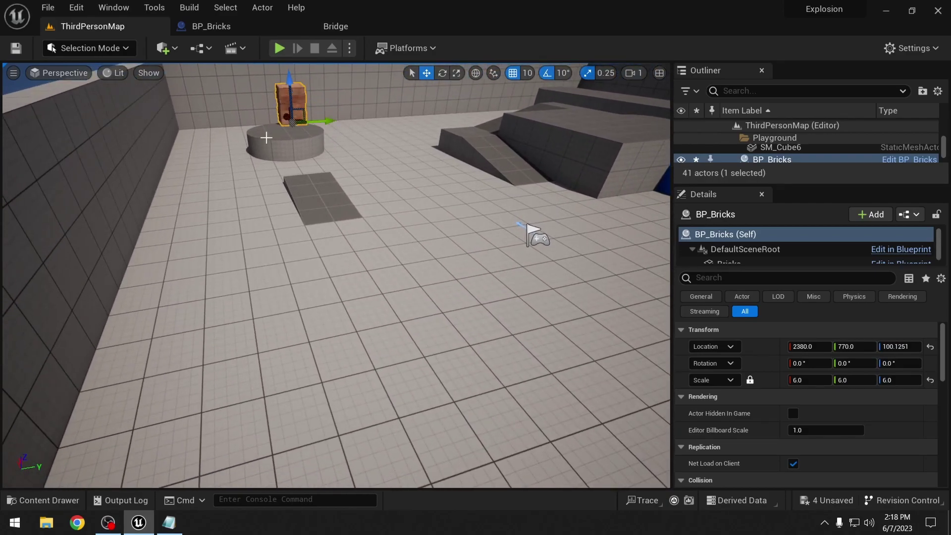
- Adjust the BP_Bricks actor's position on the round platform to X 2170, Y 720 and check it in a short play test
right_drag(294, 143, 329, 191)
drag(288, 311, 384, 339)
right_drag(407, 286, 329, 325)
drag(459, 314, 452, 313)
mouse_move(526, 290)
right_down()
mouse_move(526, 309)
mouse_move(525, 290)
right_up()
key(alt+p)
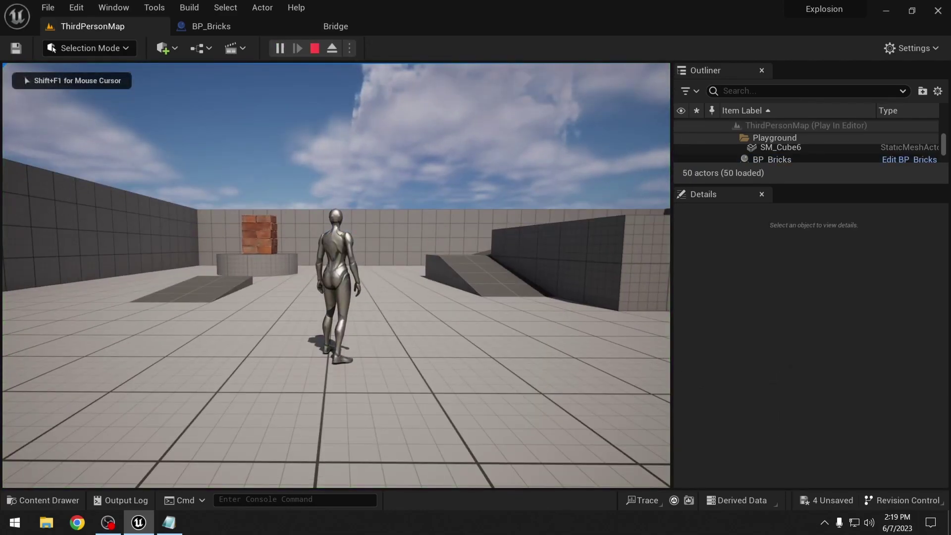
key(Escape)
- In BP_Bricks' Event Graph, add a Delay node with a duration of 2.0 after Event BeginPlay and line it up
click(247, 26)
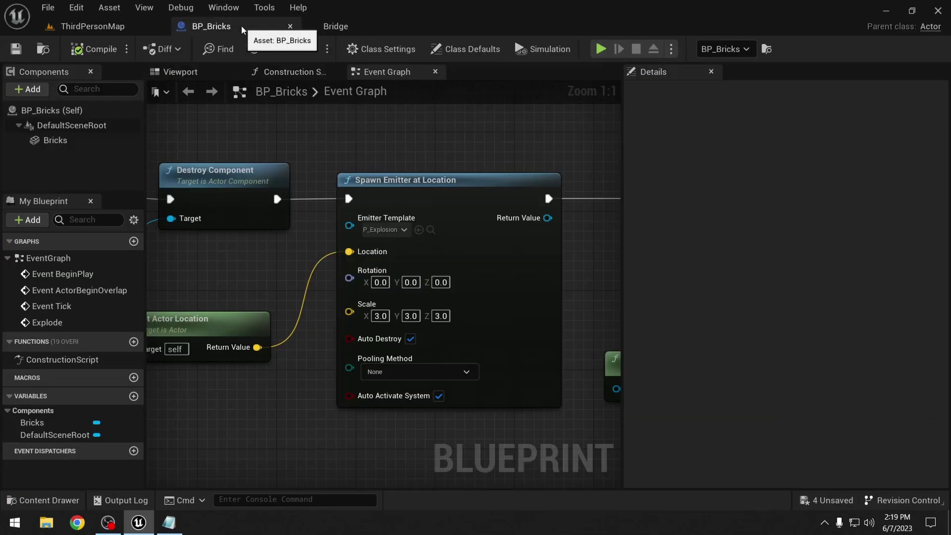
right_drag(316, 163, 411, 242)
scroll(429, 178, down, 2)
right_drag(377, 182, 340, 236)
scroll(376, 238, up, 2)
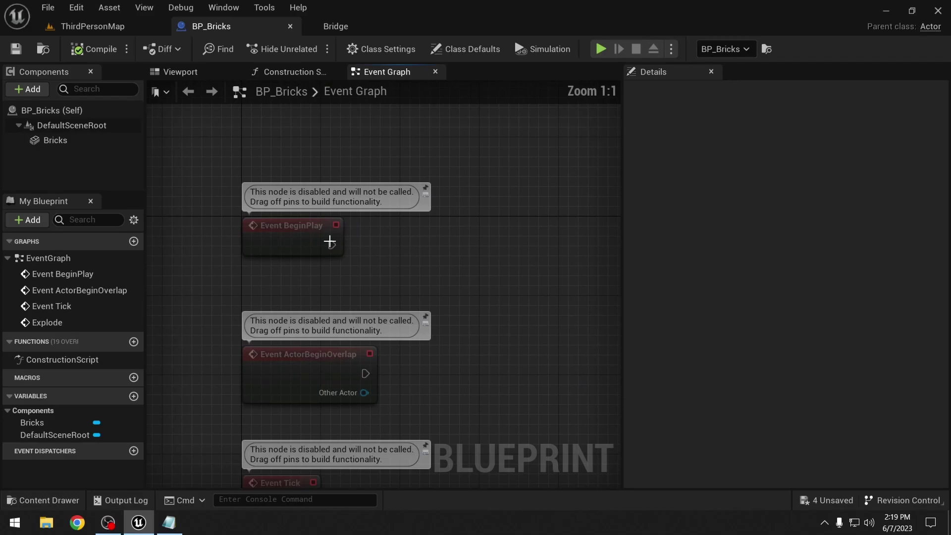
drag(331, 245, 425, 245)
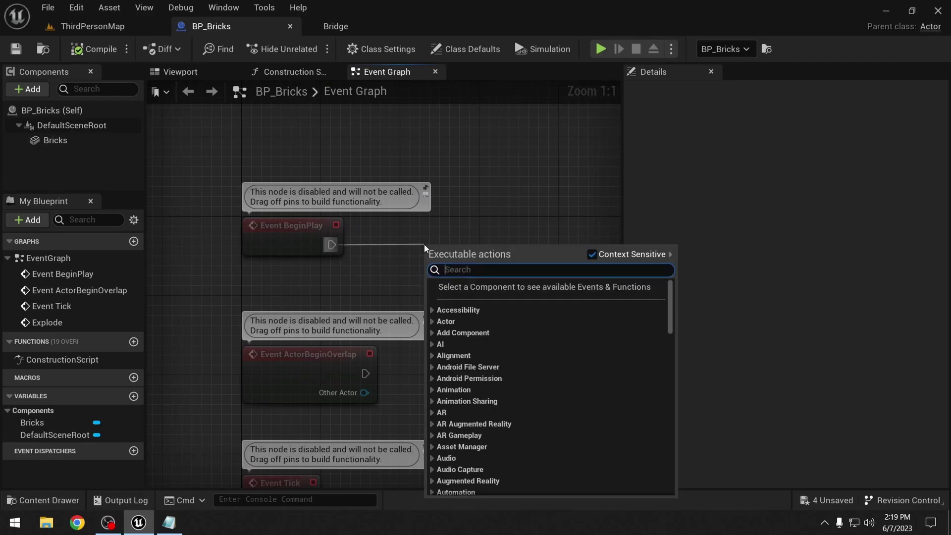
text(delay)
key(Return)
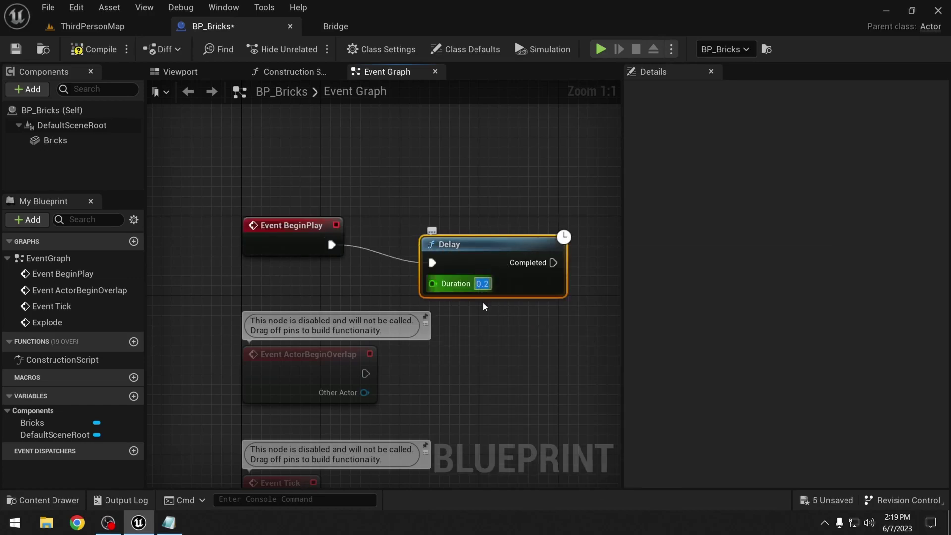
text(2)
click(483, 307)
drag(494, 245, 474, 225)
- Call Explode from the BeginPlay Delay node's Completed output, and compile and save BP_Bricks
right_drag(575, 238, 427, 249)
drag(386, 254, 522, 233)
text(expl)
key(Return)
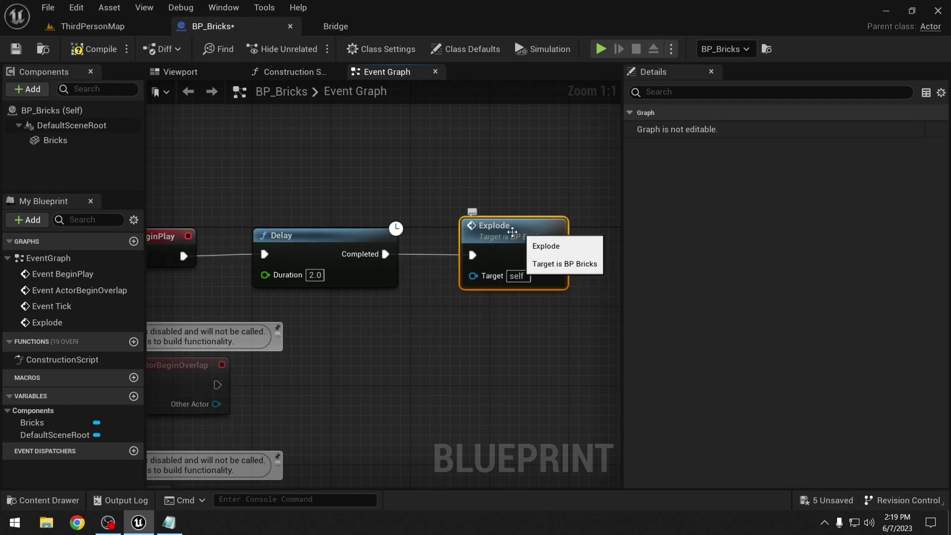
right_drag(342, 481, 469, 85)
click(84, 52)
click(18, 48)
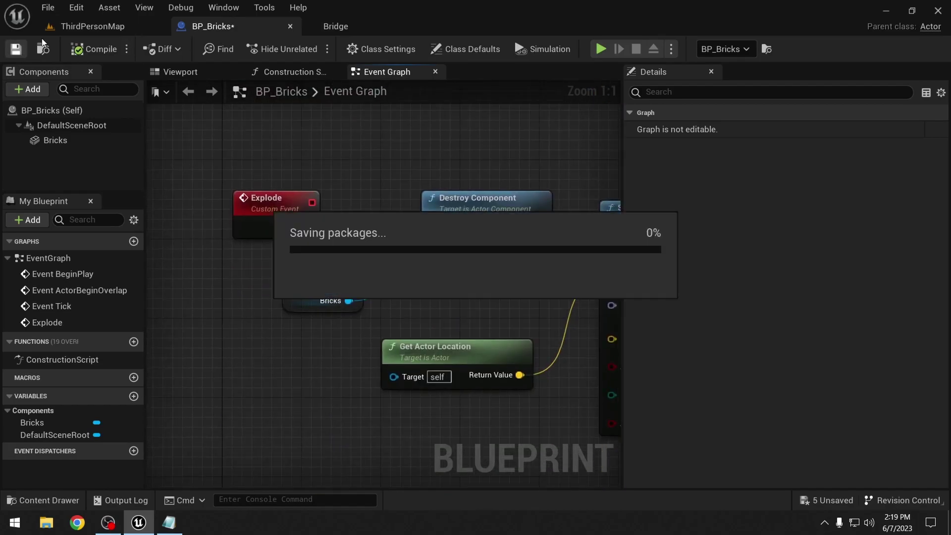
- Play-test ThirdPersonMap to check the bricks' explosion, and stop the session
click(84, 26)
click(278, 49)
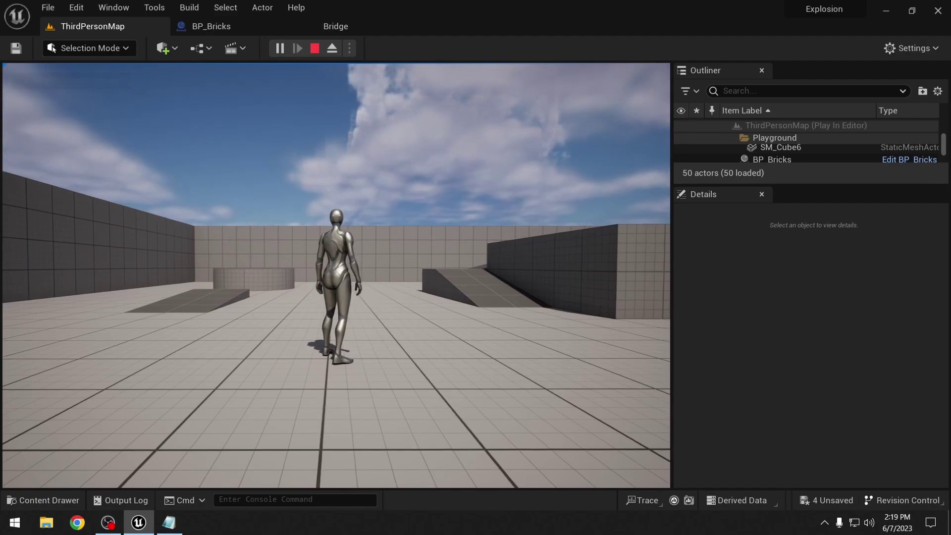
key(Escape)
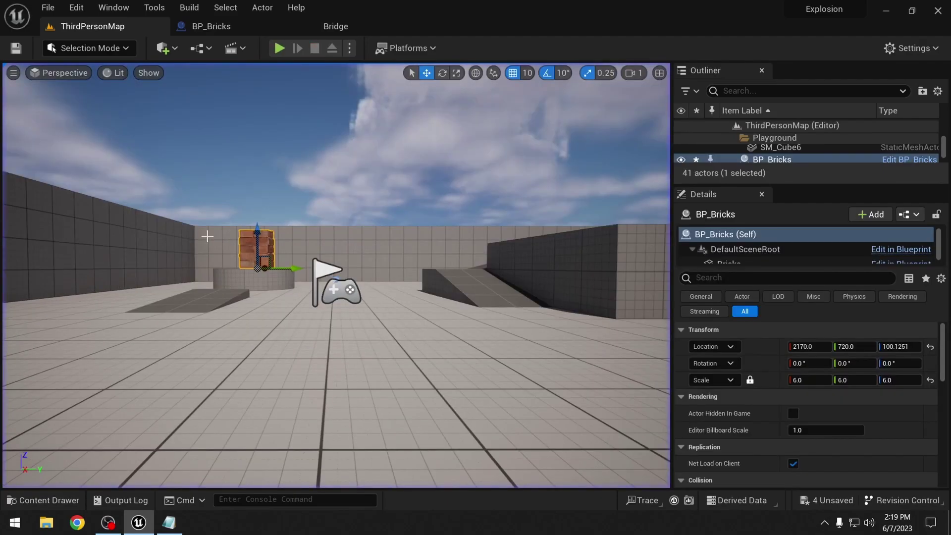
- Create a new Blueprint class in the Content folder with CameraShakeBase as its parent class
click(60, 501)
right_click(619, 436)
click(661, 217)
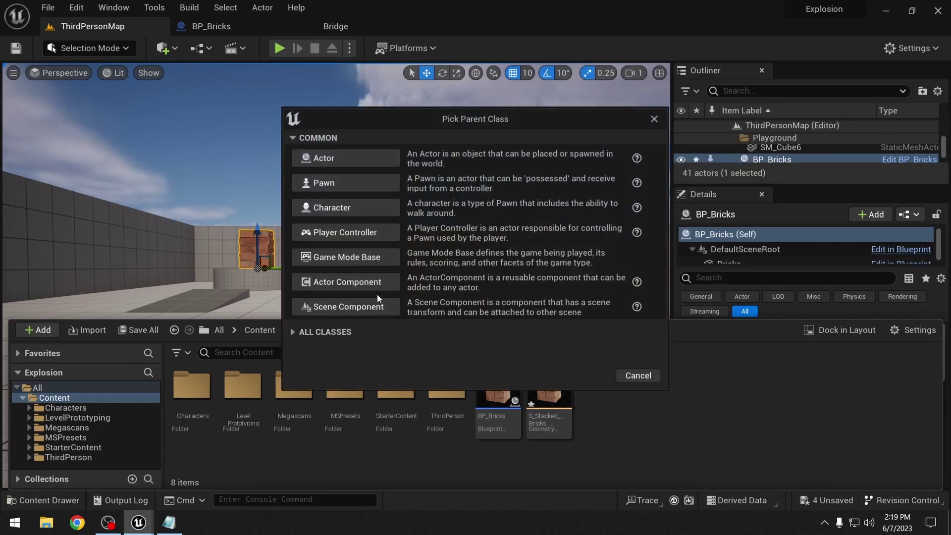
click(298, 332)
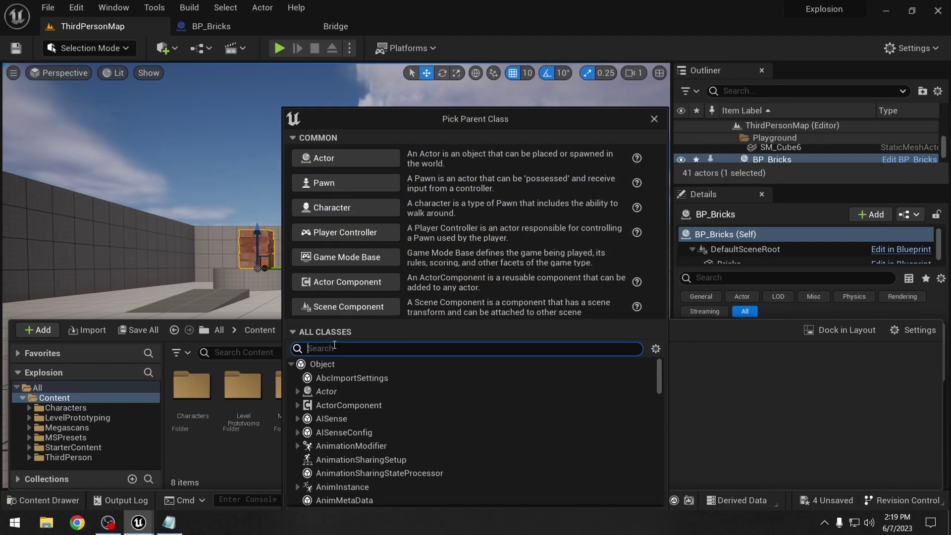
text(ca)
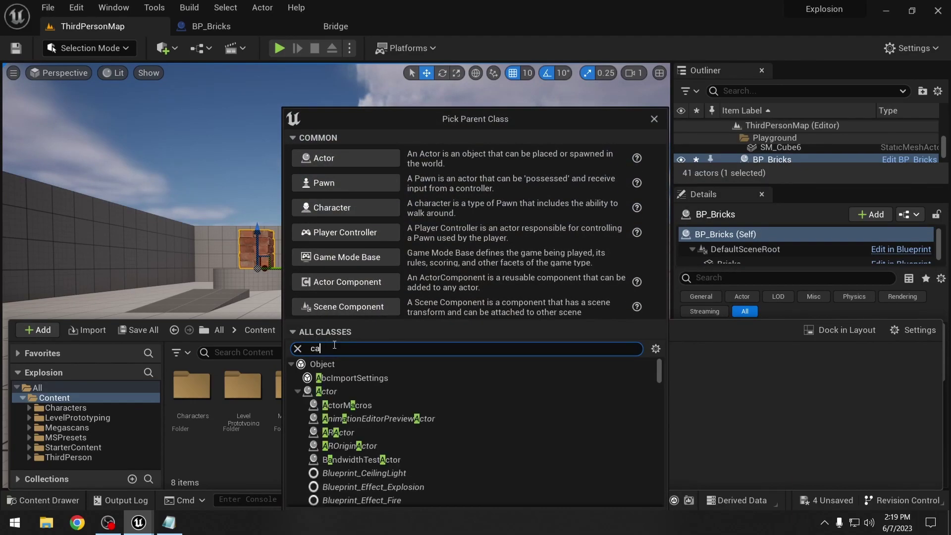
text(merashake)
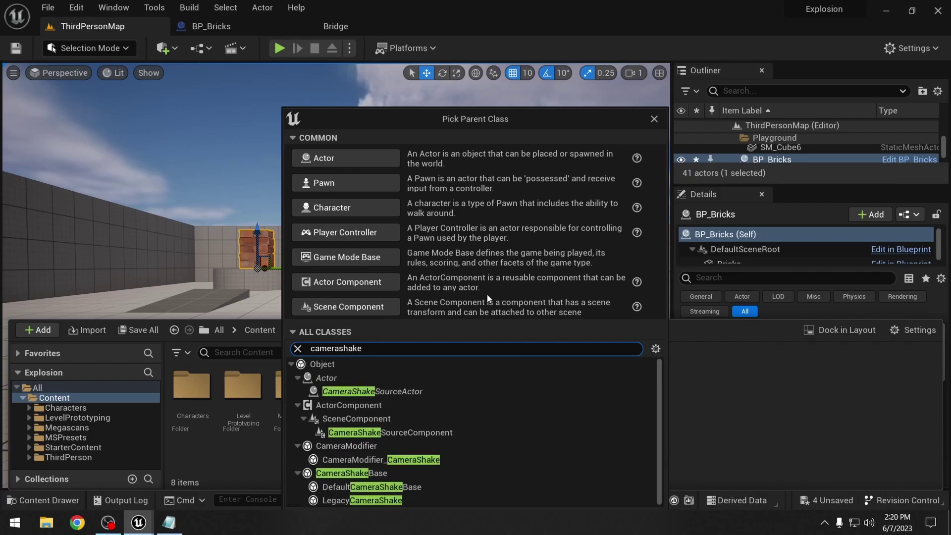
click(378, 473)
key(Left)
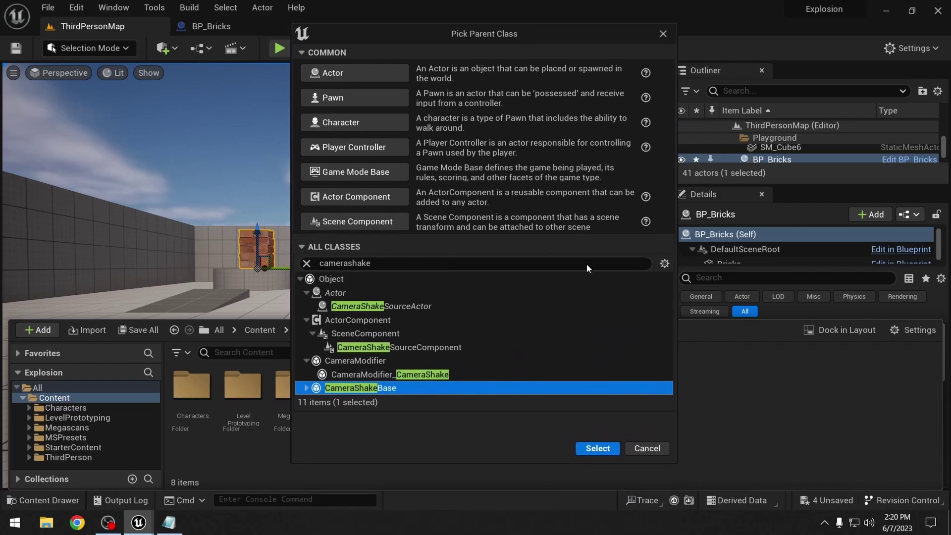
click(598, 449)
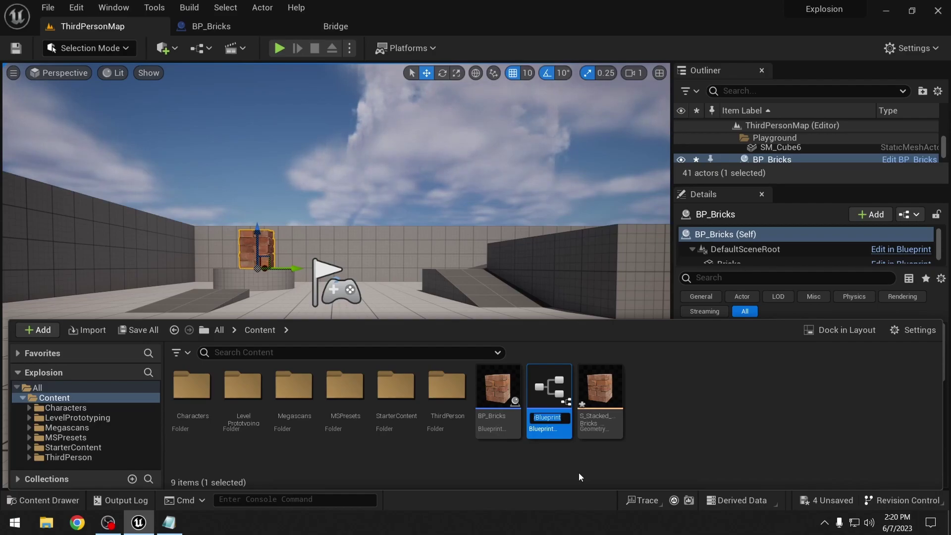
- Name the new camera shake Blueprint CS_Explosion and open it for editing
text(CS)
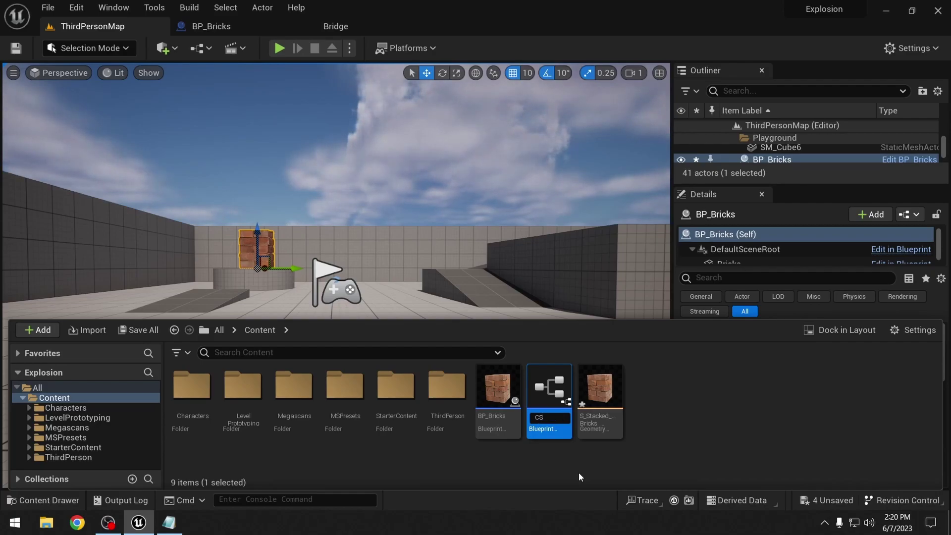
text(_Explo)
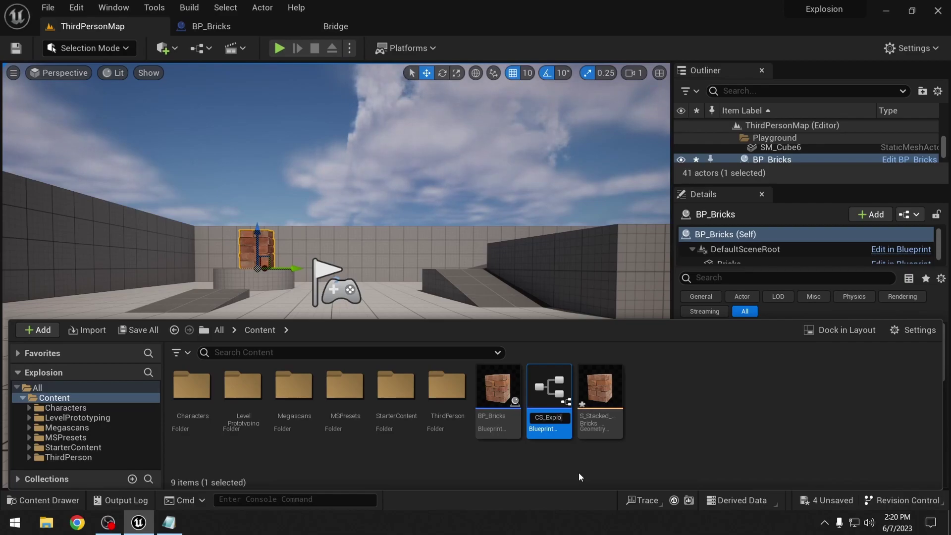
text(sion)
key(Return)
double_click(549, 389)
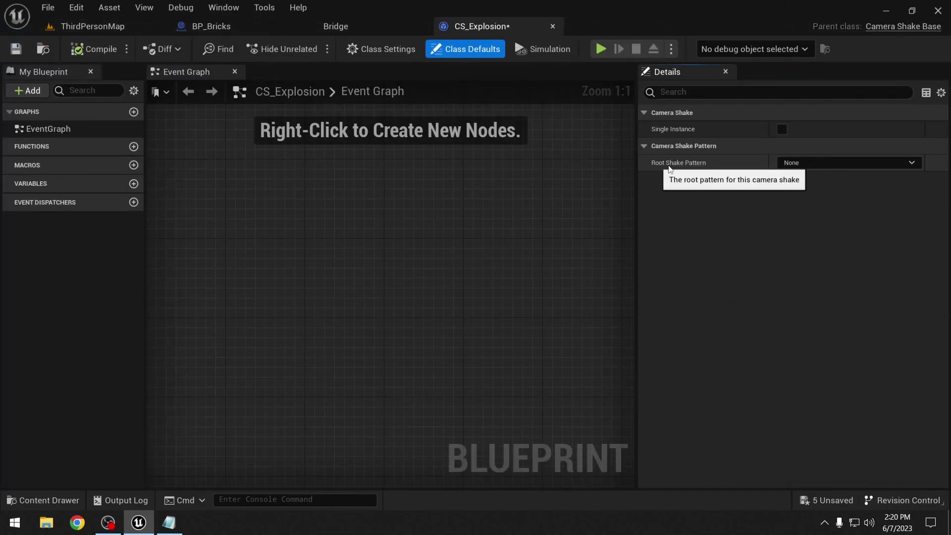
- Set the root shake pattern to Perlin Noise Camera Shake Pattern, with a location amplitude multiplier of 8 and frequency multiplier of 24
click(792, 163)
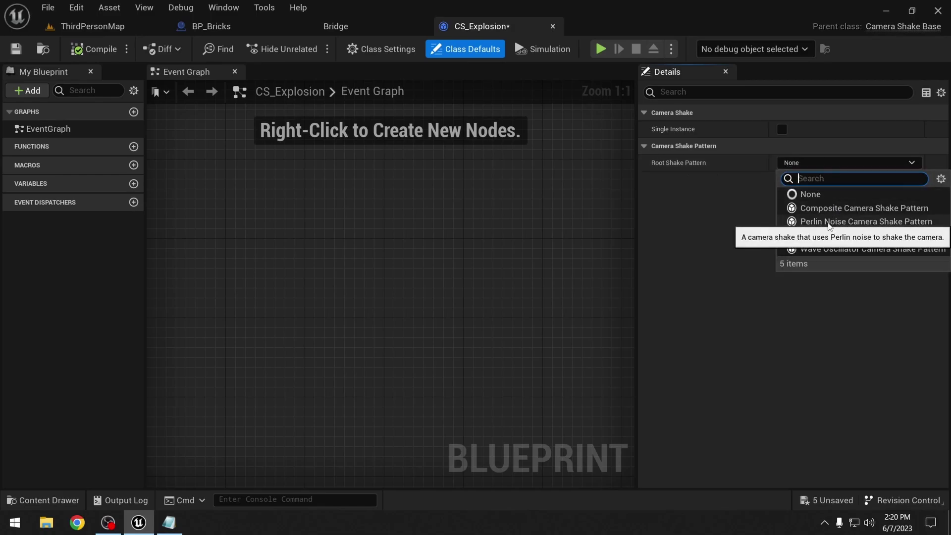
click(839, 222)
click(643, 163)
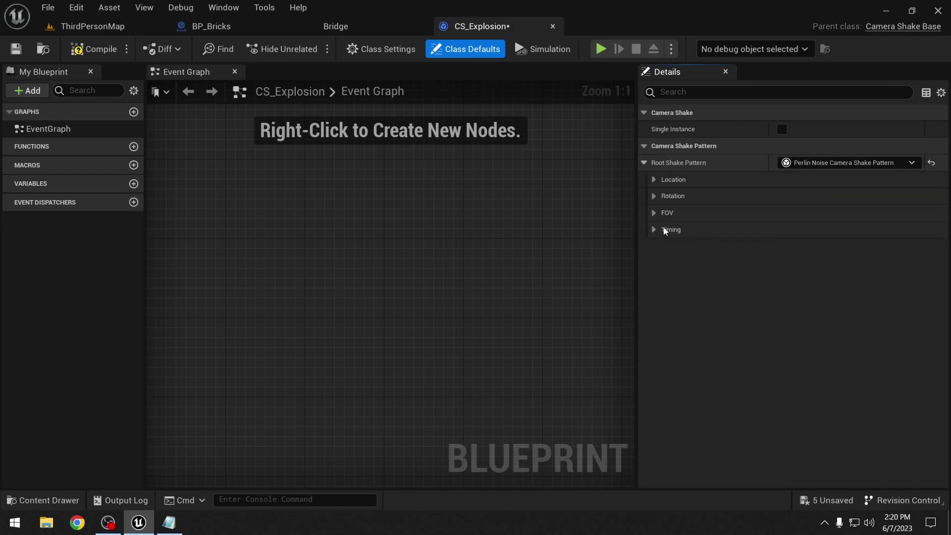
click(654, 179)
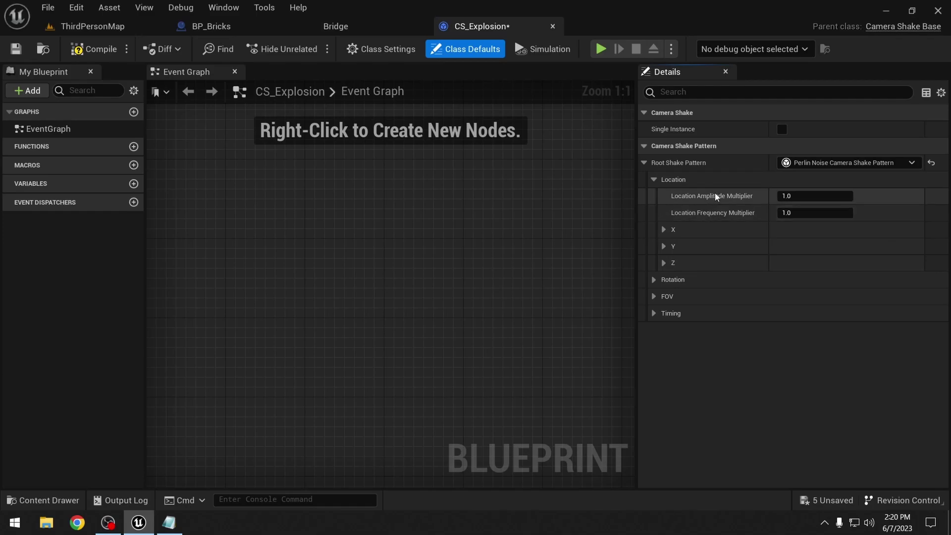
click(802, 197)
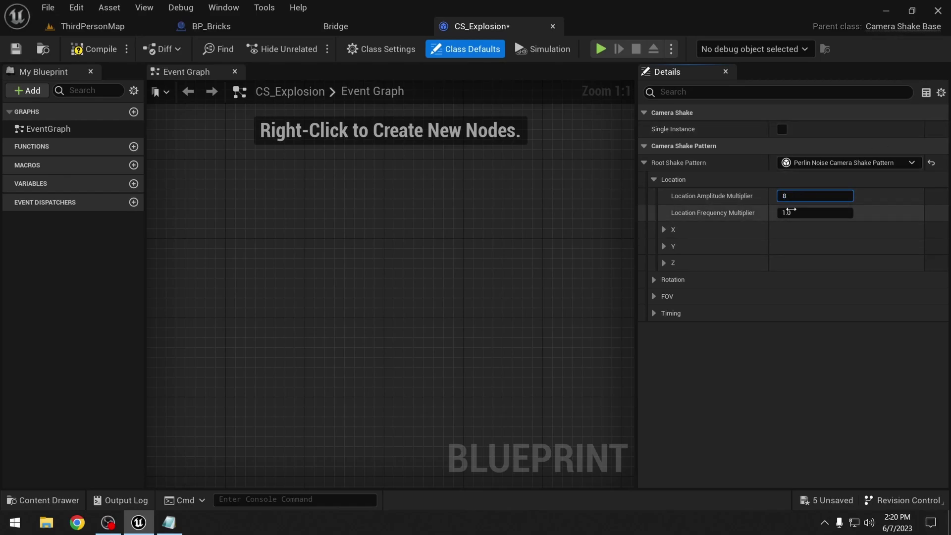
click(795, 212)
text(24)
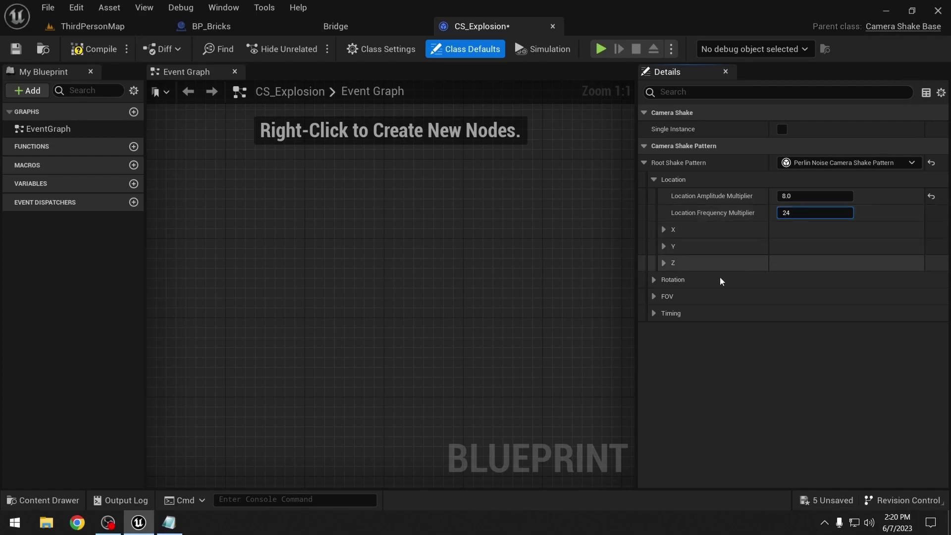
- Set the shake's duration to 0.5 and blend-in time to 0.1, then compile and close CS_Explosion
click(666, 314)
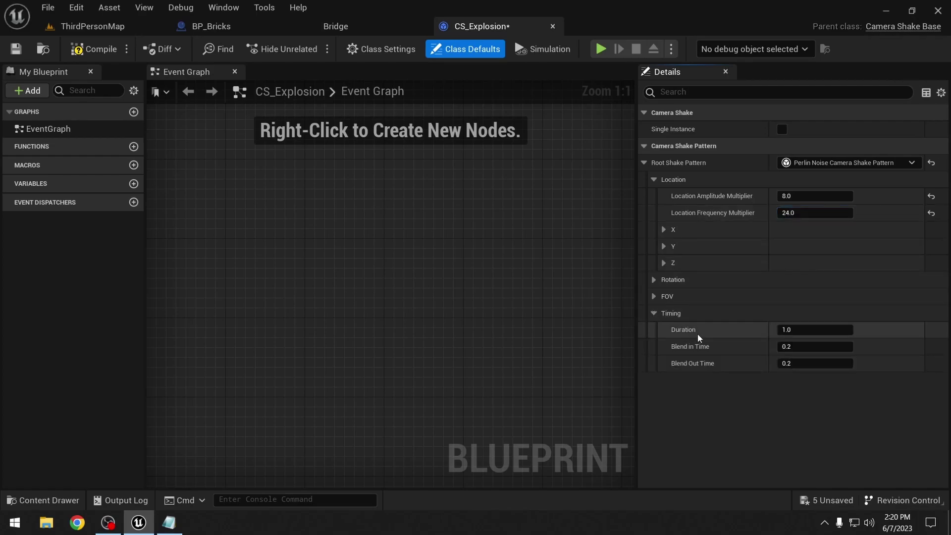
click(808, 331)
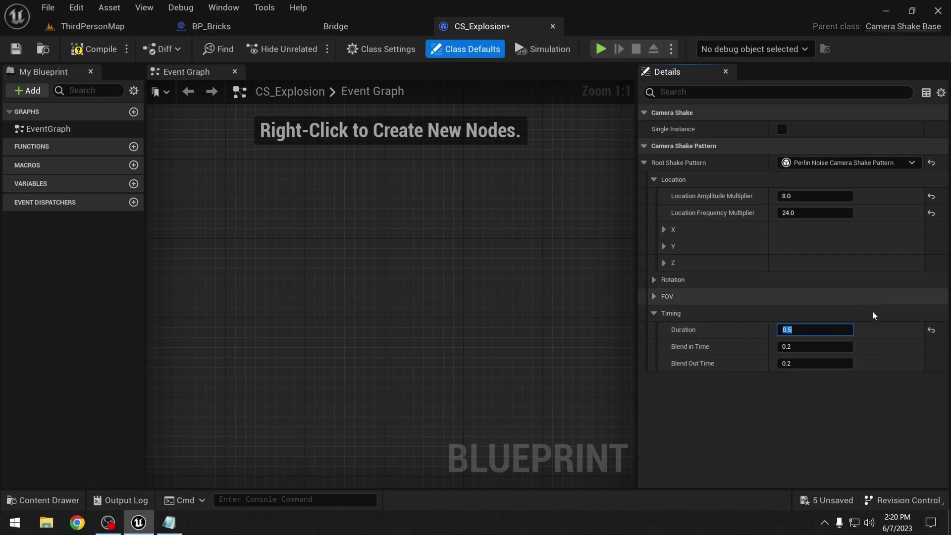
click(810, 346)
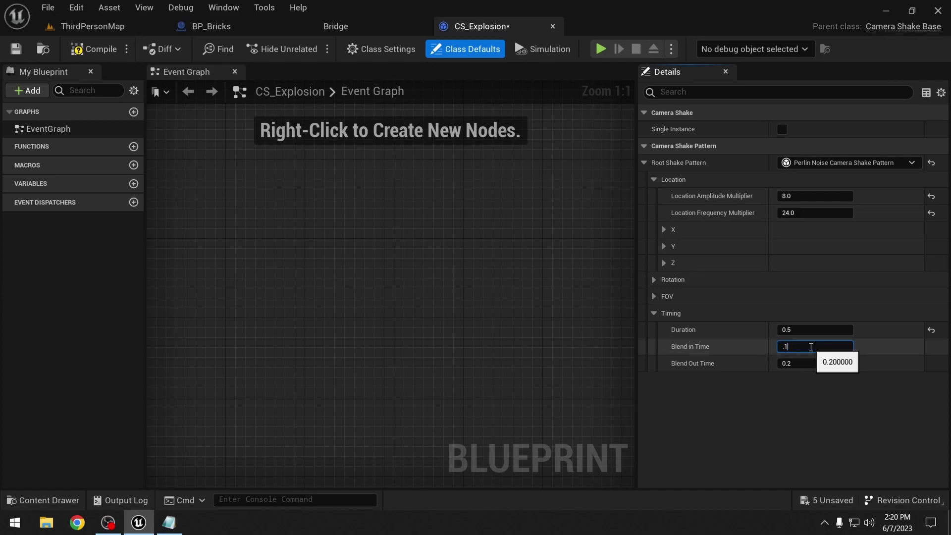
click(807, 363)
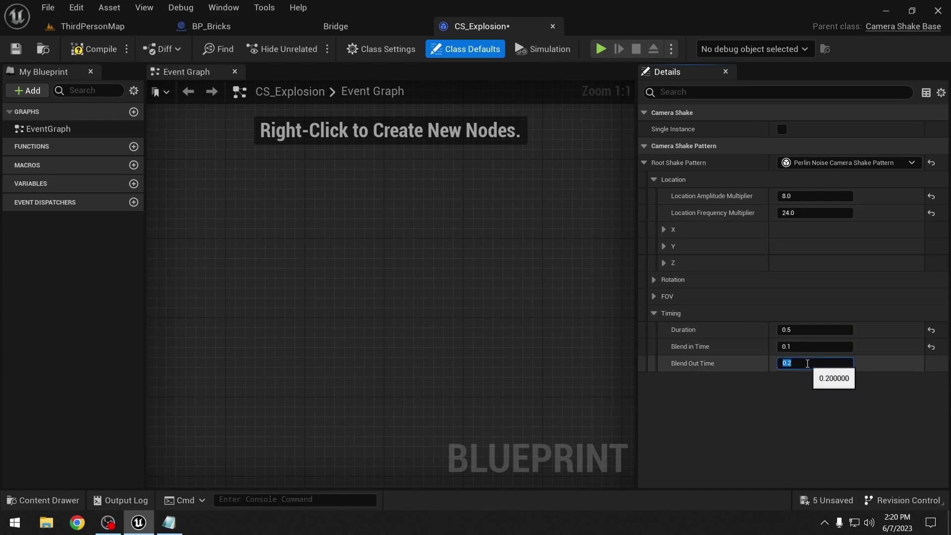
click(83, 48)
click(553, 27)
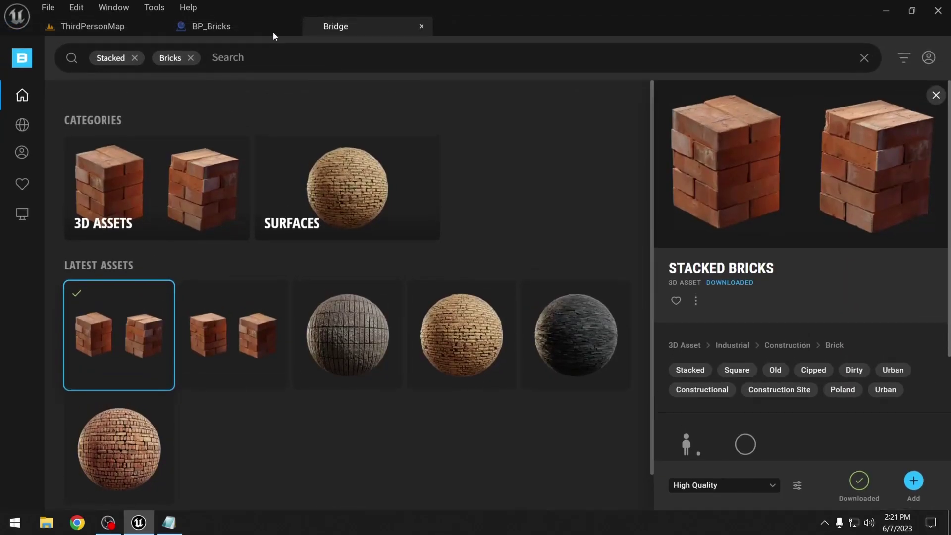
- In the BP_Bricks event graph, move the Delay and the nodes following it further away from Play Sound at Location
click(246, 25)
right_drag(536, 170, 172, 188)
right_drag(429, 185, 499, 180)
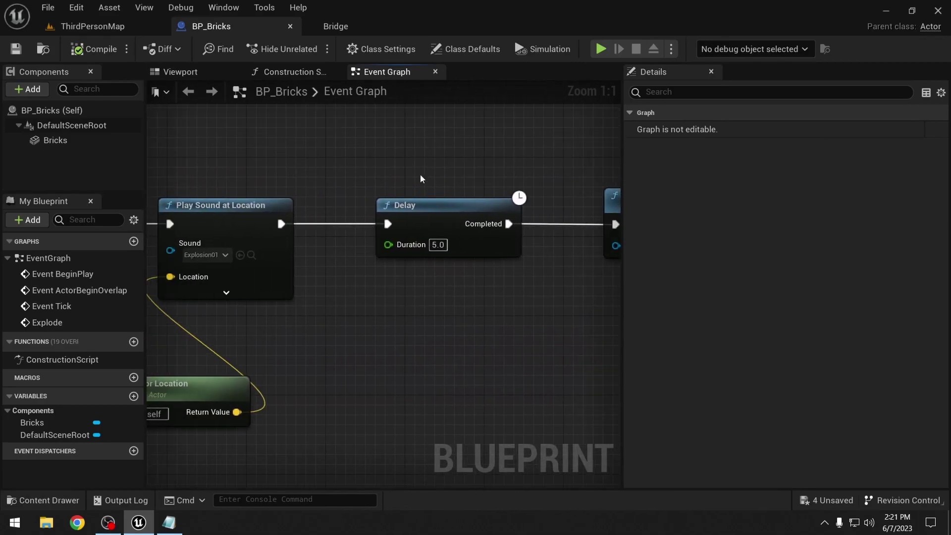
drag(417, 180, 684, 261)
drag(297, 211, 542, 216)
- Add a Play World Camera Shake node and wire it between Play Sound at Location and Delay
right_drag(267, 196, 491, 190)
right_click(465, 254)
text(play world camera)
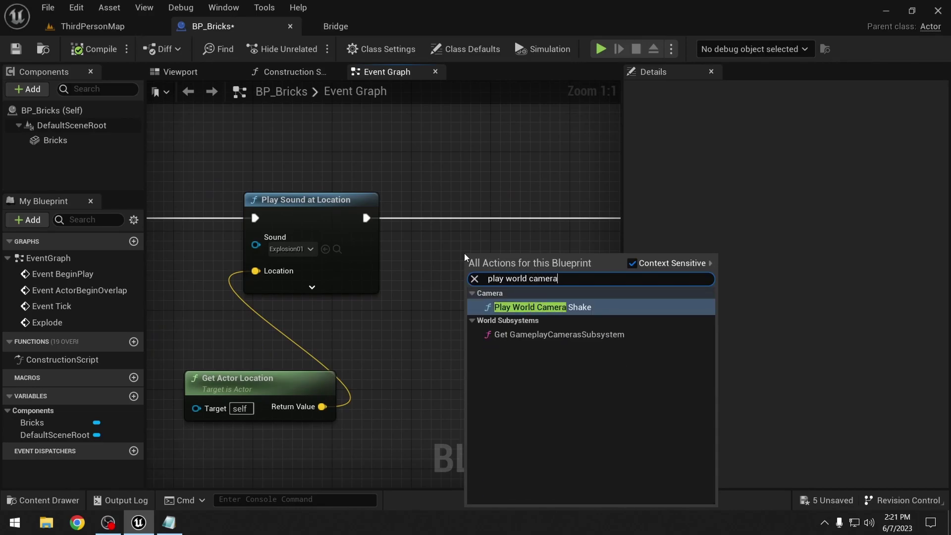
key(Return)
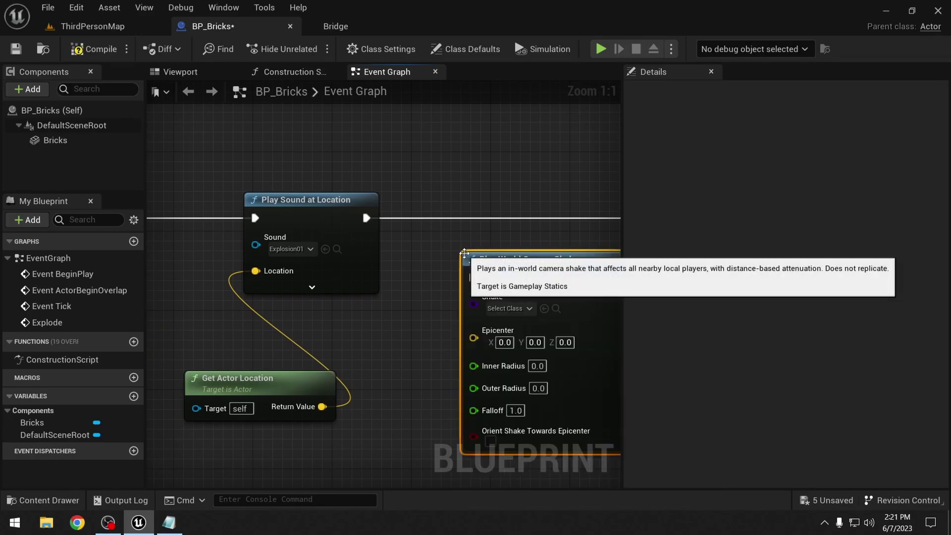
right_drag(436, 258, 309, 259)
drag(387, 262, 377, 213)
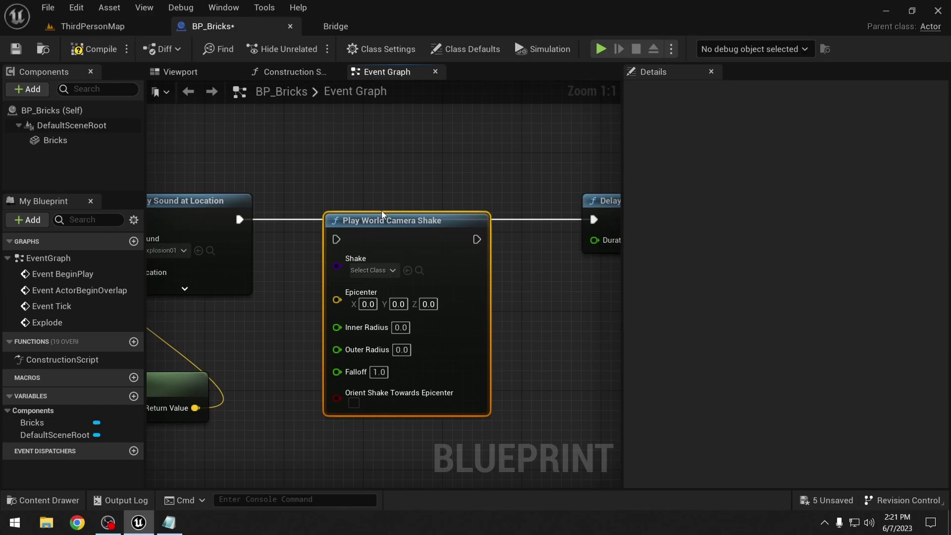
drag(239, 220, 338, 230)
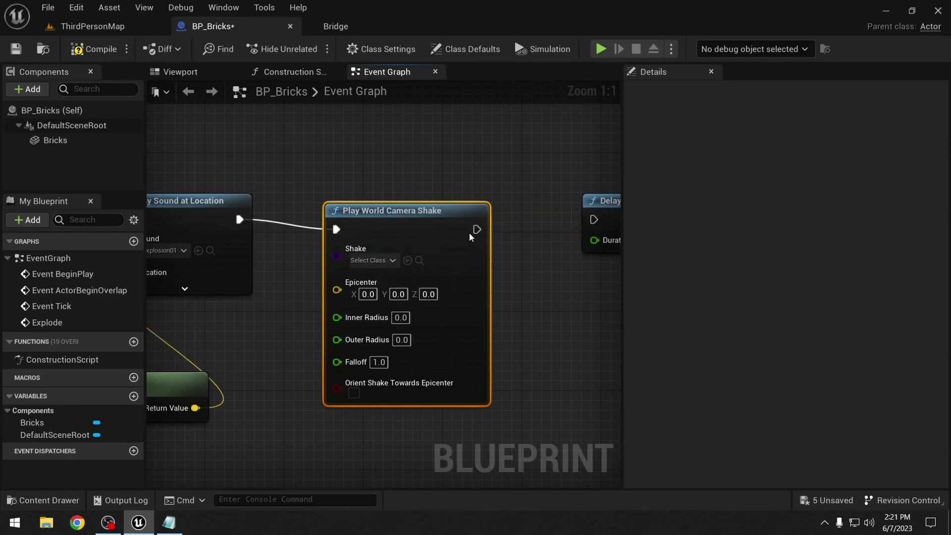
drag(476, 230, 593, 219)
drag(438, 228, 438, 219)
- Choose CS_Explosion as the shake class and connect Get Actor Location's return value to the camera shake's Epicenter
click(373, 250)
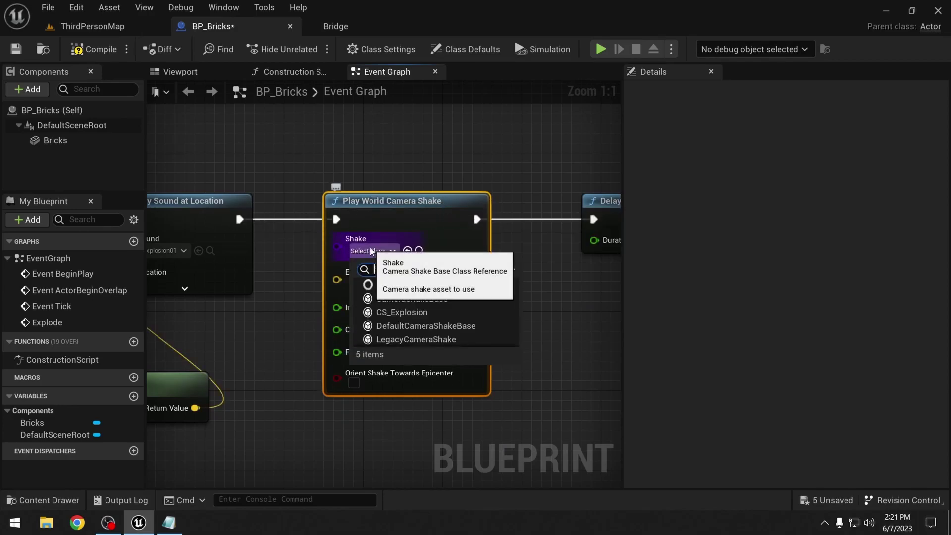
click(386, 312)
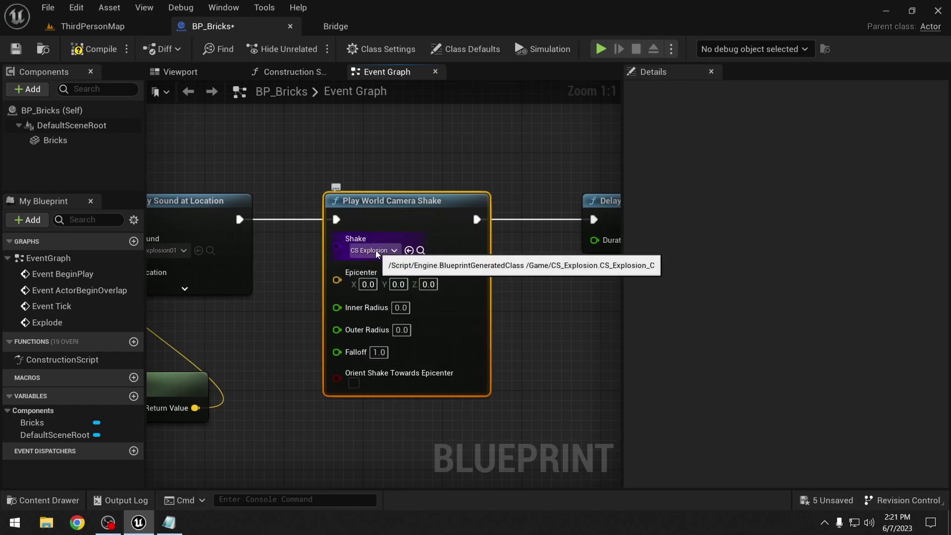
drag(422, 210, 490, 211)
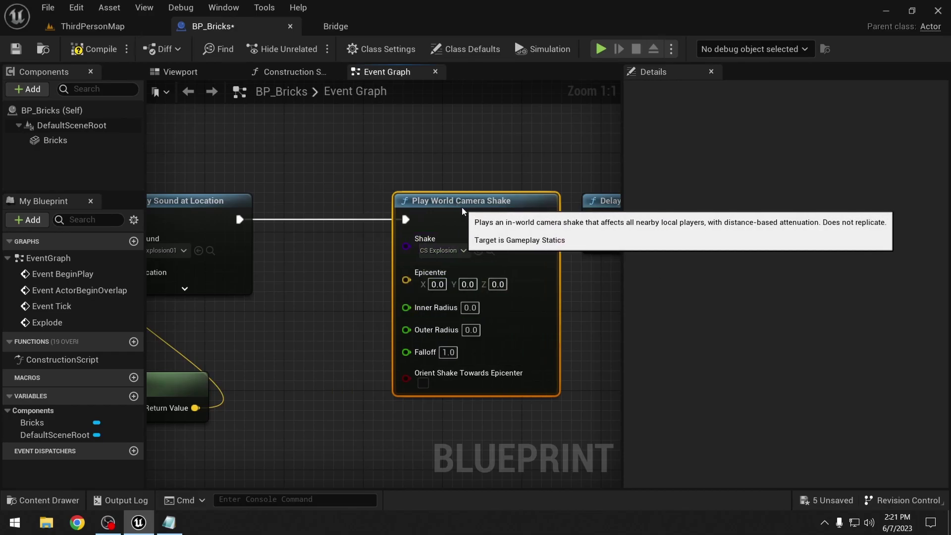
right_drag(289, 333, 383, 276)
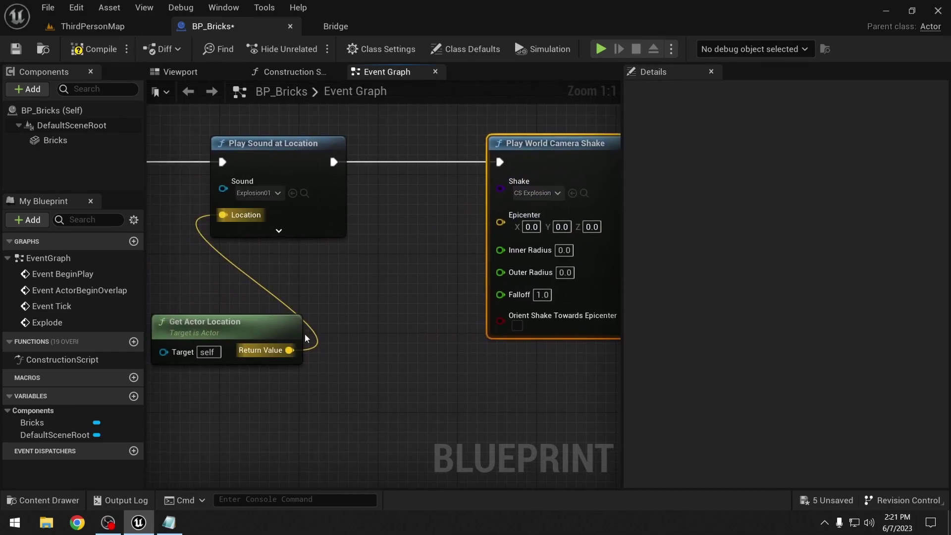
drag(289, 350, 500, 227)
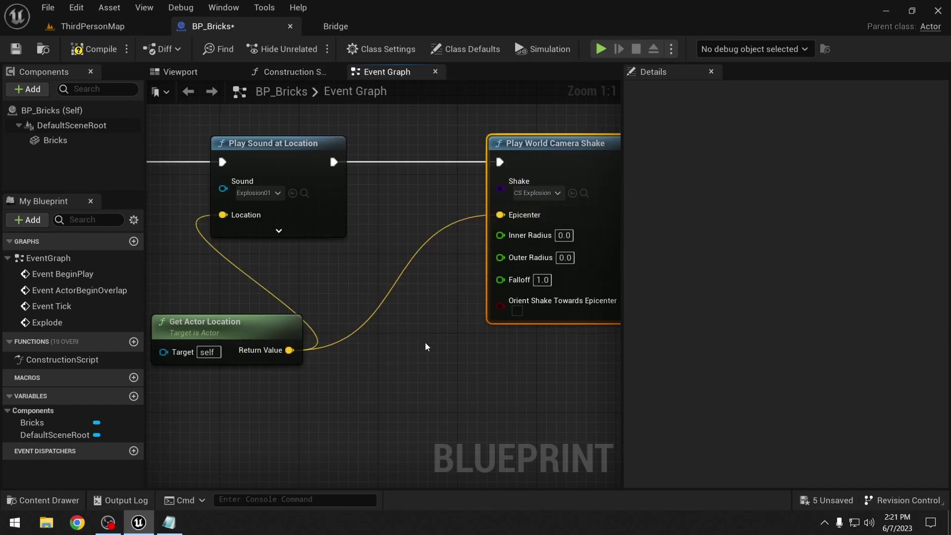
- Set the Outer Radius of Play World Camera Shake to 12500
right_drag(430, 334, 304, 395)
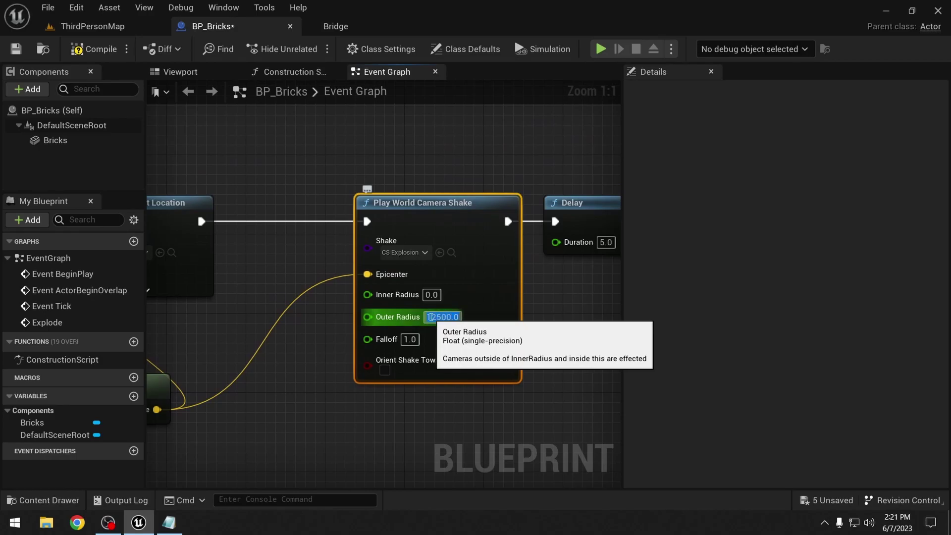
click(577, 321)
right_drag(577, 321, 435, 309)
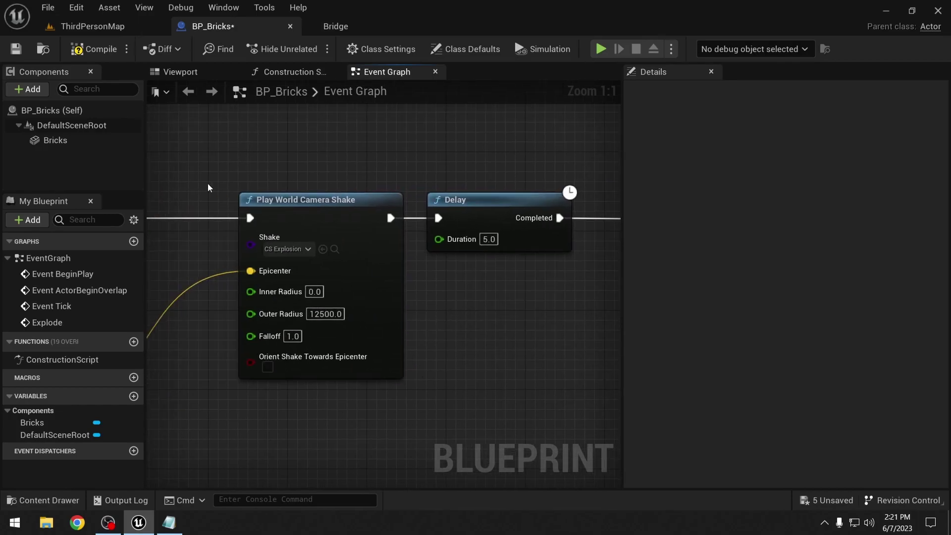
- Play-test ThirdPersonMap to check the explosion's camera shake, stop the session and look over the bricks in the level
click(99, 26)
click(280, 48)
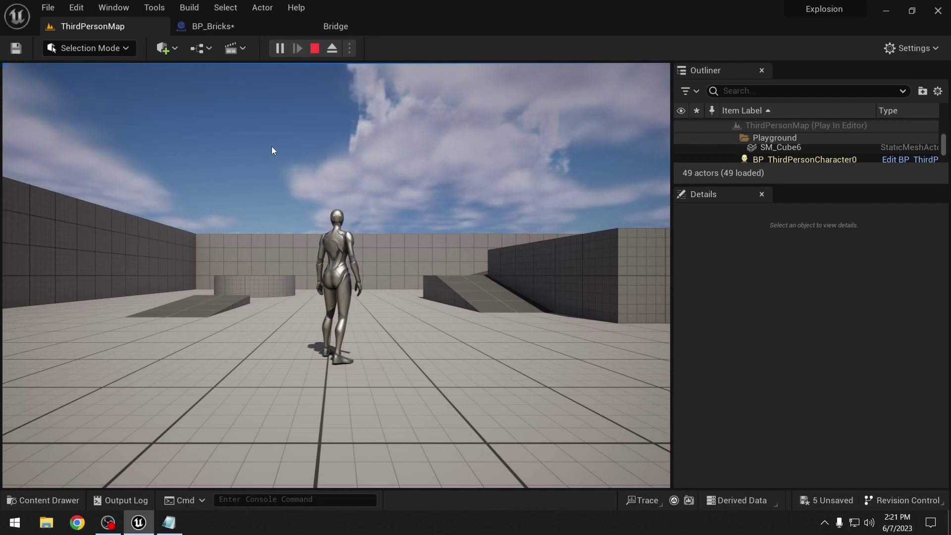
key(Escape)
right_drag(290, 161, 265, 182)
key(e)
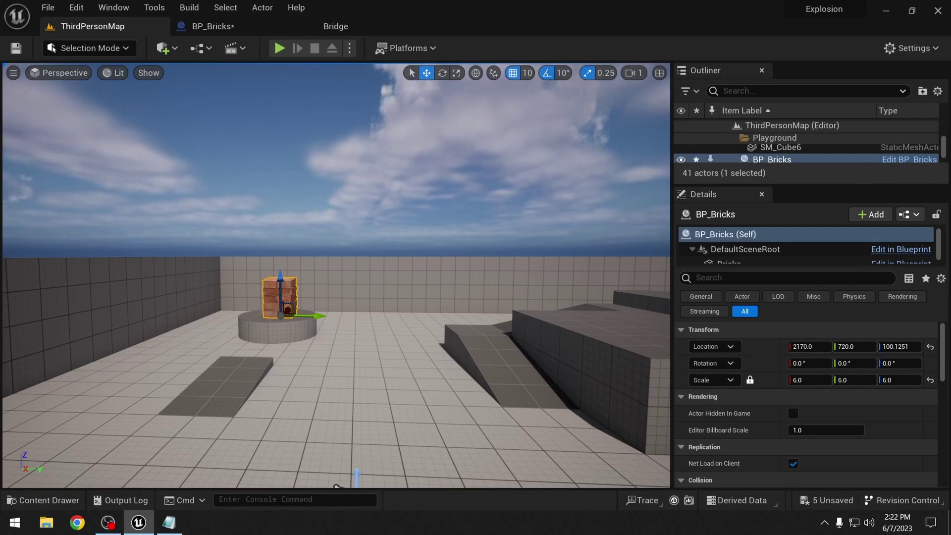
right_drag(275, 139, 272, 139)
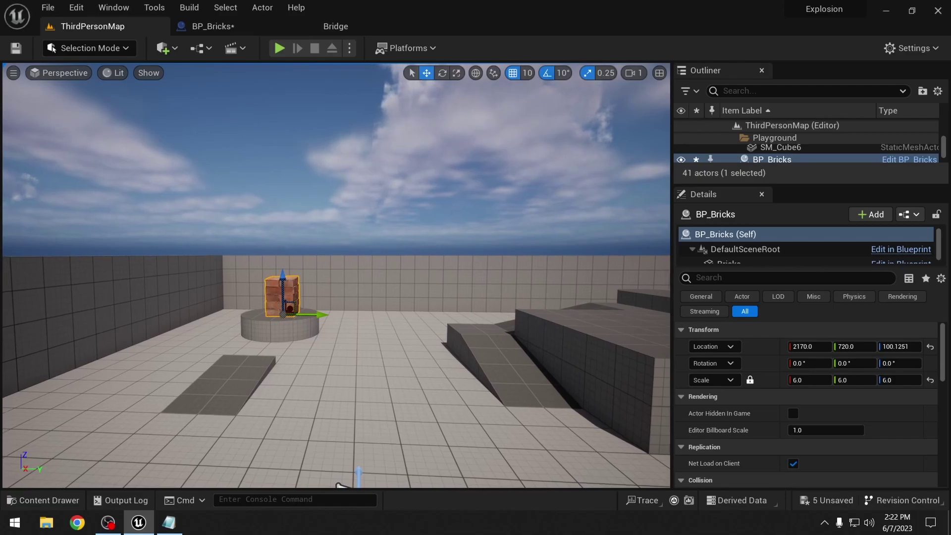
- In BP_Bricks, move the Explode event, Bricks reference and Destroy Component away from the emitter node to free space between them
click(224, 28)
right_drag(217, 166, 523, 153)
right_drag(227, 133, 420, 230)
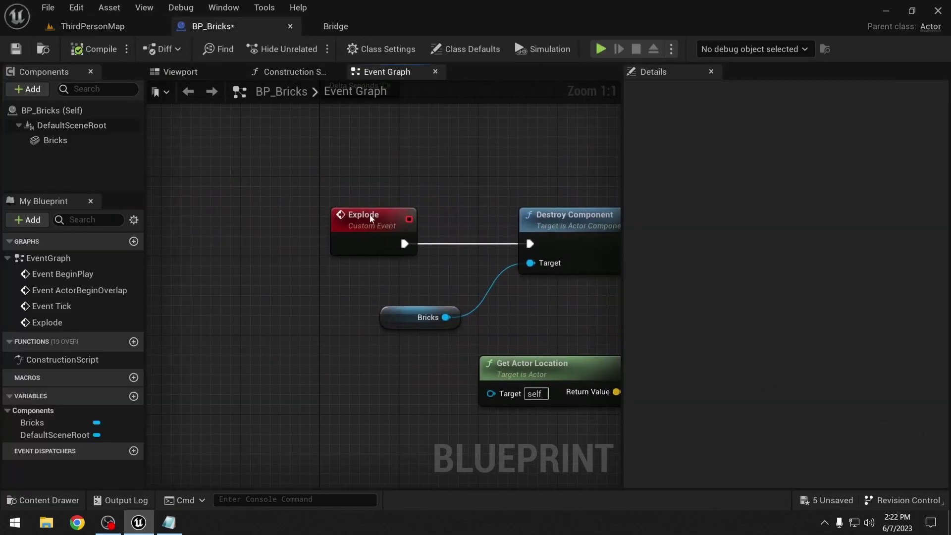
drag(292, 170, 577, 323)
drag(521, 226, 152, 225)
right_drag(288, 202, 345, 205)
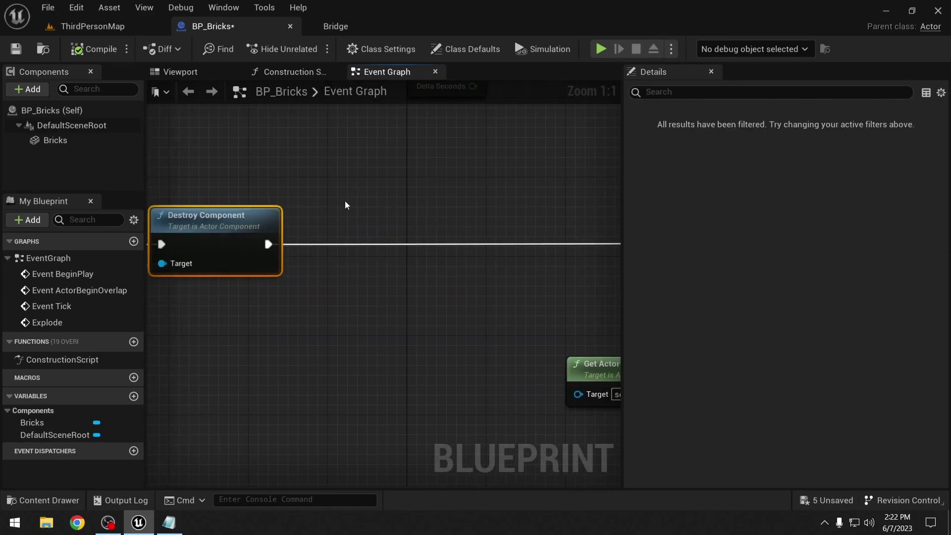
- Add an Add Geometry Collection Component node beside Destroy Component, with S_Stacked_Bricks_wjykcfnqx_lod0_Var1 as its rest collection
right_click(388, 206)
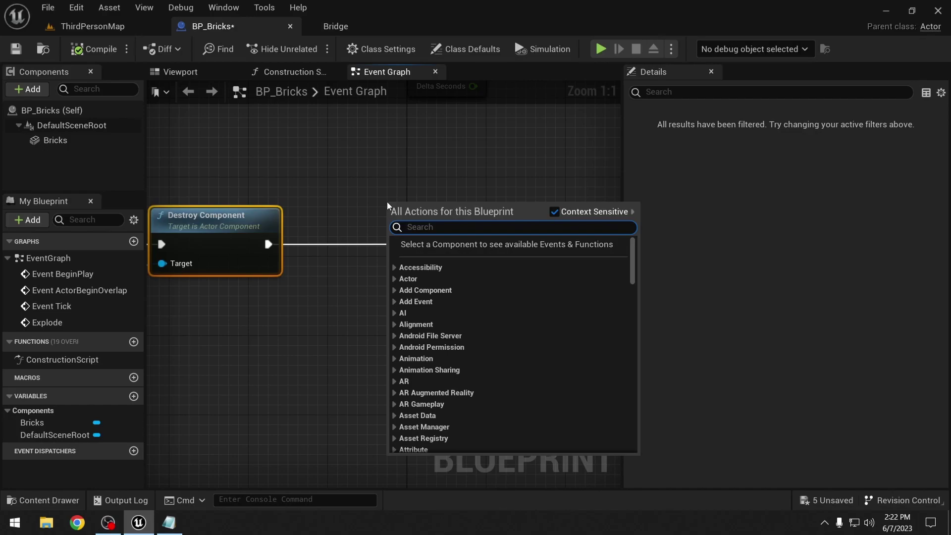
text(add geom)
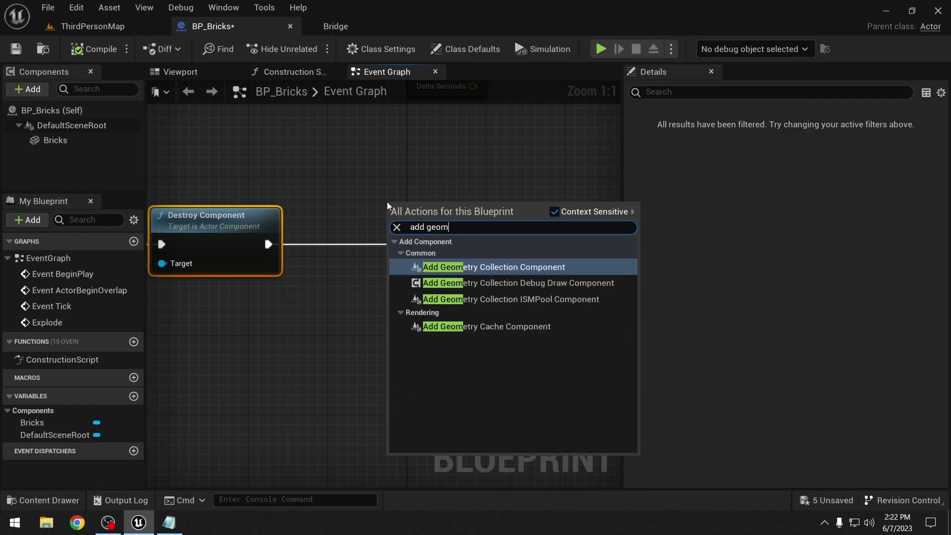
key(Return)
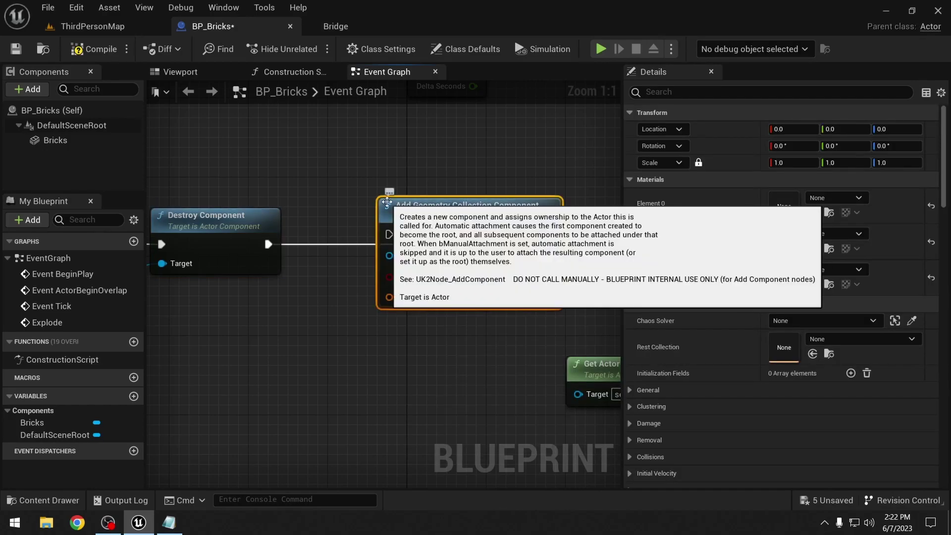
drag(445, 207, 406, 227)
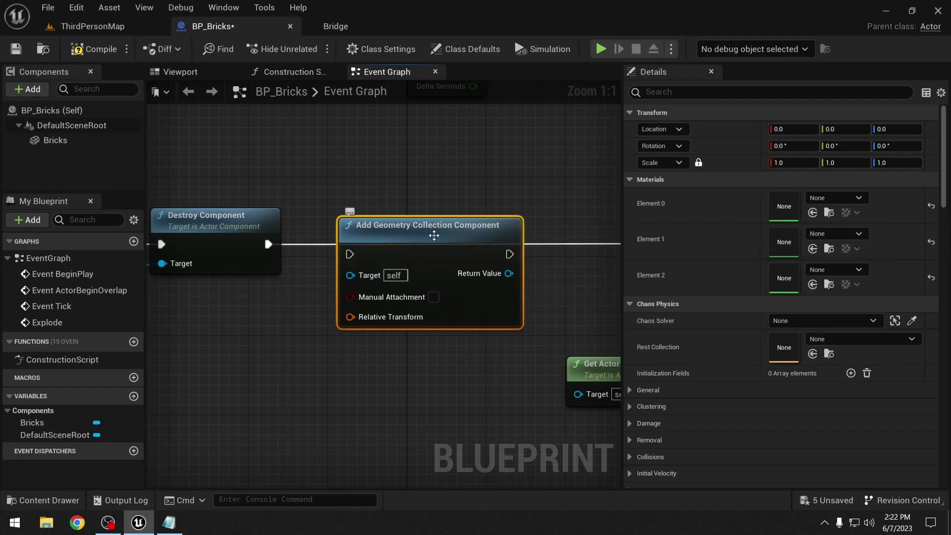
click(866, 342)
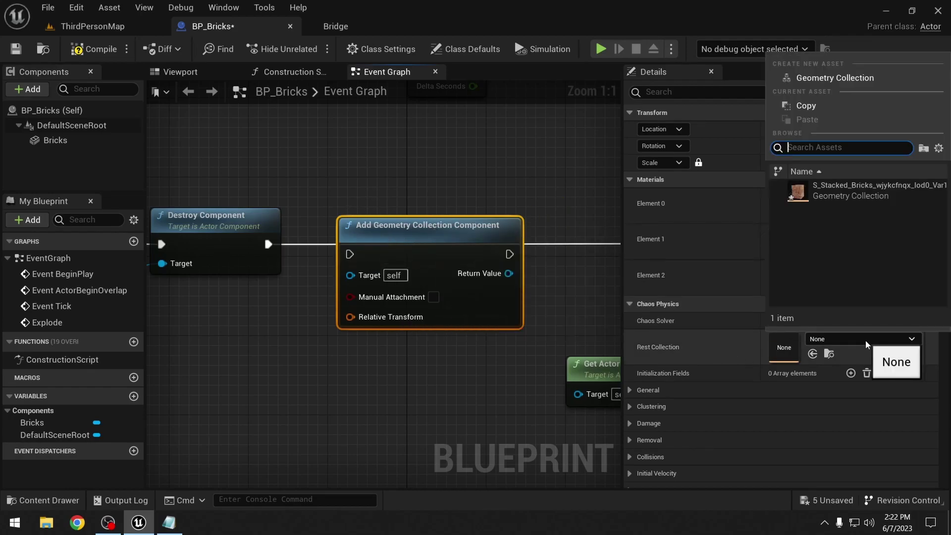
click(840, 196)
- Wire Add Geometry Collection Component between Destroy Component and the Spawn Emitter node, and align it with the execution line
drag(268, 244, 351, 254)
click(317, 248)
right_drag(493, 240, 299, 246)
drag(317, 260, 561, 250)
right_drag(213, 252, 371, 232)
mouse_move(371, 233)
mouse_down()
mouse_move(372, 219)
mouse_move(372, 227)
mouse_up()
right_drag(496, 195, 368, 192)
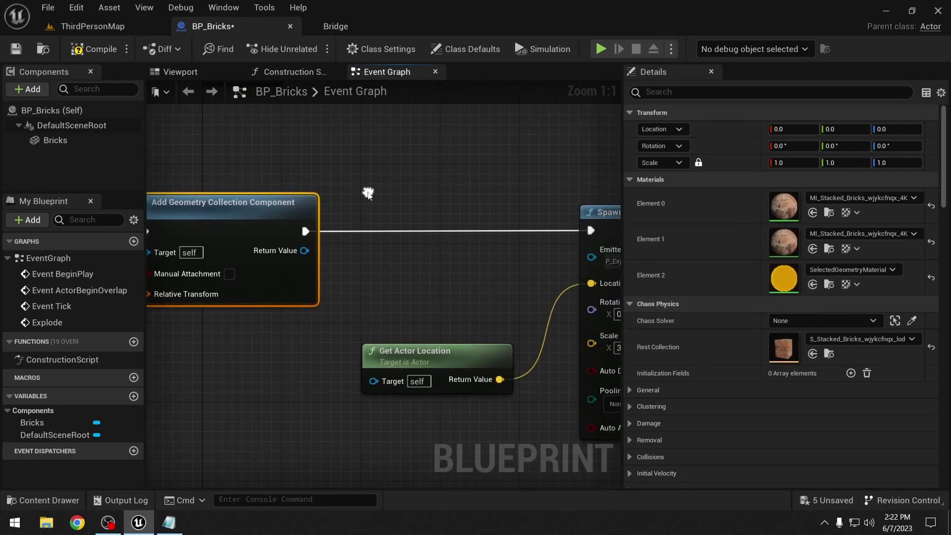
- Shift the Explode chain through Add Geometry Collection Component further from the emitter node to make room after it
right_drag(267, 211, 459, 203)
right_drag(336, 179, 460, 176)
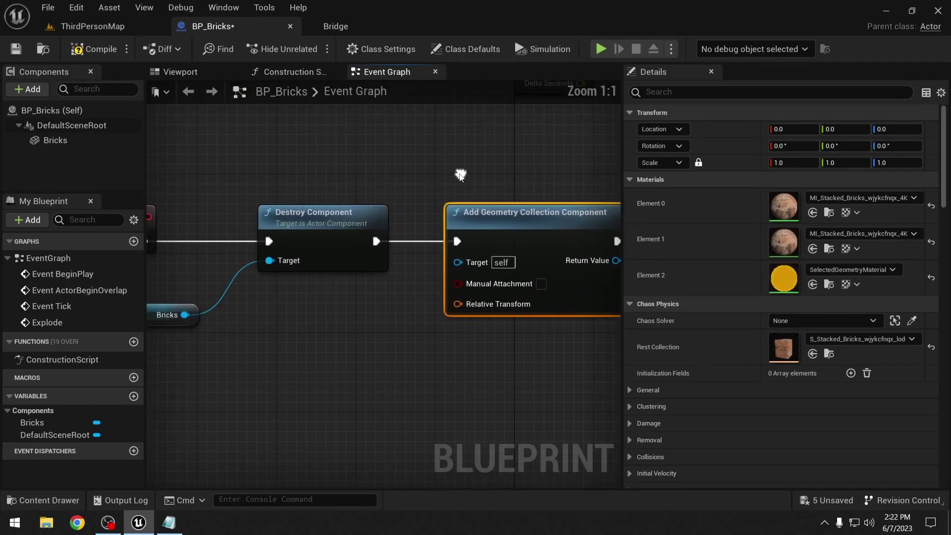
scroll(460, 176, down, 2)
scroll(313, 188, down, 2)
drag(264, 187, 460, 283)
drag(465, 227, 296, 226)
scroll(392, 215, up, 4)
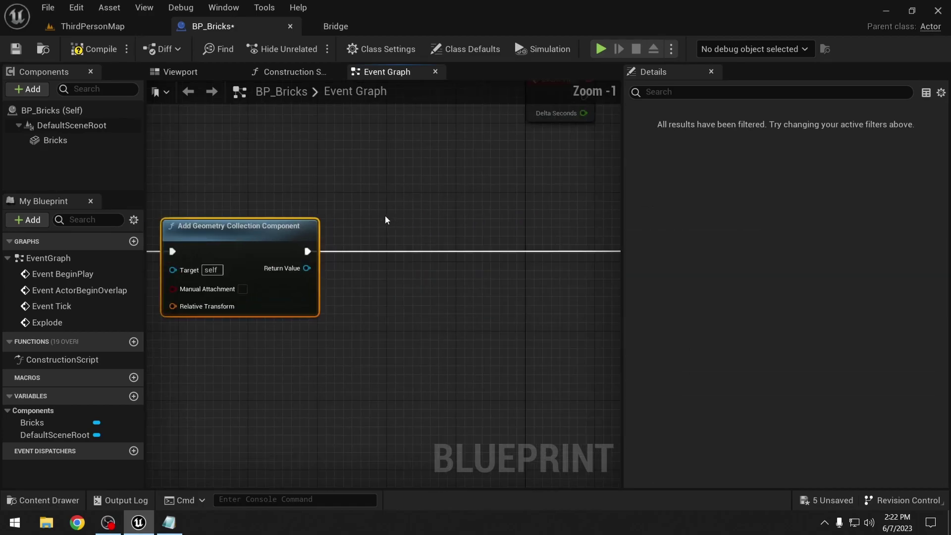
- Add an Add Radial Impulse node from the Return Value of Add Geometry Collection Component
right_drag(385, 216, 429, 202)
drag(373, 253, 449, 256)
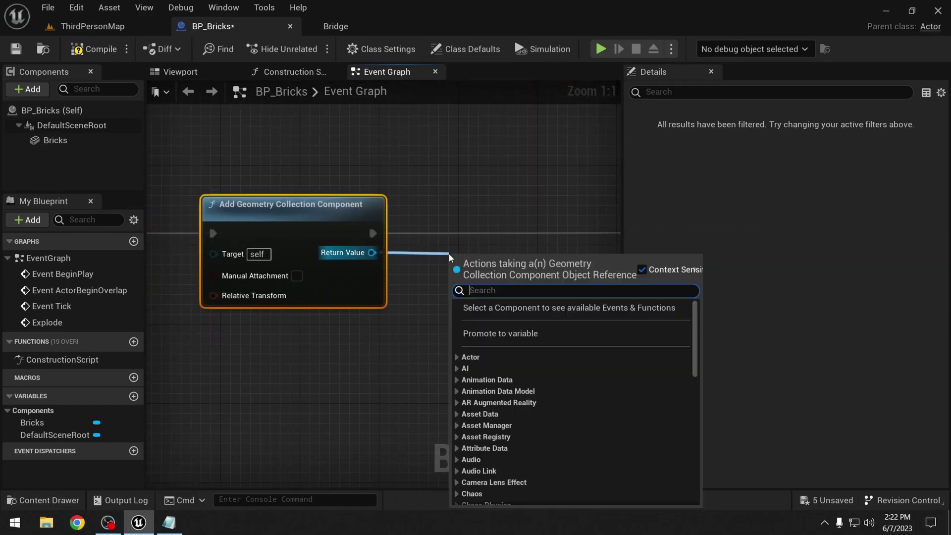
text(add radial)
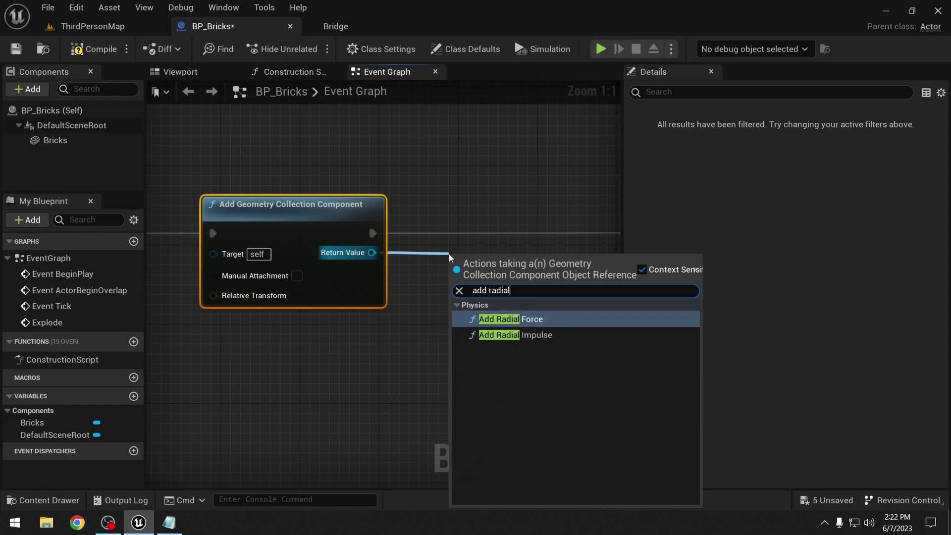
key(Down)
key(Return)
right_drag(523, 258, 342, 272)
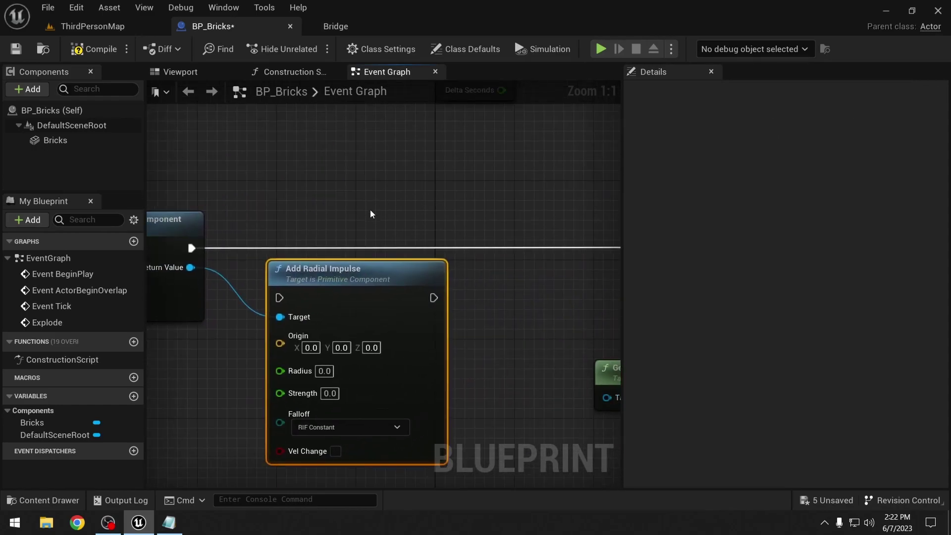
- Align Add Radial Impulse with the execution line and wire it between Add Geometry Collection Component and Spawn Emitter at Location
drag(325, 287, 344, 241)
drag(192, 248, 300, 248)
right_drag(497, 232, 248, 251)
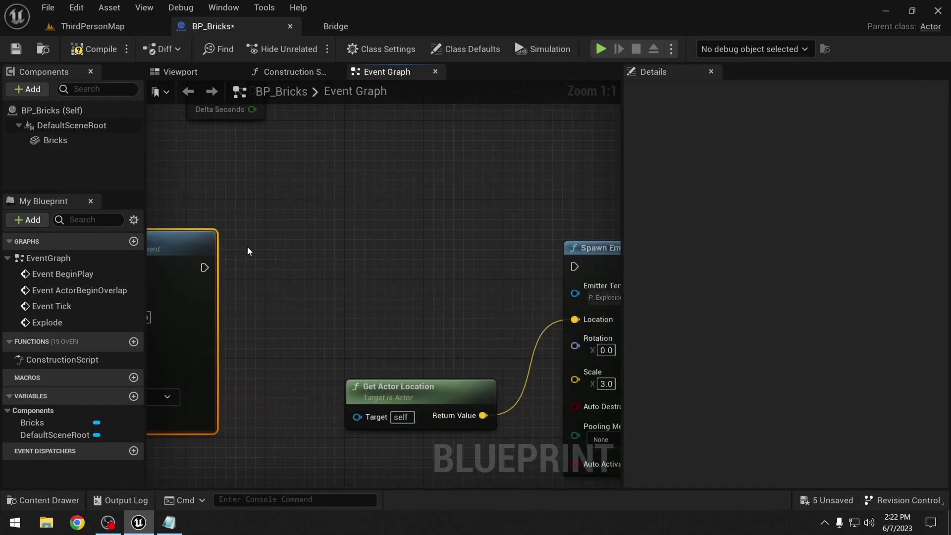
drag(204, 265, 577, 265)
- Widen the graph area, and add a Get Actor Location node wired to the Origin of Add Radial Impulse
right_drag(375, 308, 594, 255)
drag(622, 249, 723, 243)
right_drag(572, 270, 678, 253)
right_drag(278, 319, 595, 303)
right_click(402, 327)
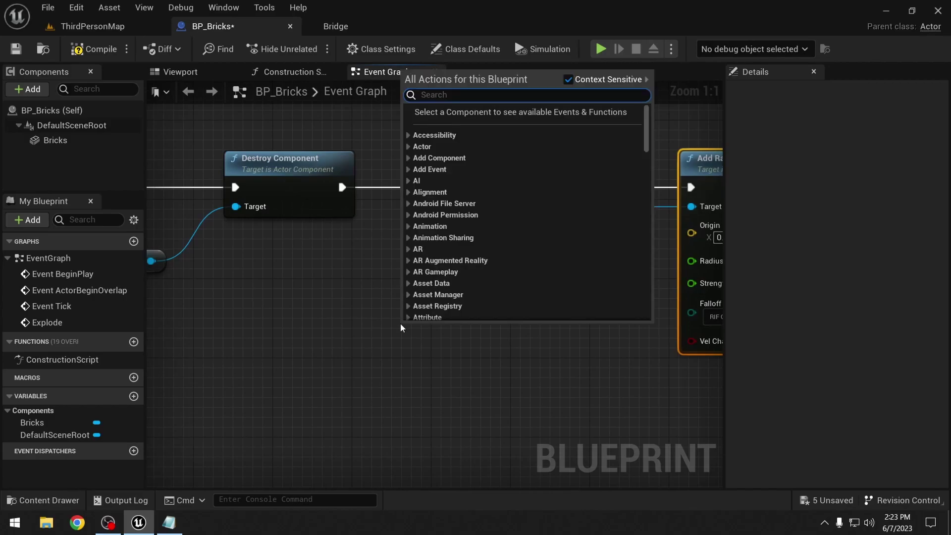
text(get actor location)
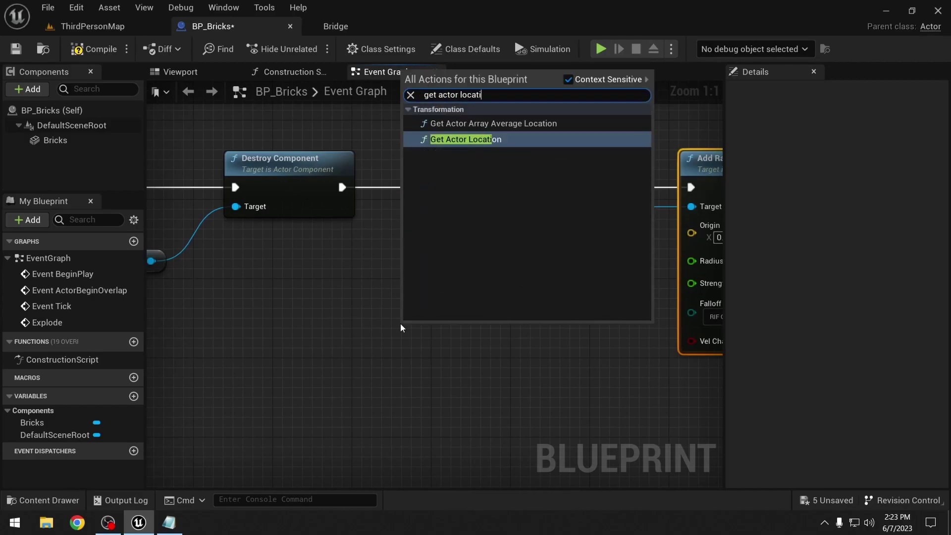
key(Return)
drag(530, 355, 691, 232)
- Set the Add Radial Impulse node's Radius to 200 and Strength to 1000000
right_drag(594, 361, 423, 402)
click(548, 292)
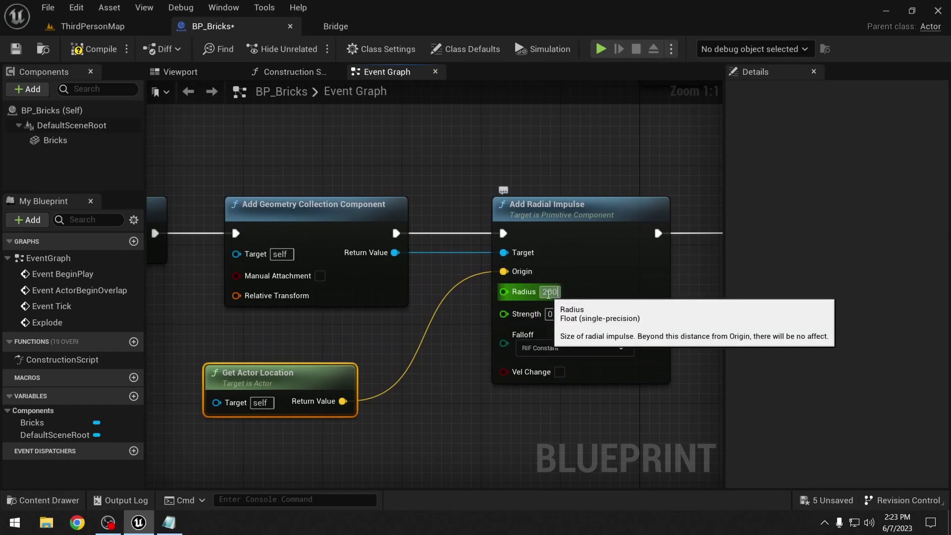
click(552, 315)
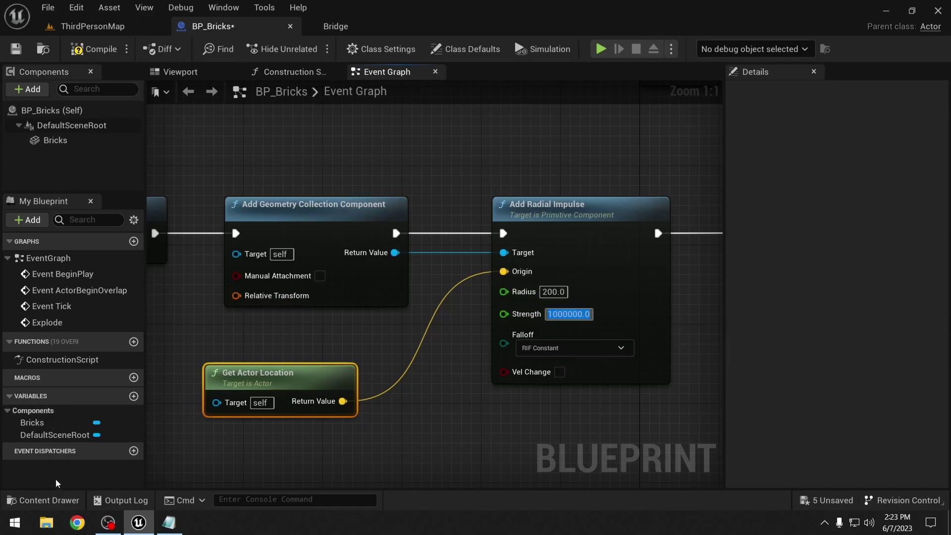
- Open the S_Stacked_Bricks_wjykcfnqx_lod0_Var1_GeometryCollection asset and set its Mass to 25000
click(49, 501)
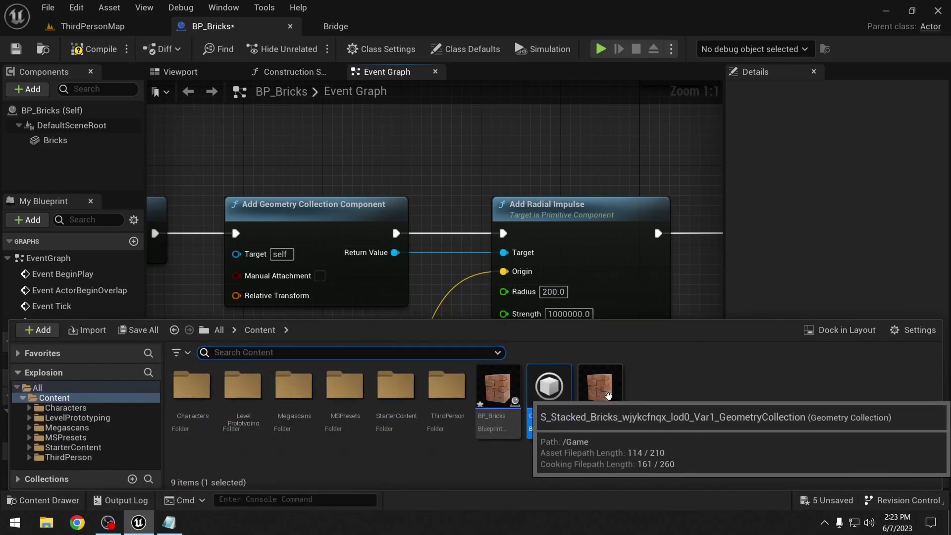
double_click(608, 395)
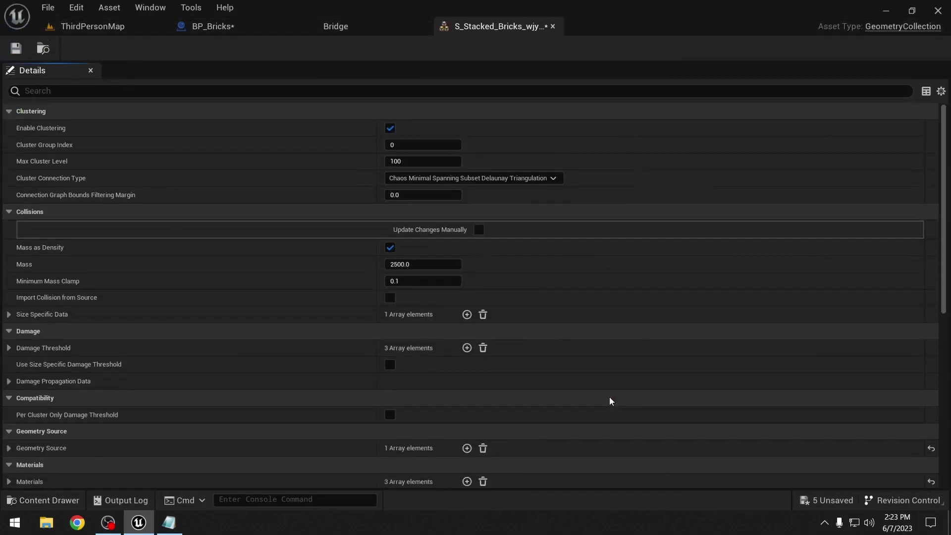
click(397, 264)
- Expand the geometry collection's Size Specific Data, Collision Shapes and Damage Threshold entries to examine their settings
click(9, 315)
click(19, 331)
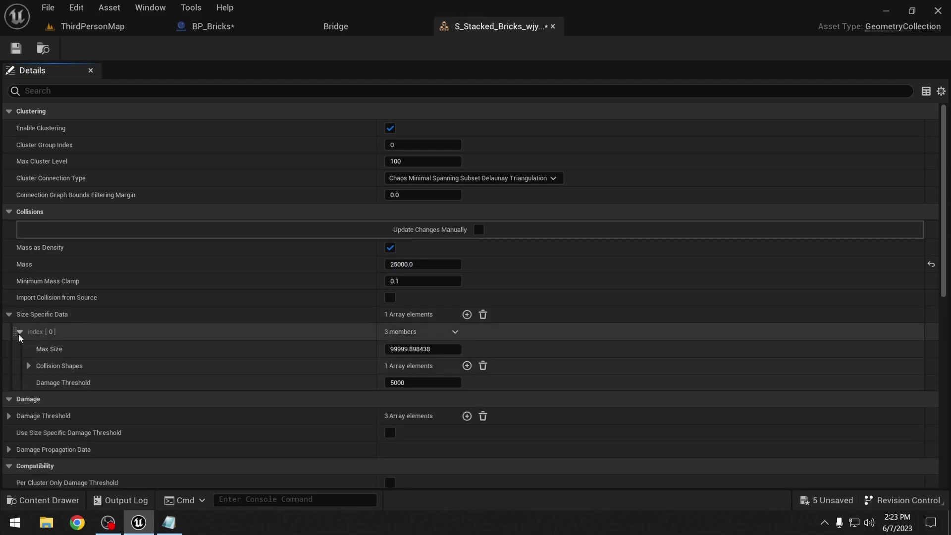
click(29, 366)
click(40, 383)
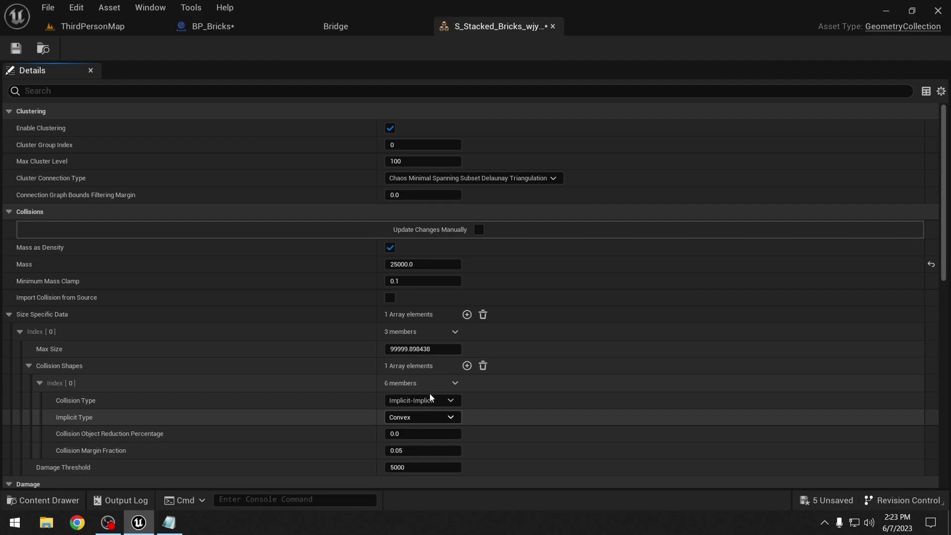
scroll(536, 388, down, 5)
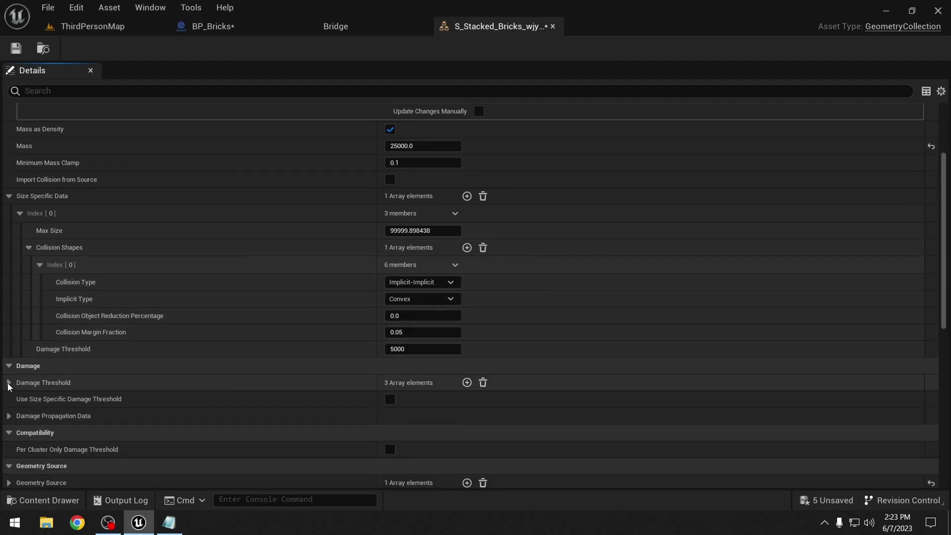
click(9, 382)
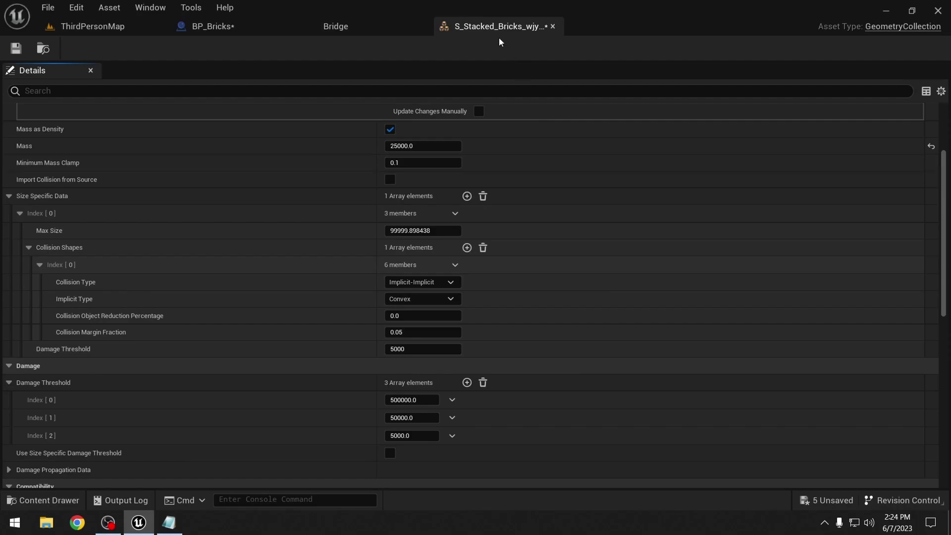
- Close the geometry collection editor and Bridge, and save the BP_Bricks blueprint
middle_click(489, 27)
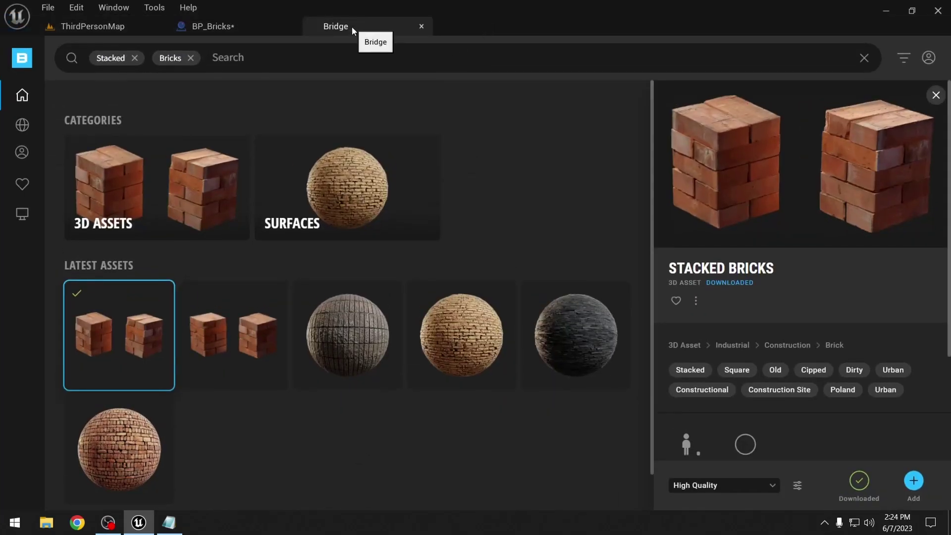
middle_click(352, 31)
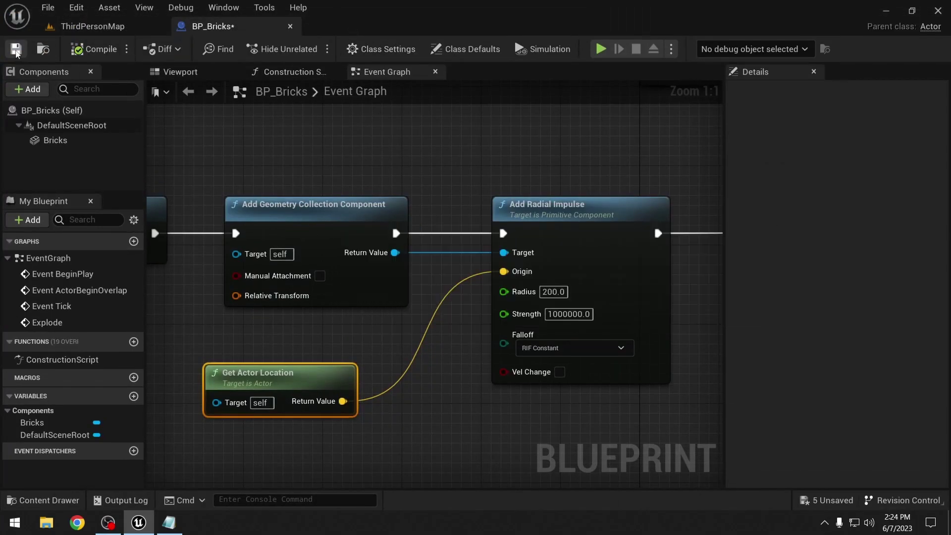
click(16, 52)
- Play ThirdPersonMap to test how the bricks break apart in the explosion, and end the play session
right_drag(237, 136, 257, 136)
right_drag(538, 147, 239, 144)
right_drag(520, 170, 353, 199)
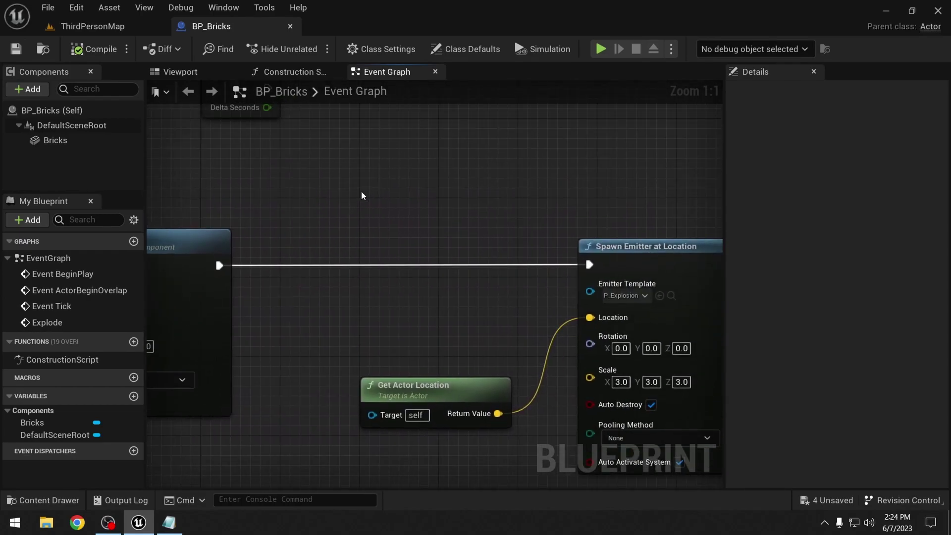
click(109, 28)
click(278, 48)
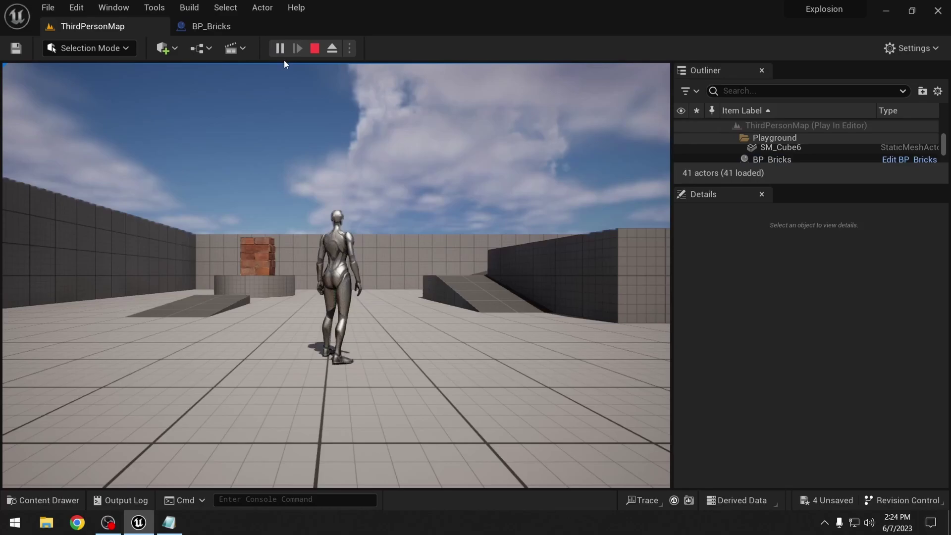
click(284, 149)
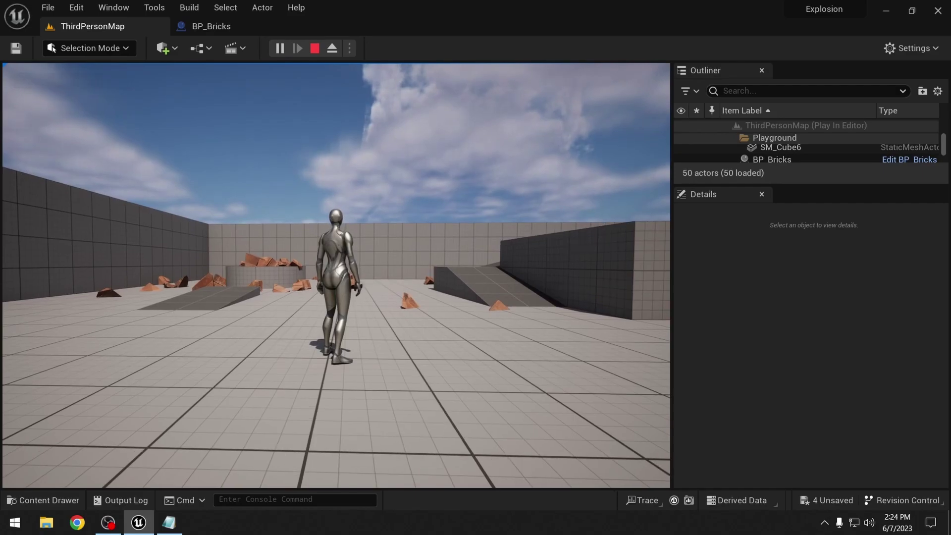
key(Escape)
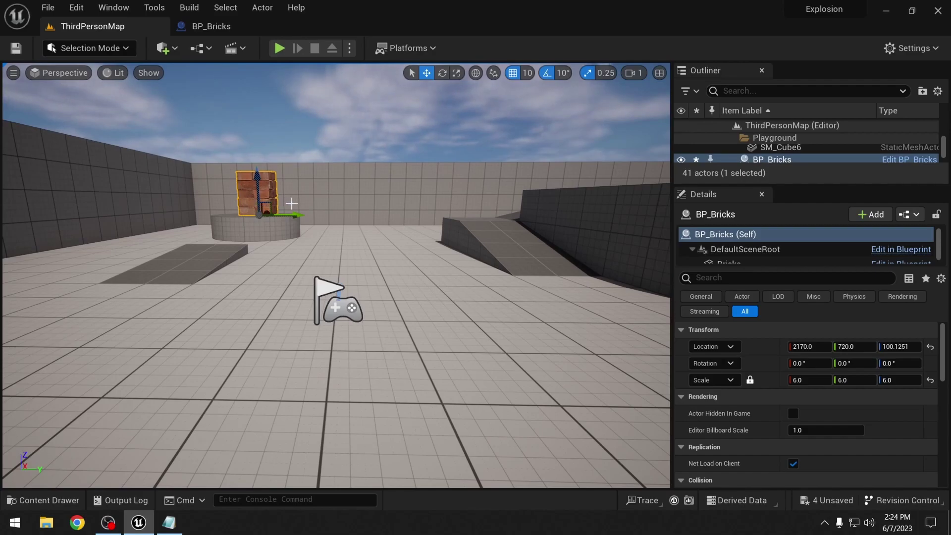
right_drag(292, 203, 281, 214)
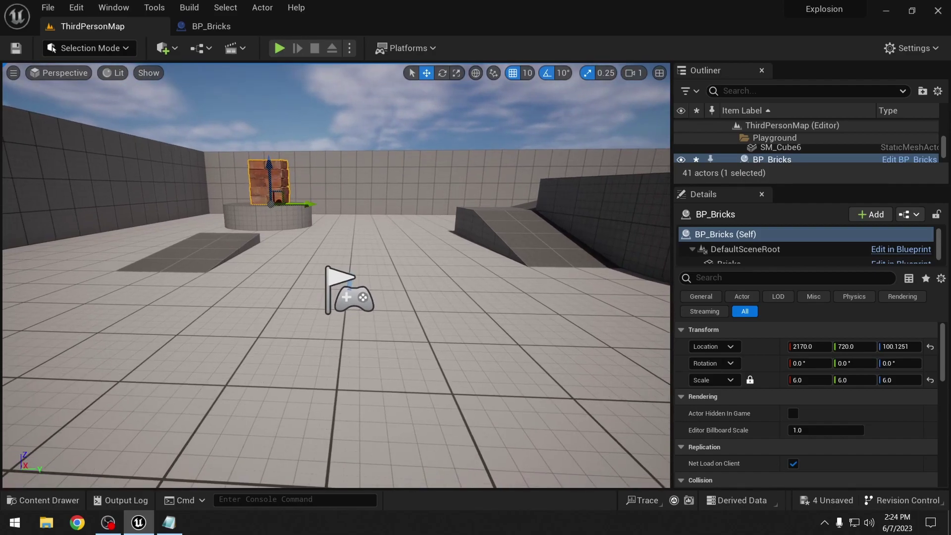
middle_drag(280, 213, 266, 218)
- Return to BP_Bricks and reopen the stacked bricks geometry collection to check its mass and collision settings
click(211, 26)
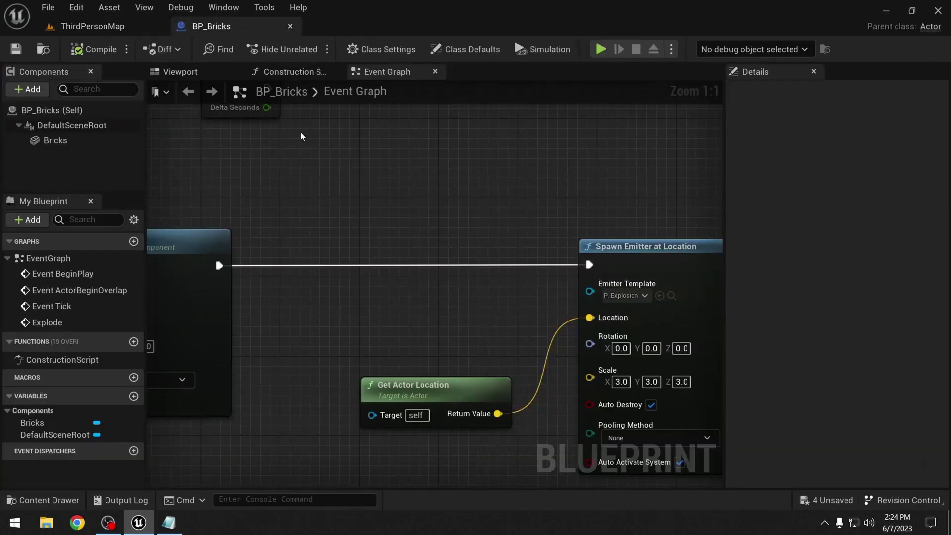
right_drag(353, 129, 765, 143)
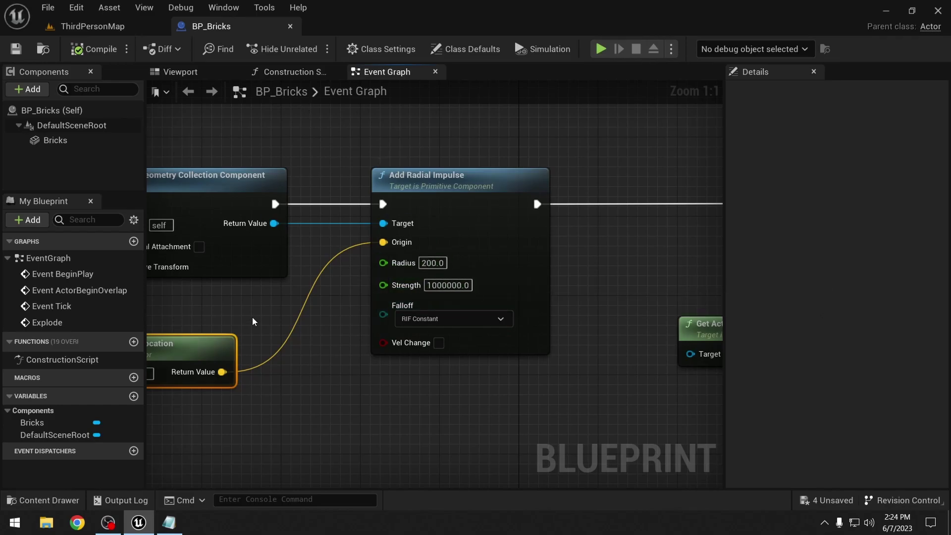
click(44, 500)
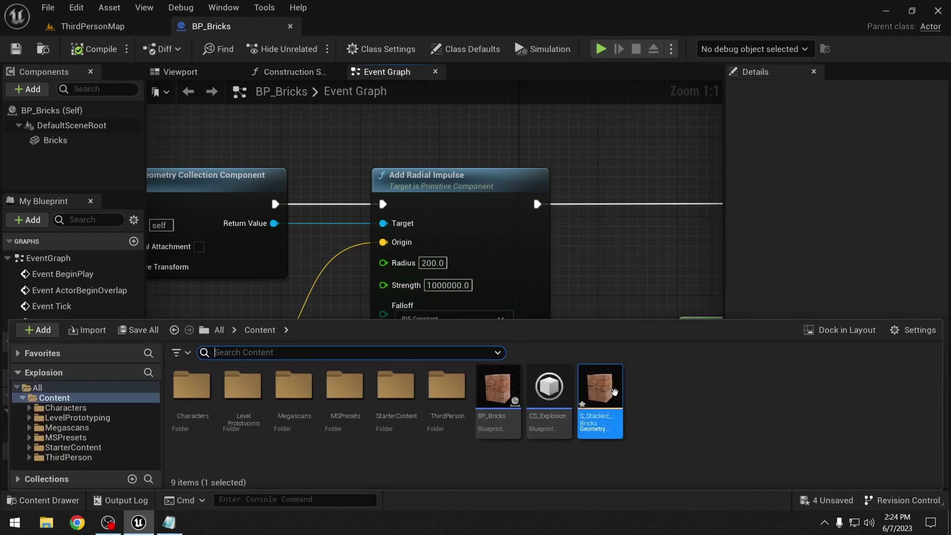
double_click(600, 387)
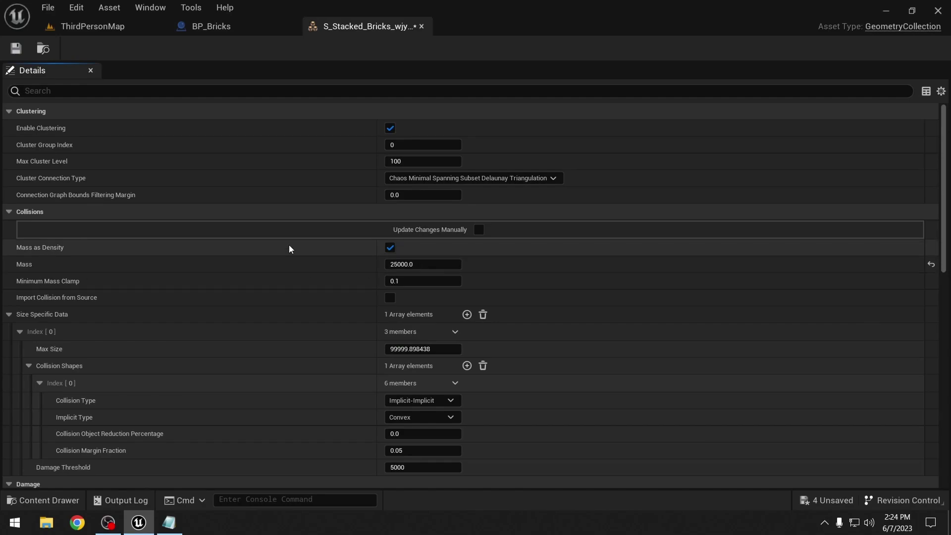
- Review the BP_Bricks Explode chain from Destroy Component through Add Geometry Collection Component and Add Radial Impulse to Spawn Emitter at Location
click(211, 26)
right_drag(312, 172, 708, 152)
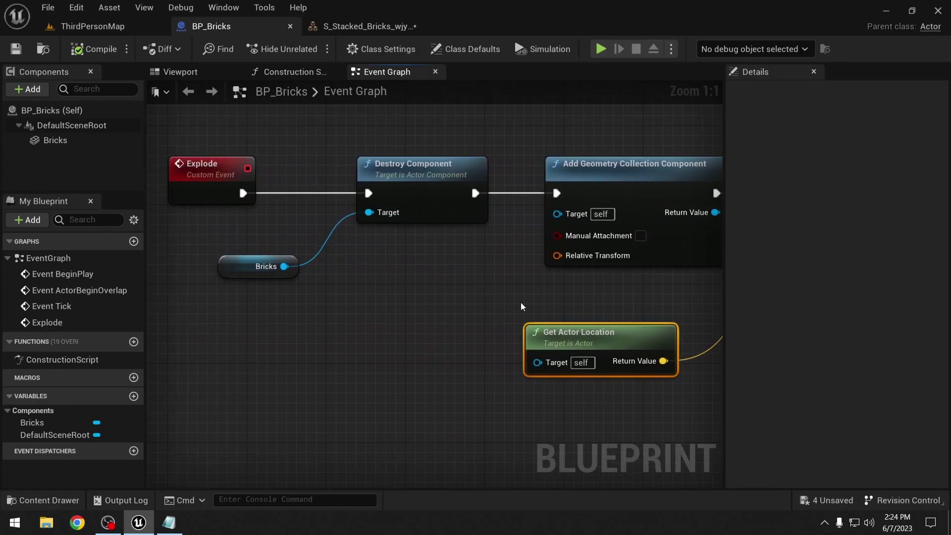
right_drag(448, 271, 397, 283)
right_drag(461, 290, 239, 312)
right_drag(492, 191, 345, 173)
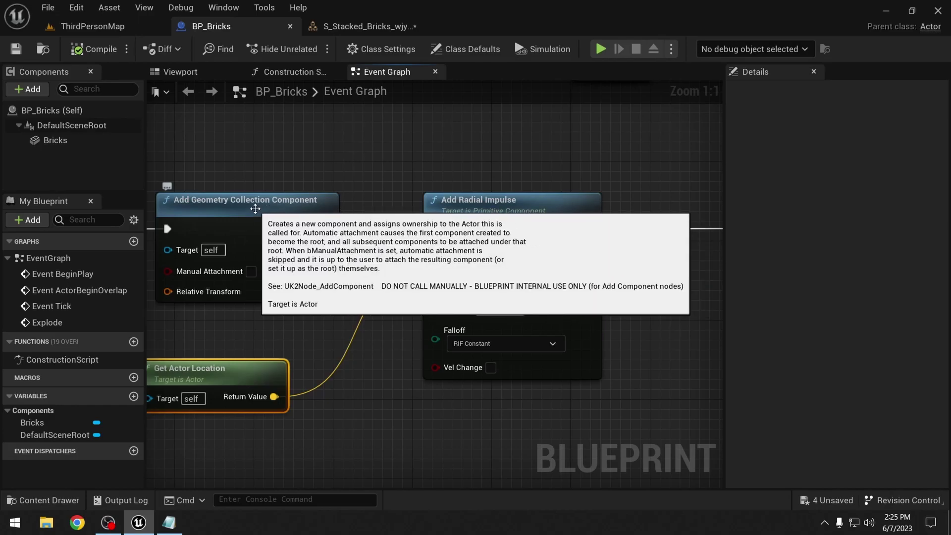
right_drag(459, 174, 412, 145)
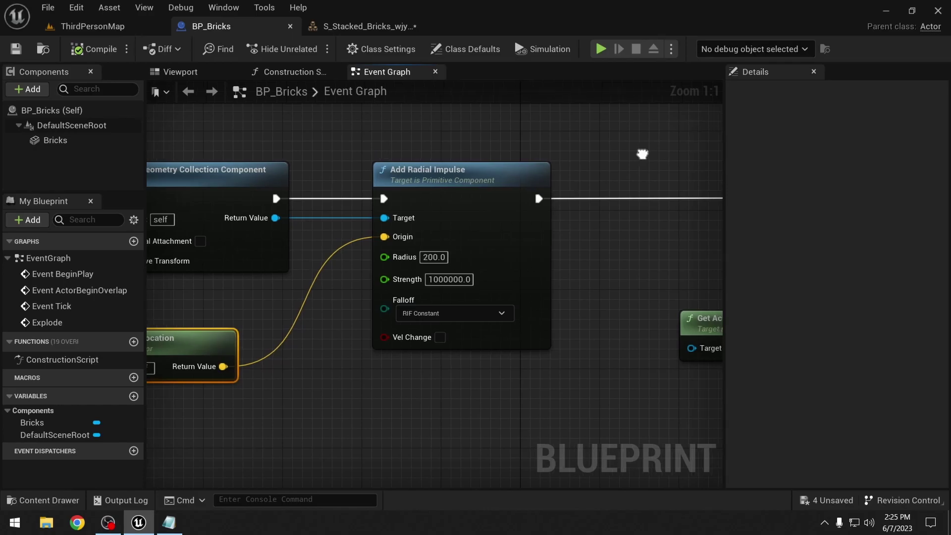
right_drag(644, 154, 148, 160)
right_drag(508, 163, 723, 145)
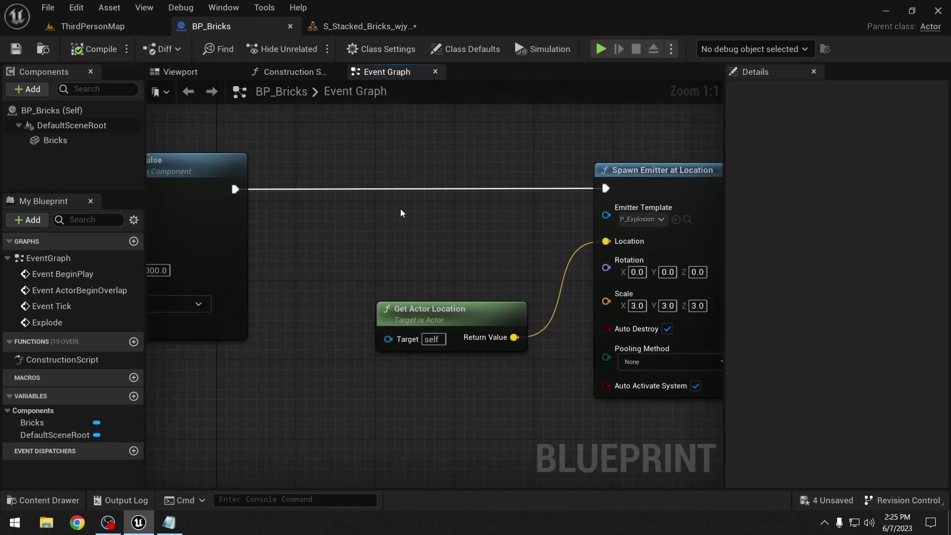
right_drag(474, 196, 698, 192)
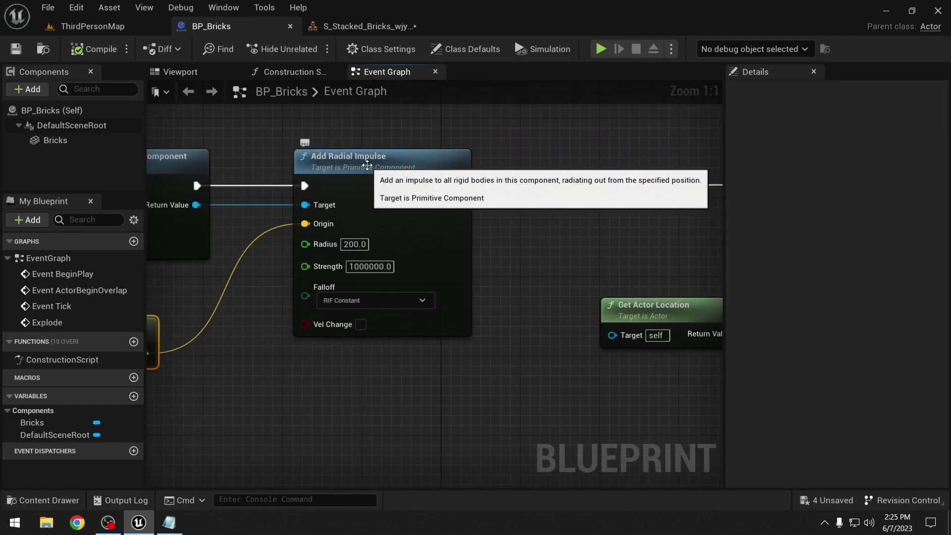
right_drag(536, 153, 265, 190)
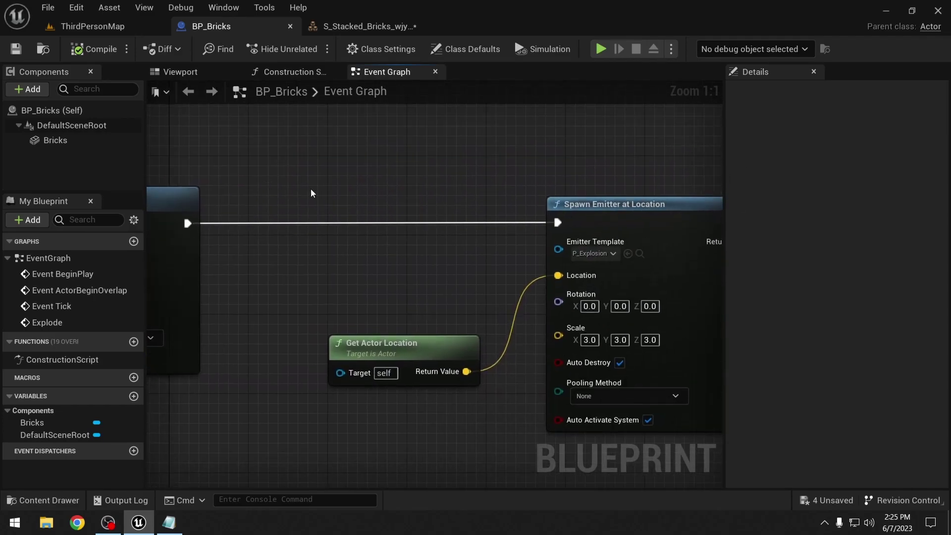
right_drag(586, 202, 430, 199)
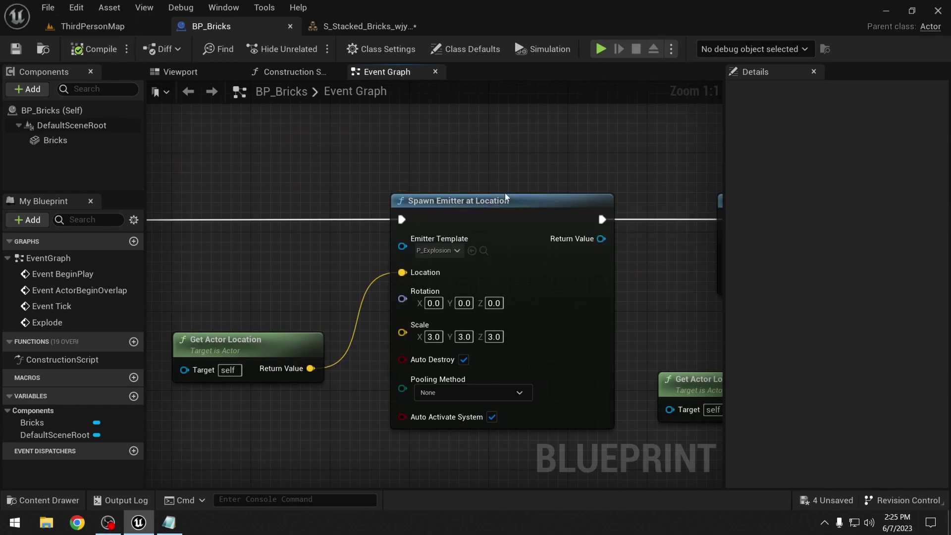
right_drag(244, 176, 444, 162)
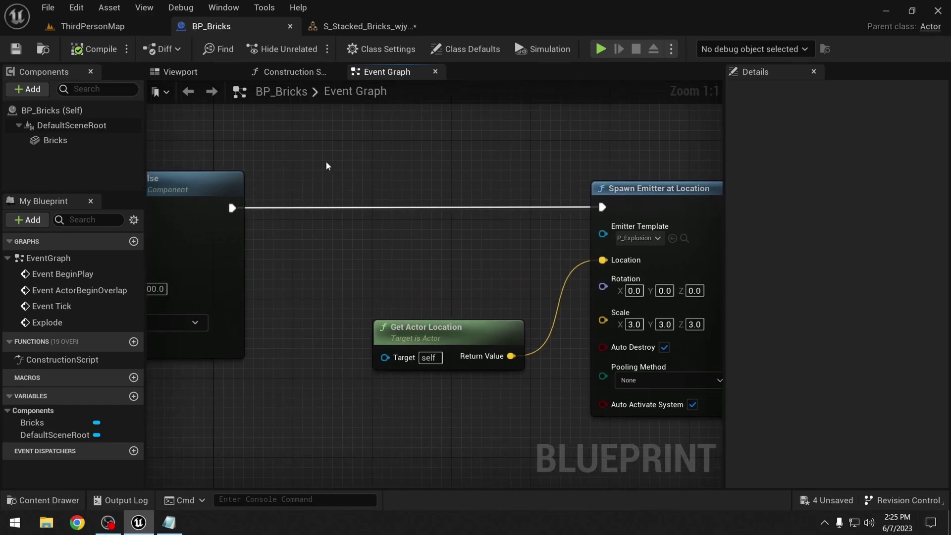
right_drag(326, 163, 521, 197)
right_drag(319, 166, 485, 194)
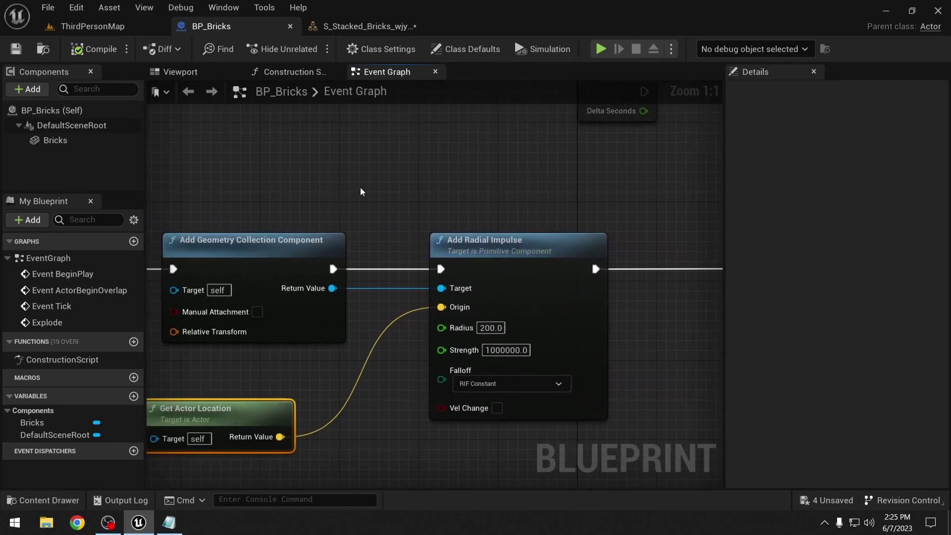